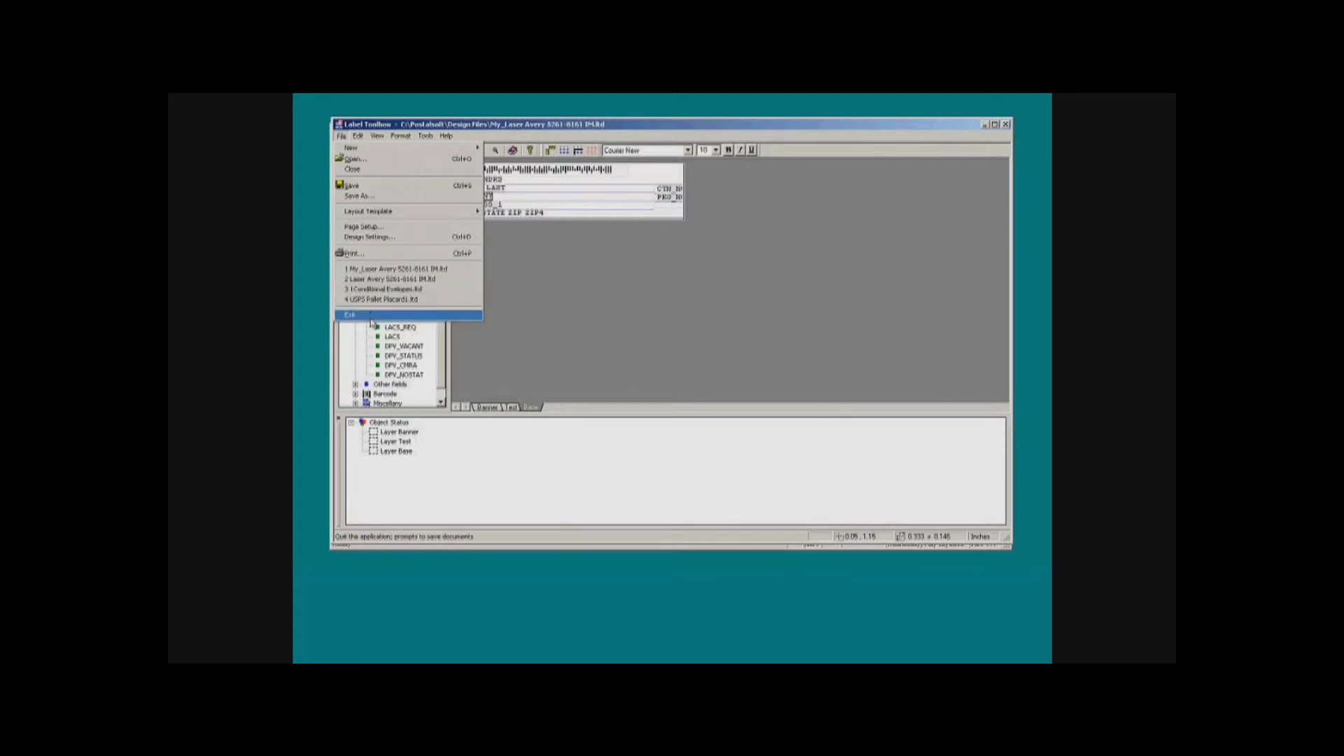
- Exit the open label design and start a new address label design with the wizard
{"action": "left_click", "coordinate": [350, 315]}
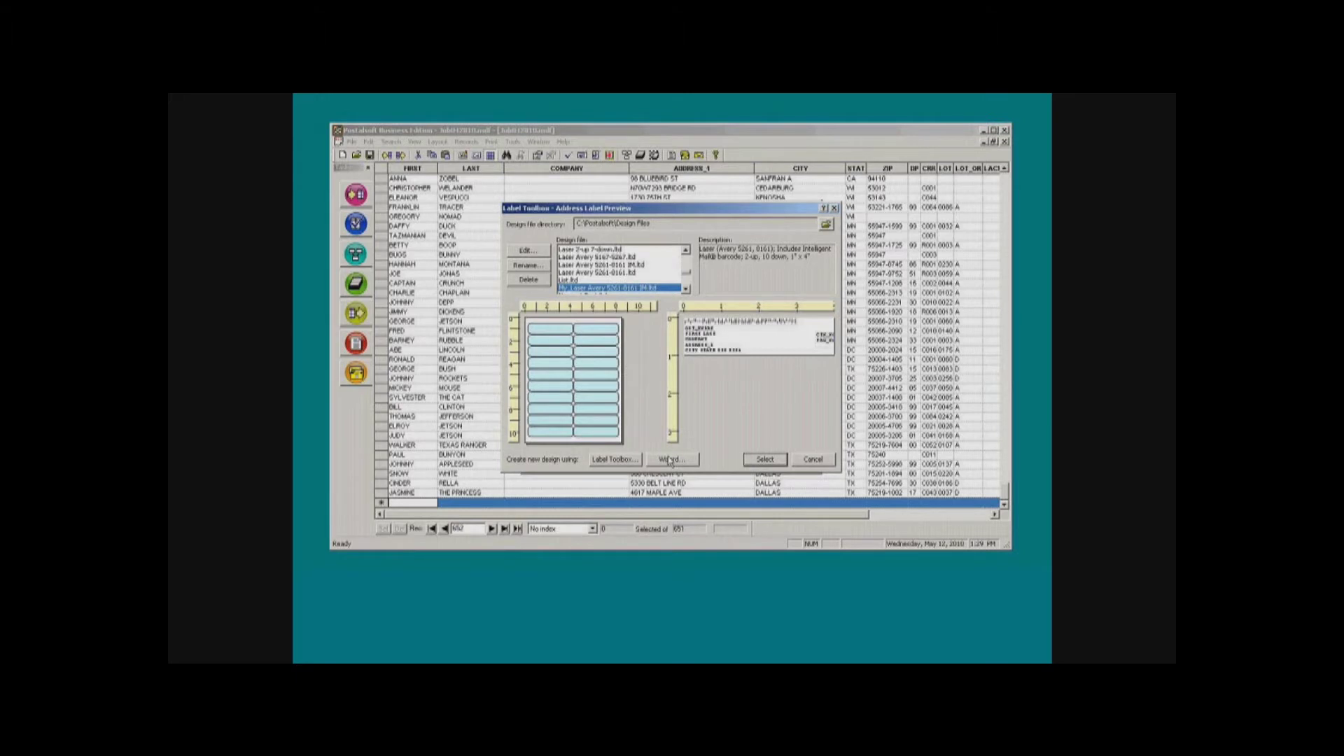
{"action": "left_click", "coordinate": [670, 461]}
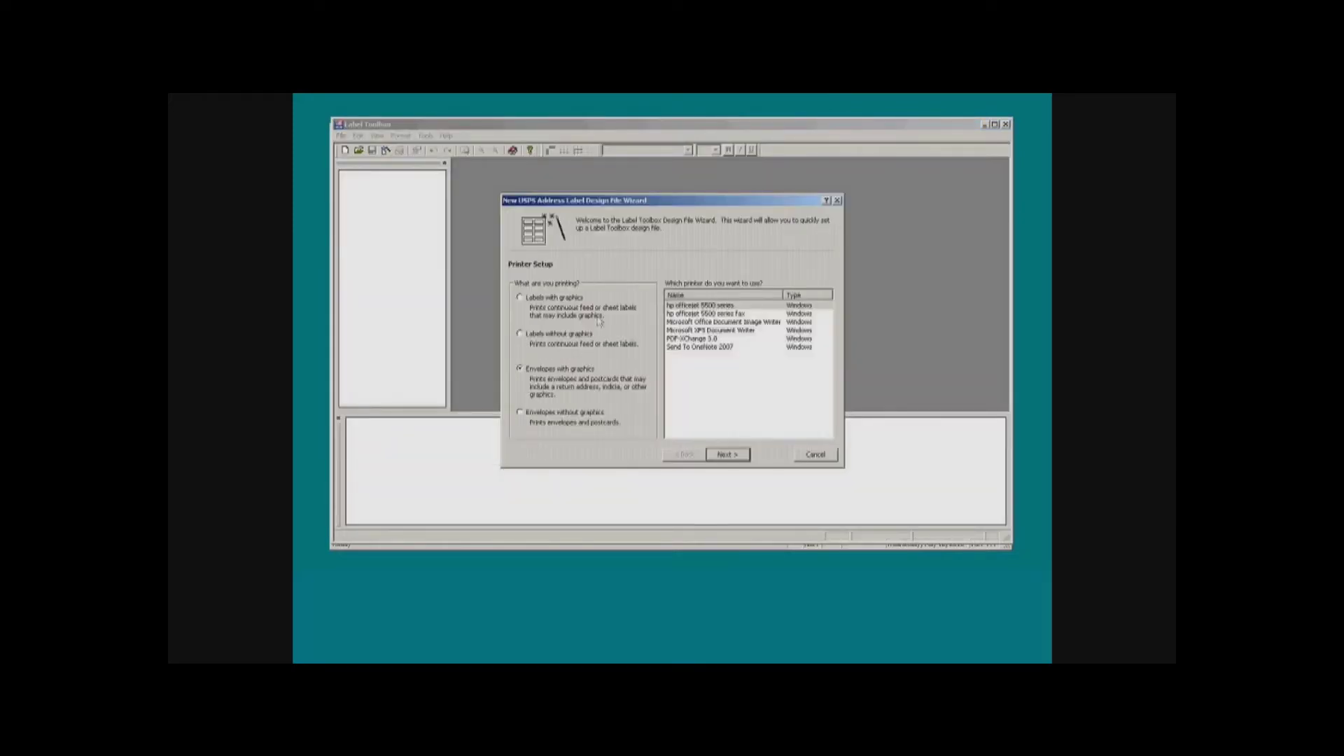
- Compare the printers offered for labels and envelopes, each with and without graphics
{"action": "left_click", "coordinate": [549, 301]}
{"action": "left_click", "coordinate": [547, 338]}
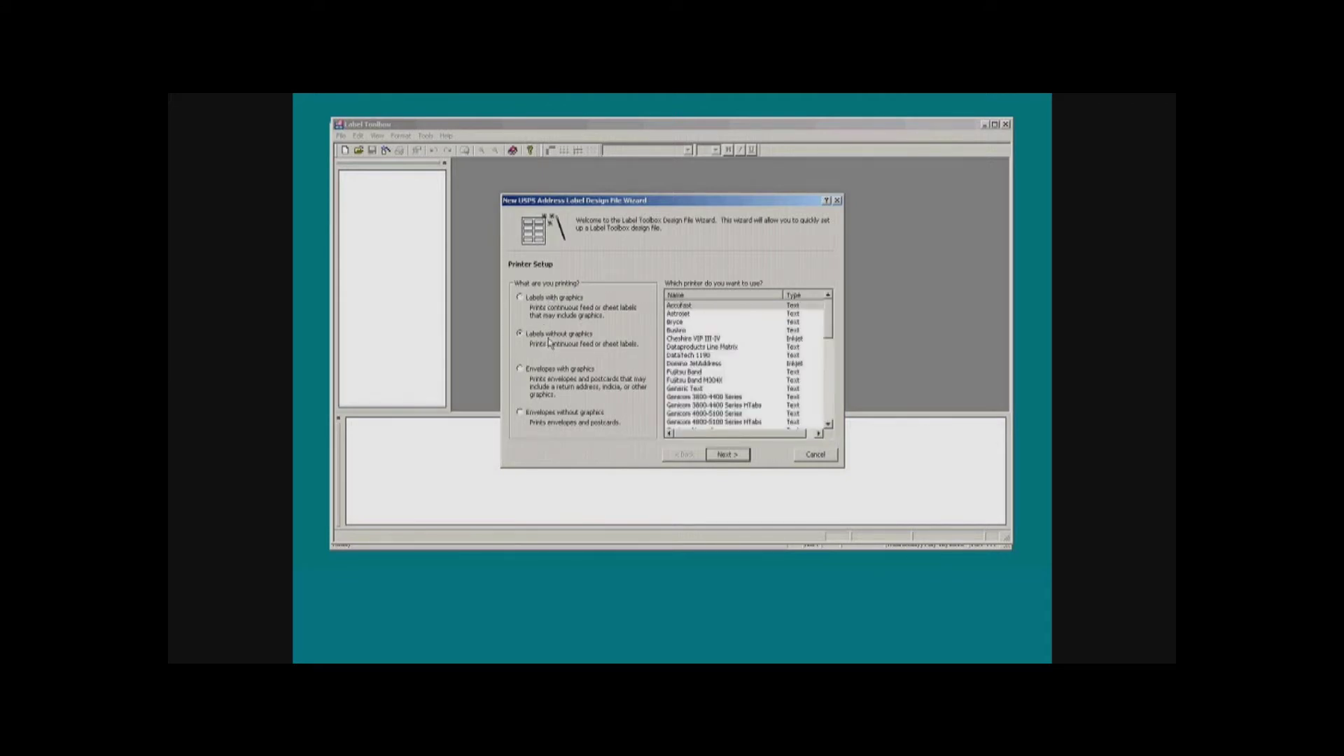
{"action": "left_click", "coordinate": [558, 301]}
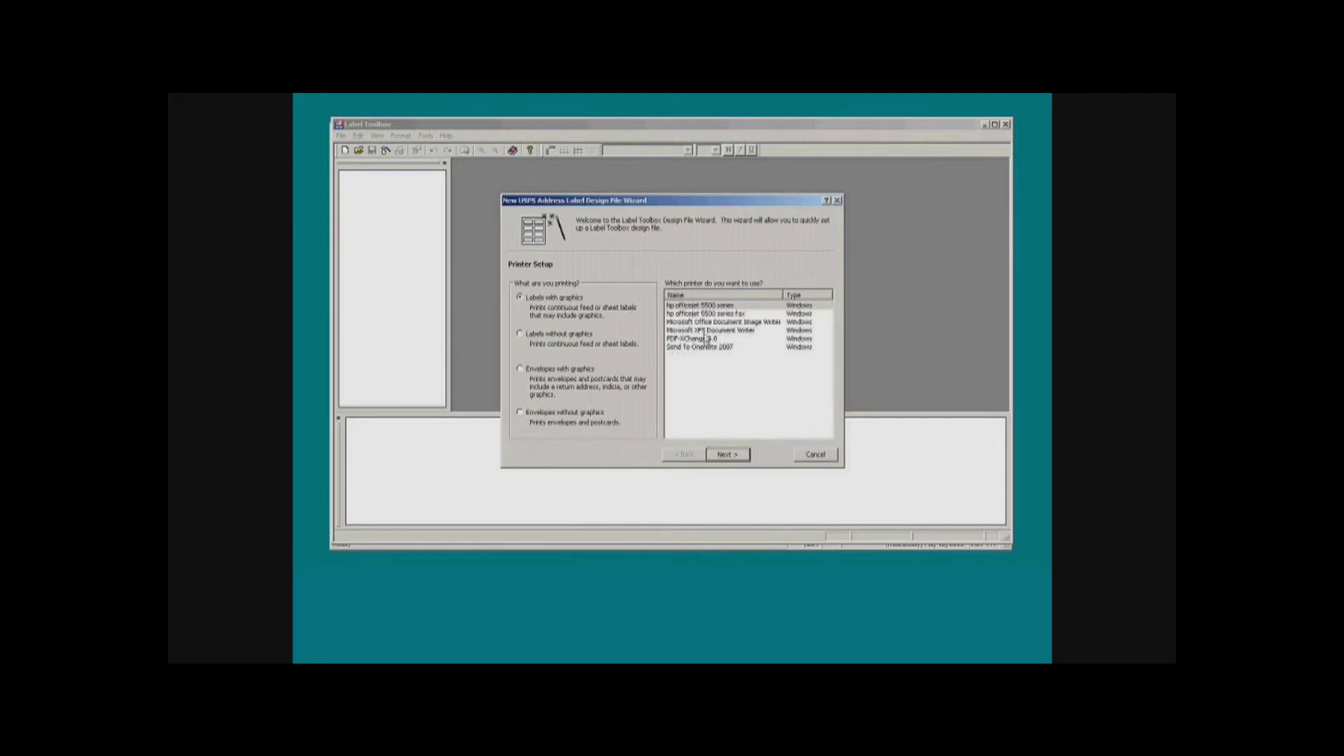
{"action": "left_click", "coordinate": [569, 341]}
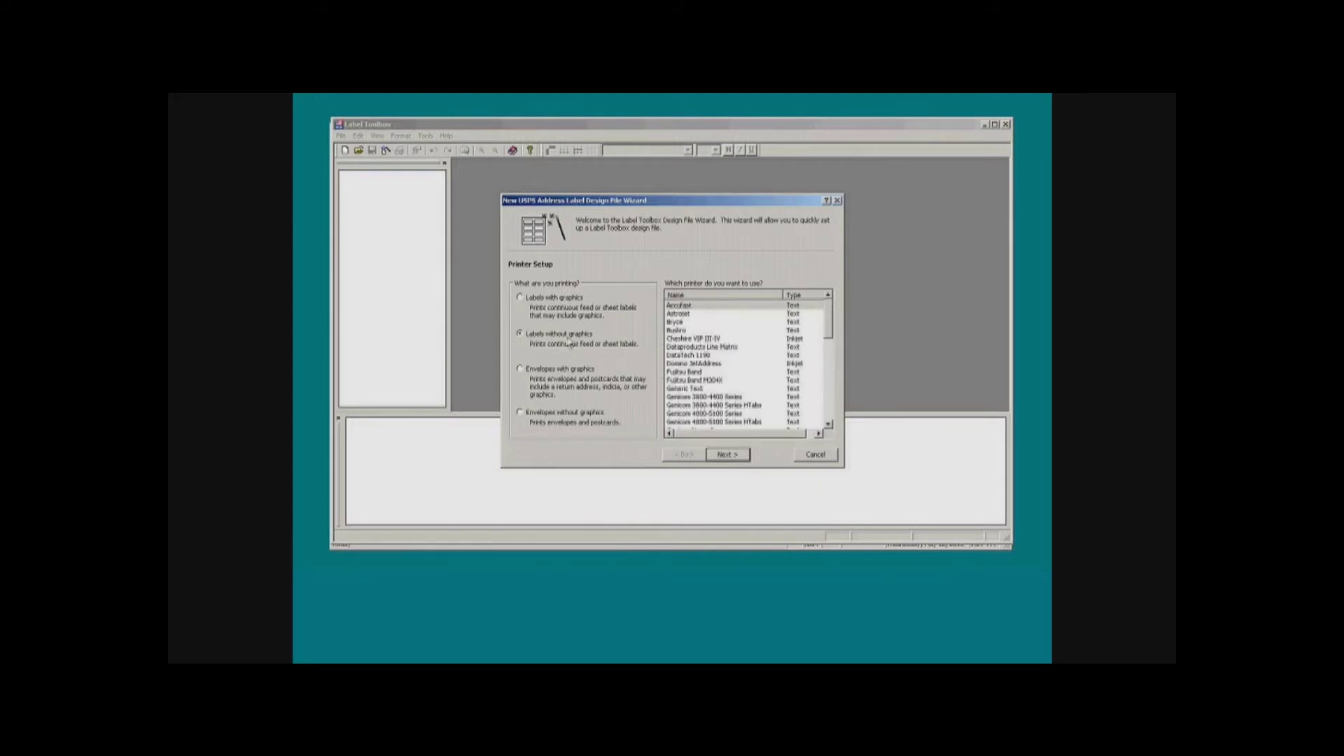
{"action": "left_click_drag", "start_coordinate": [829, 320], "coordinate": [827, 381]}
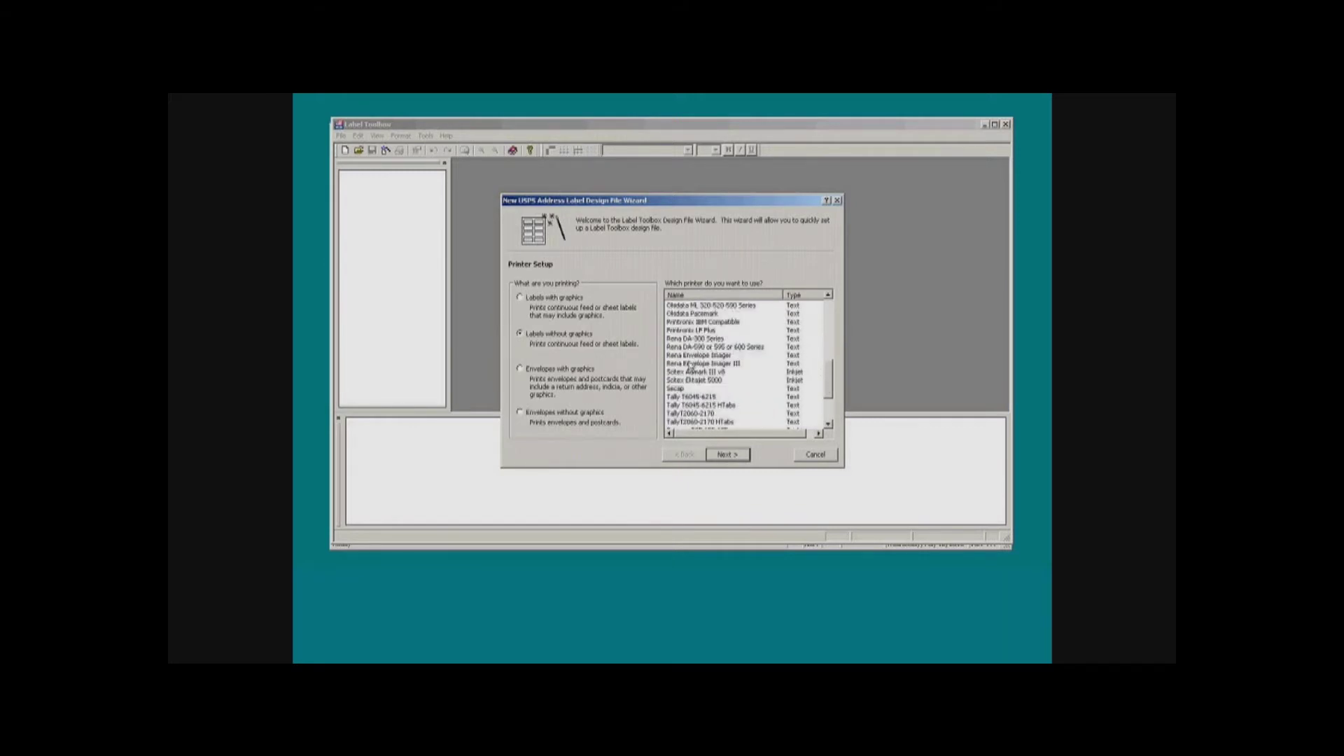
{"action": "left_click_drag", "start_coordinate": [833, 373], "coordinate": [811, 309]}
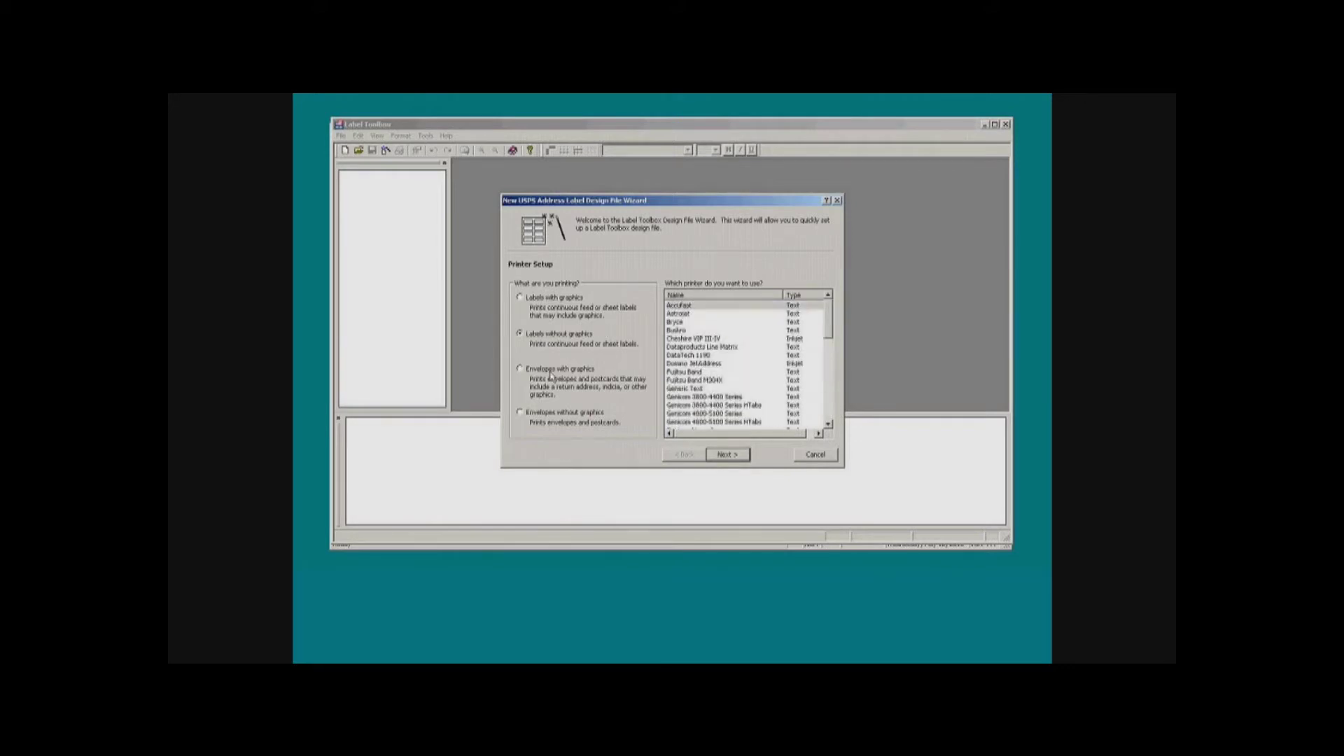
{"action": "left_click", "coordinate": [549, 371]}
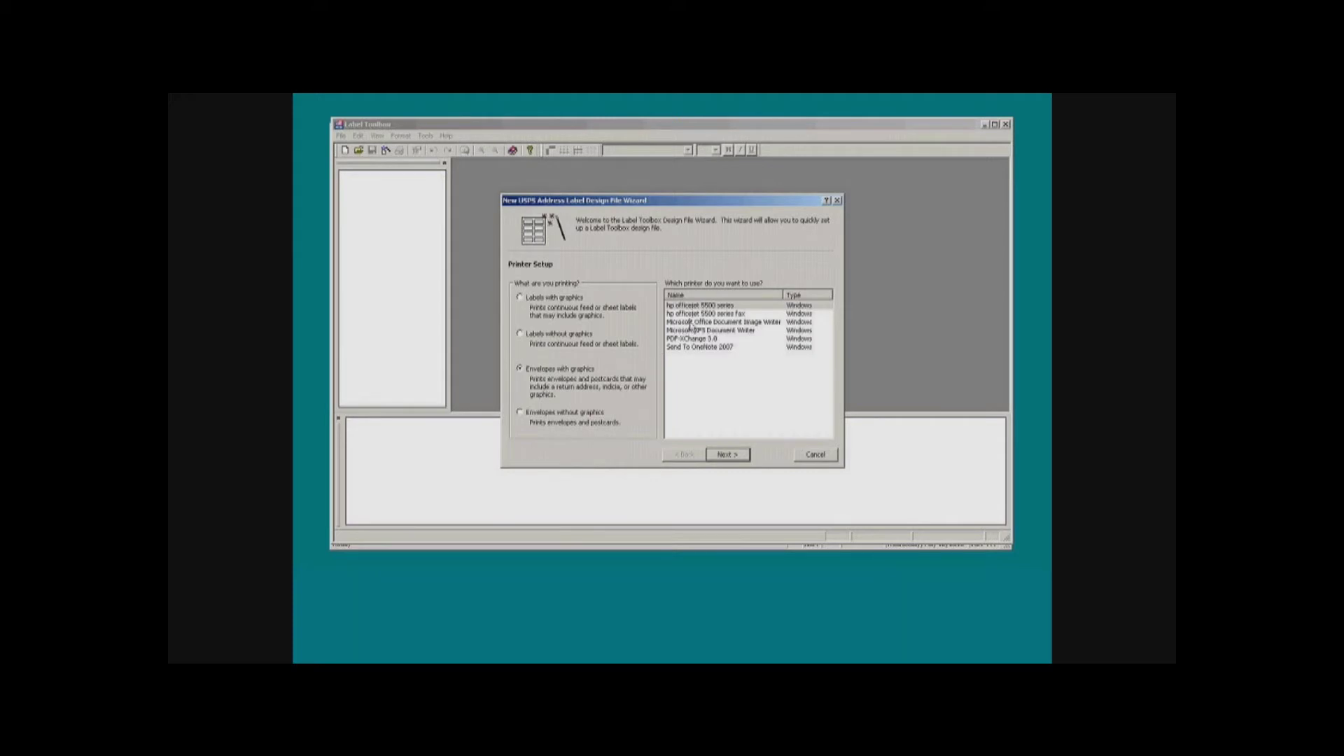
{"action": "left_click", "coordinate": [537, 416]}
{"action": "left_click_drag", "start_coordinate": [831, 327], "coordinate": [827, 413]}
- Choose envelopes with graphics as the print type, keep the hp officejet 5500 series printer, and continue to the paper setup
{"action": "left_click", "coordinate": [520, 370]}
{"action": "left_click", "coordinate": [728, 455]}
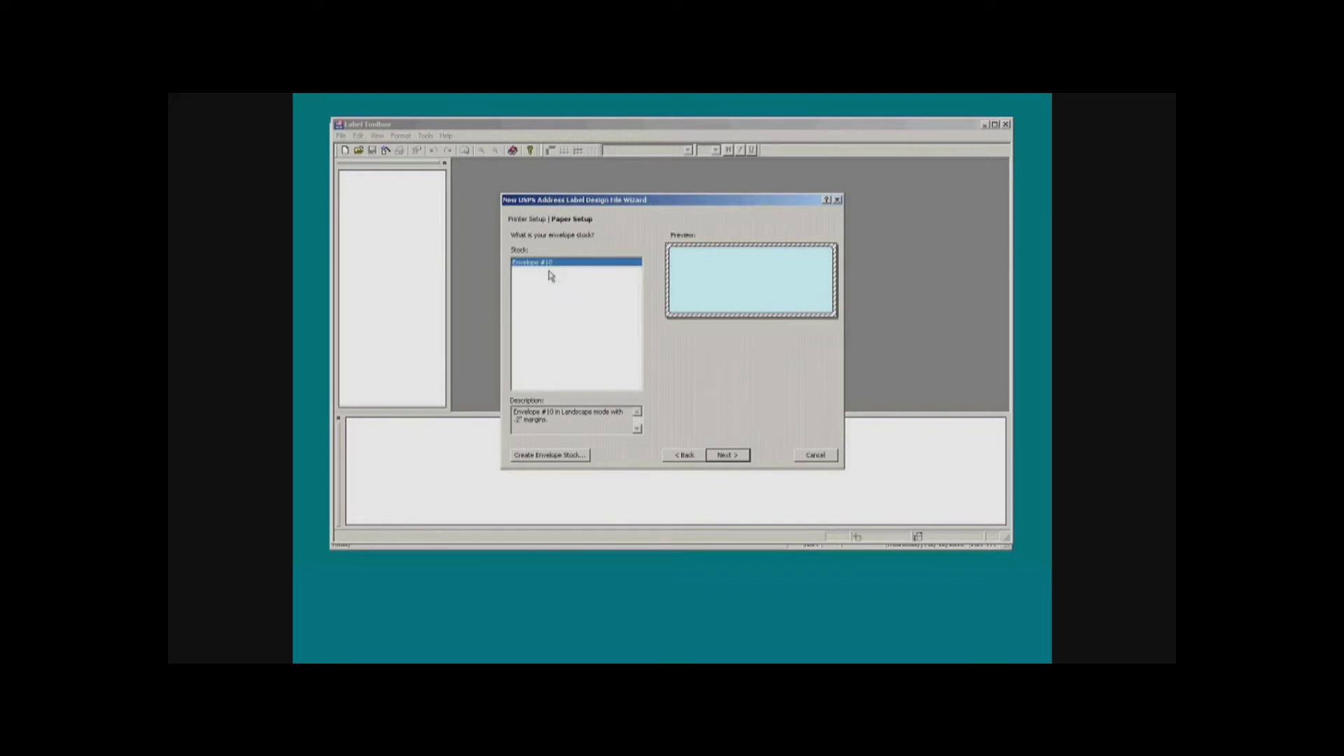
{"action": "left_click", "coordinate": [551, 456]}
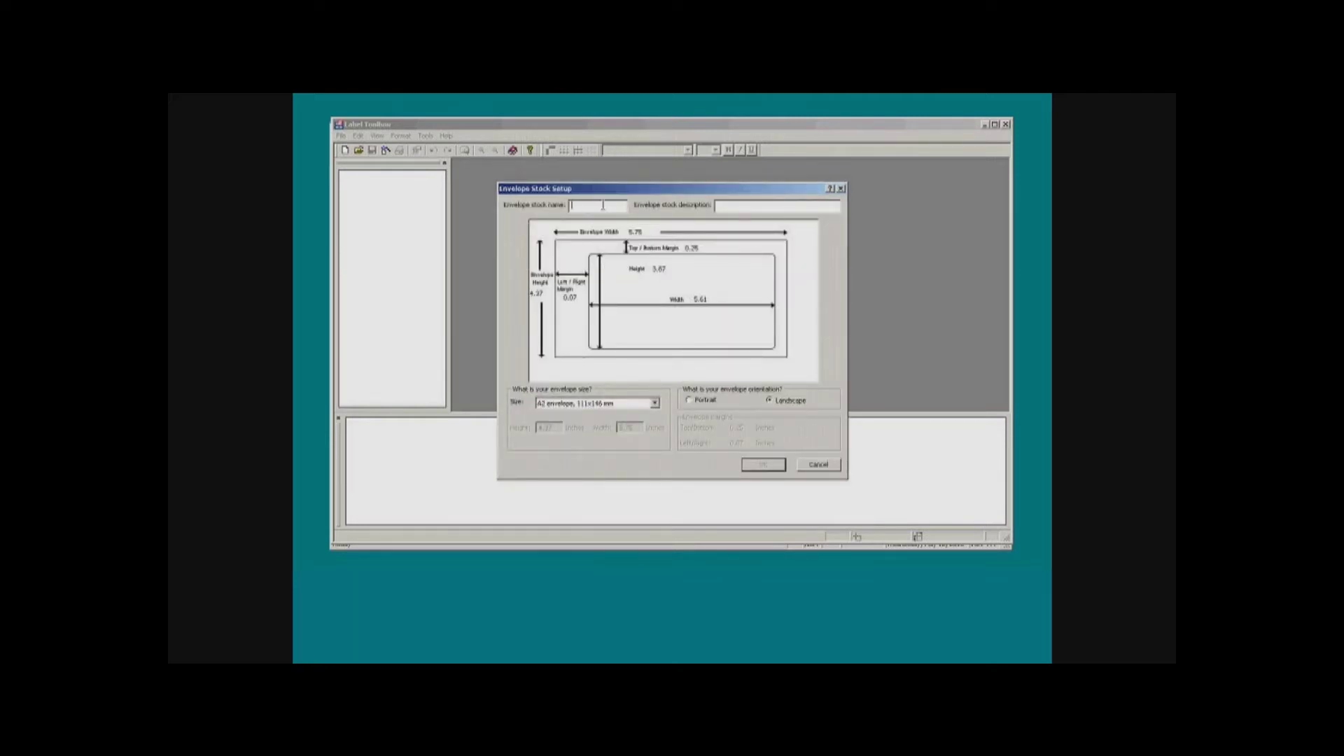
{"action": "left_click", "coordinate": [654, 404]}
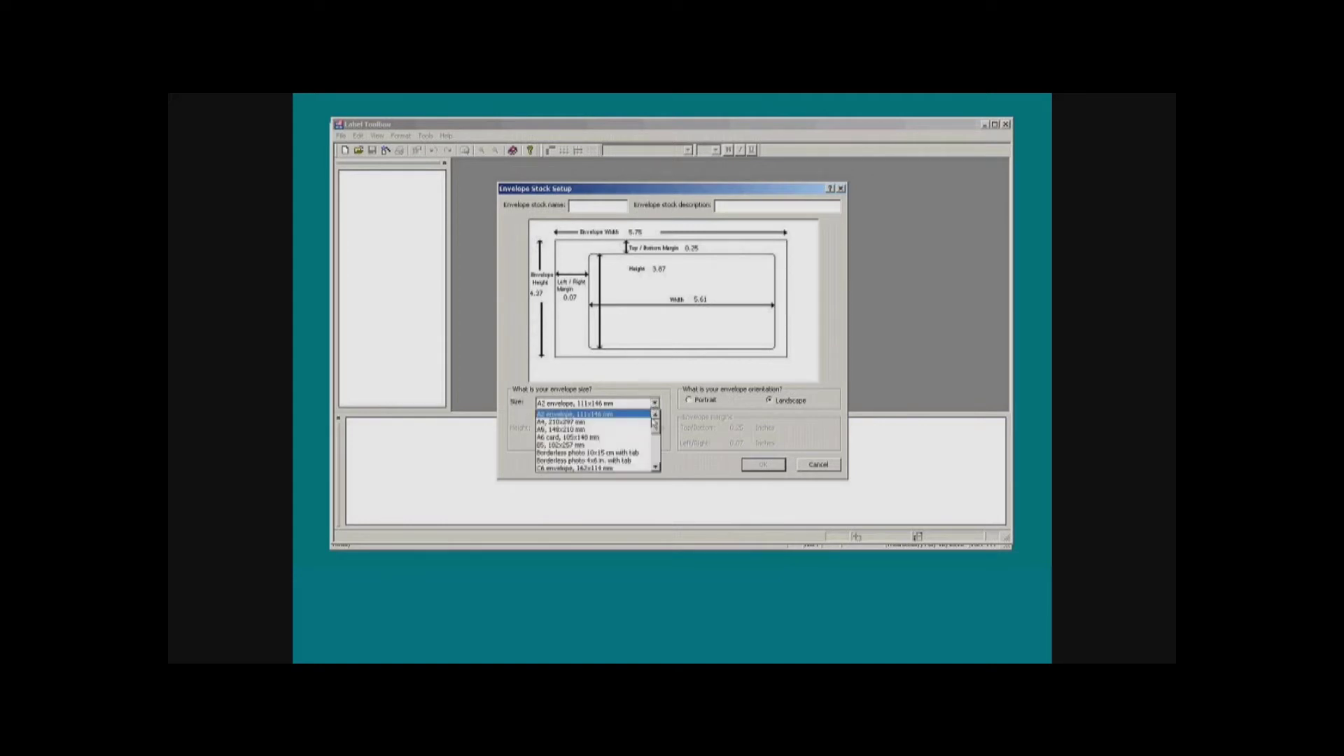
{"action": "left_click_drag", "start_coordinate": [656, 422], "coordinate": [656, 440]}
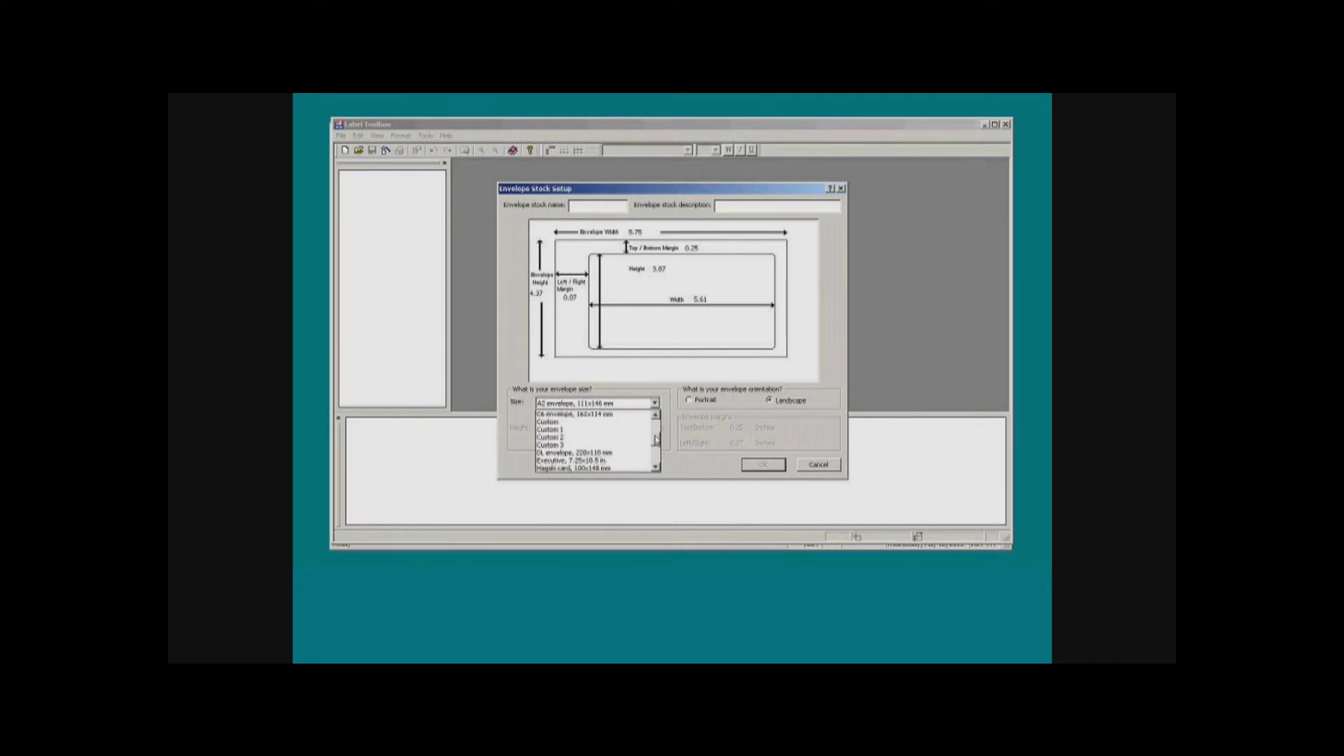
{"action": "left_click", "coordinate": [571, 423]}
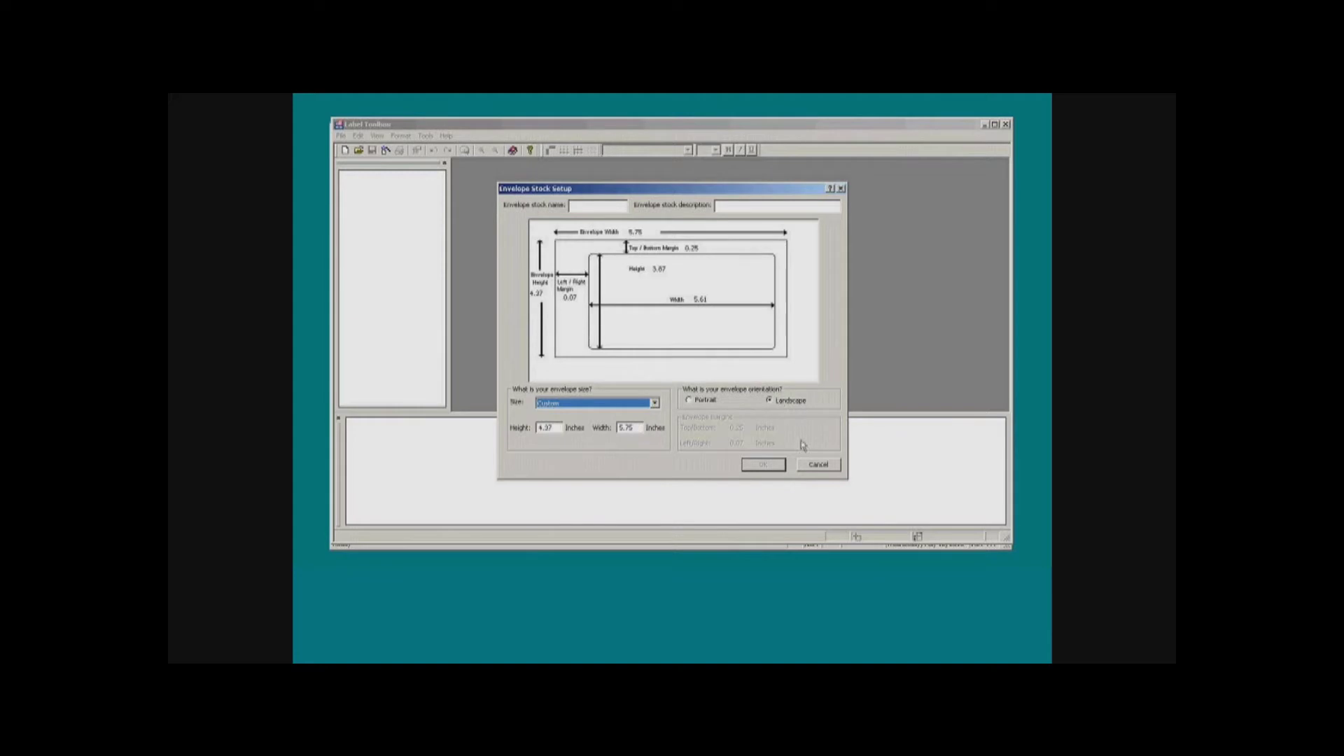
{"action": "left_click", "coordinate": [817, 465]}
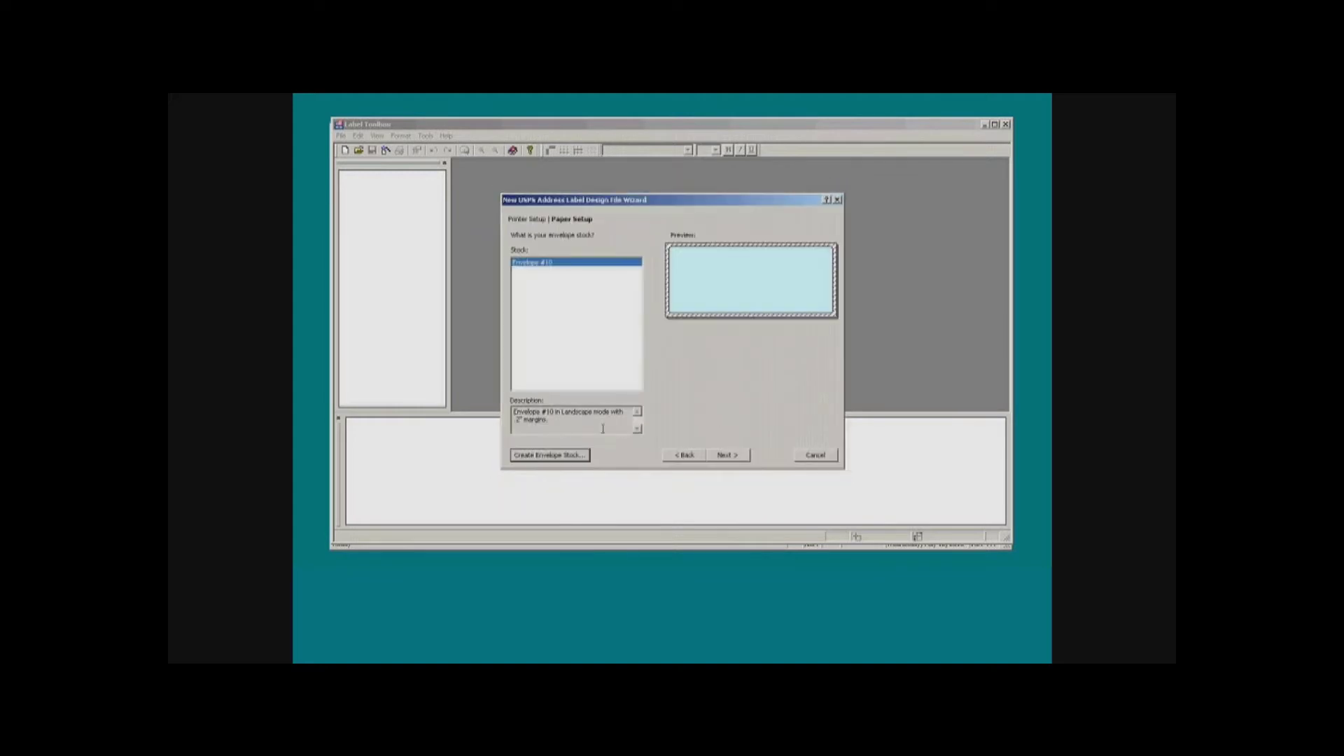
- Accept the Envelope #10 stock and address block setup, and fill in the three return address lines with SAP and its postal address
{"action": "left_click", "coordinate": [730, 453]}
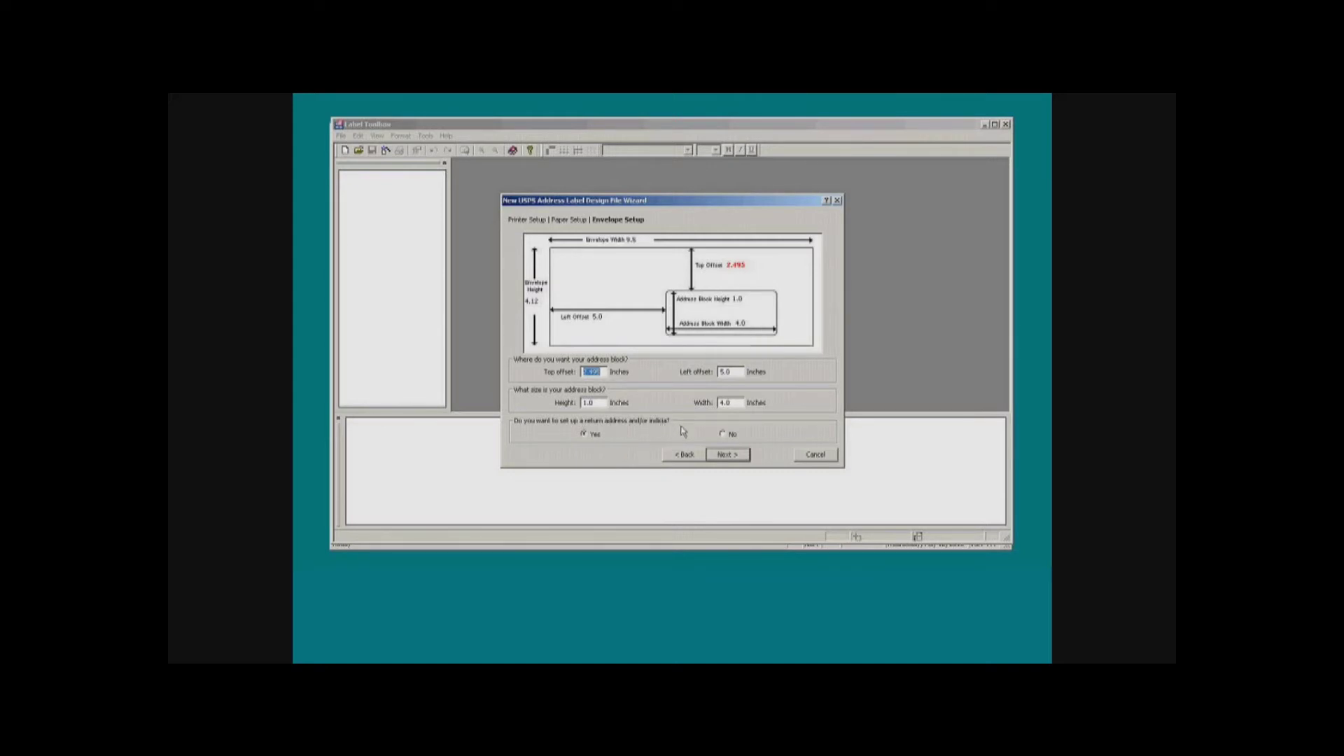
{"action": "left_click", "coordinate": [726, 457]}
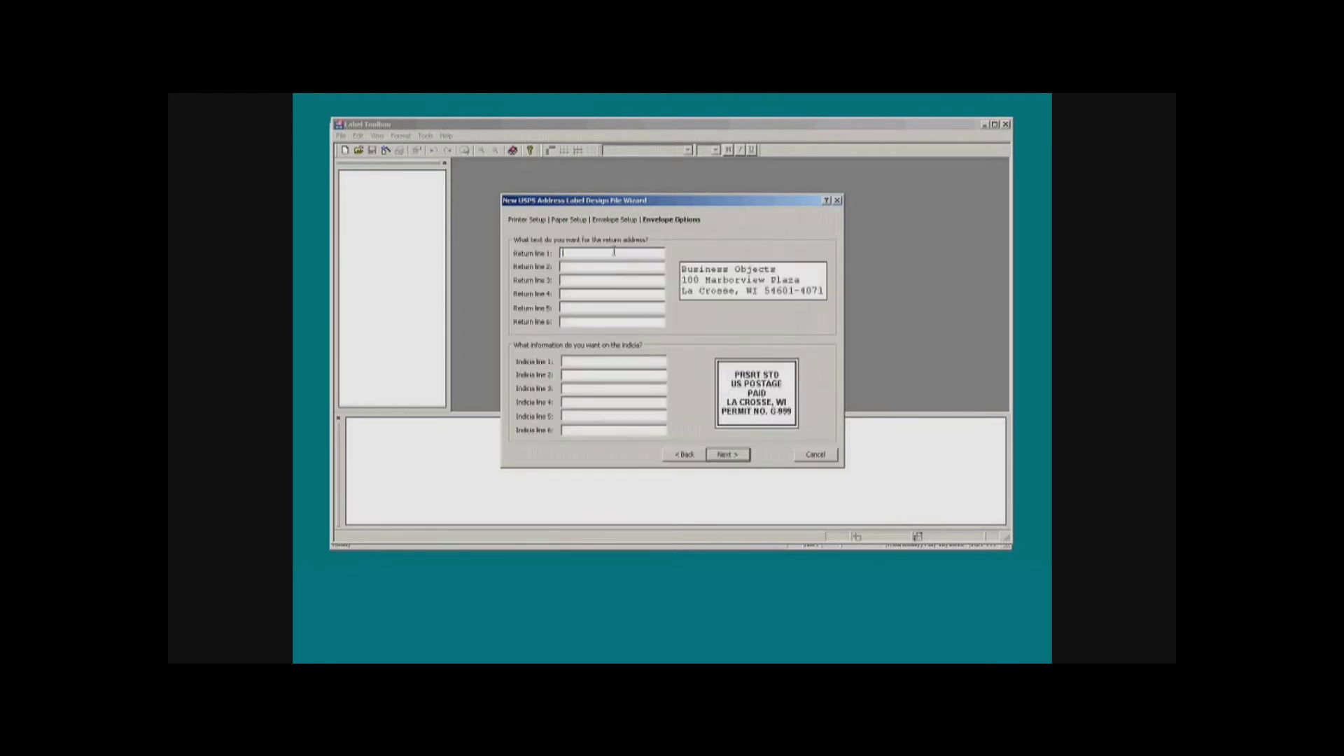
{"action": "type", "text": "SAP"}
{"action": "type", "text": "2 LONG"}
{"action": "type", "text": "STREET "}
{"action": "type", "text": "ROUND HI"}
{"action": "type", "text": "LL VA 20141"}
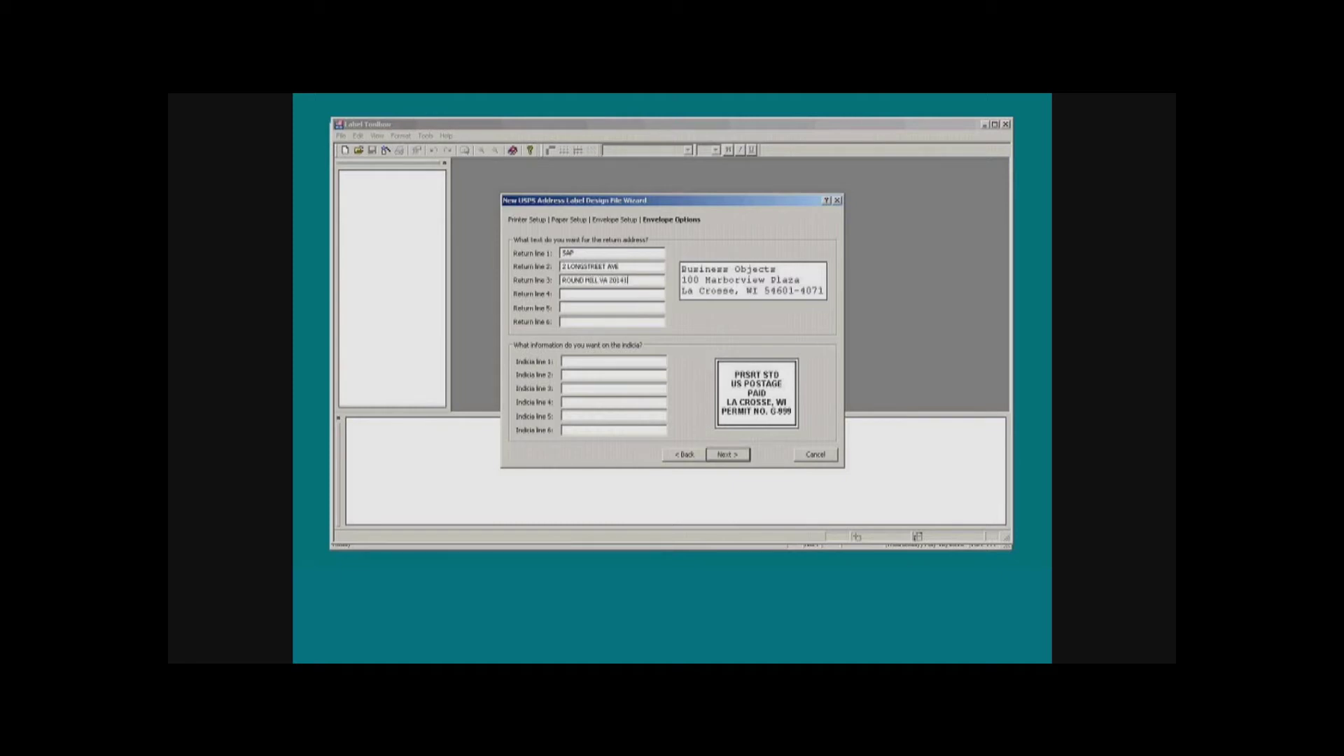
{"action": "type", "text": "-9421"}
- Fill in the indicia lines with PRSRT STD, US POSTAGE, PAID, LA CROSSE WI and the permit number, and continue to the label options
{"action": "type", "text": "PRSRT"}
{"action": "type", "text": " STD"}
{"action": "key", "text": "Tab"}
{"action": "type", "text": "US POSTAGE"}
{"action": "type", "text": "LA CROSSE W"}
{"action": "type", "text": "PERMIT"}
{"action": "type", "text": " NO G-999"}
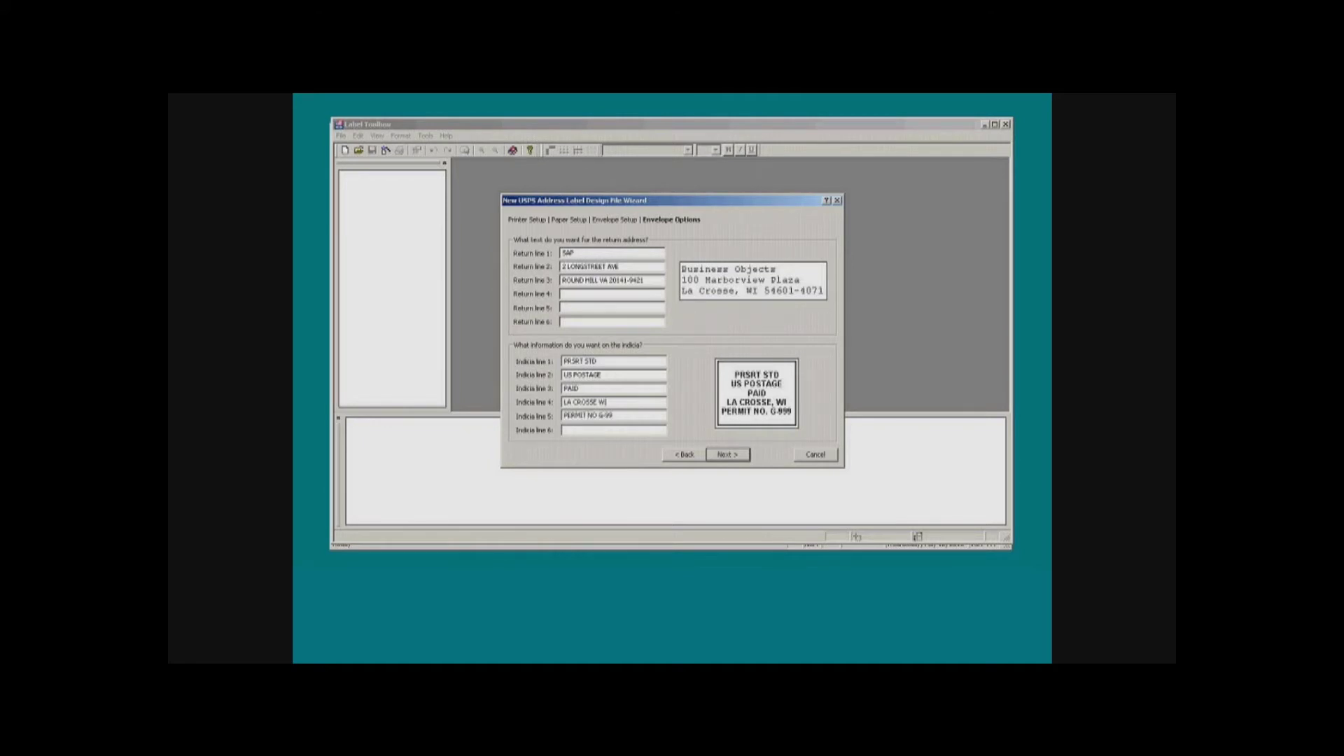
{"action": "left_click", "coordinate": [728, 455]}
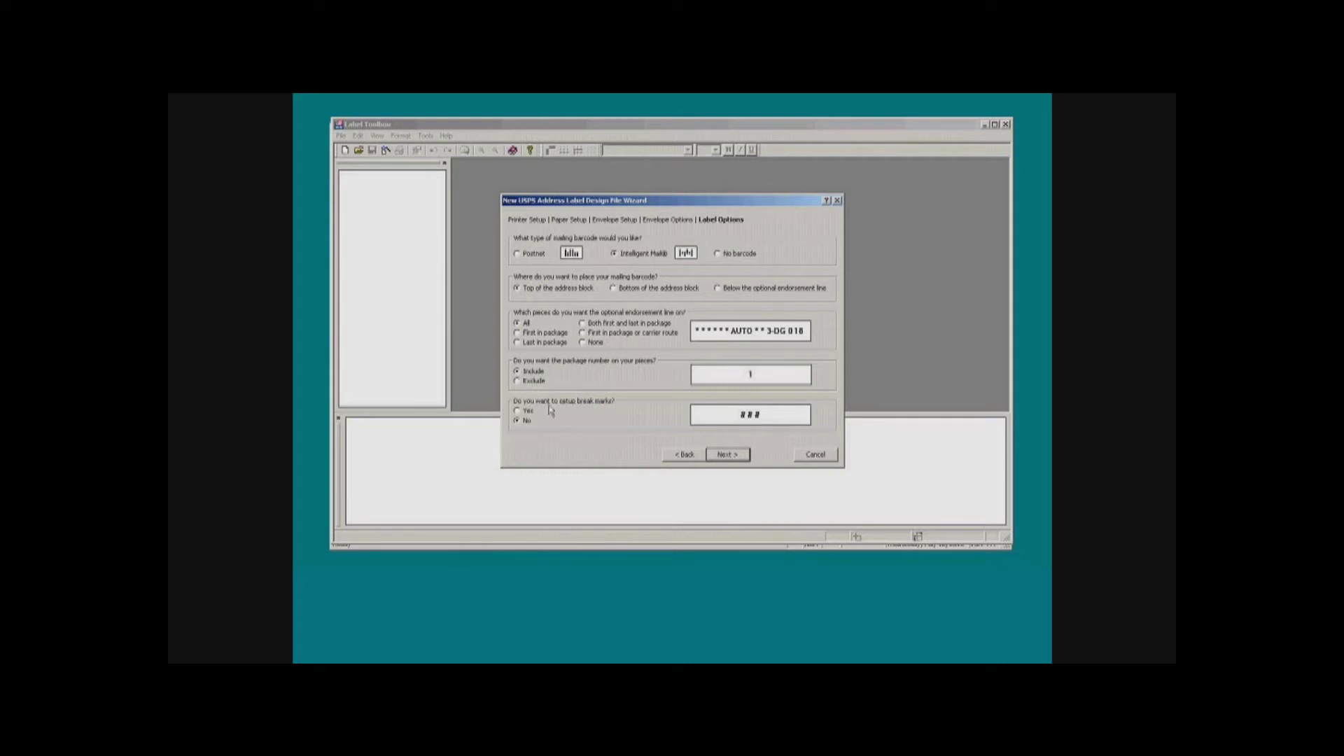
- Keep the label options, check the print heads on the design summary, and finish the wizard with further modification enabled
{"action": "left_click", "coordinate": [737, 456]}
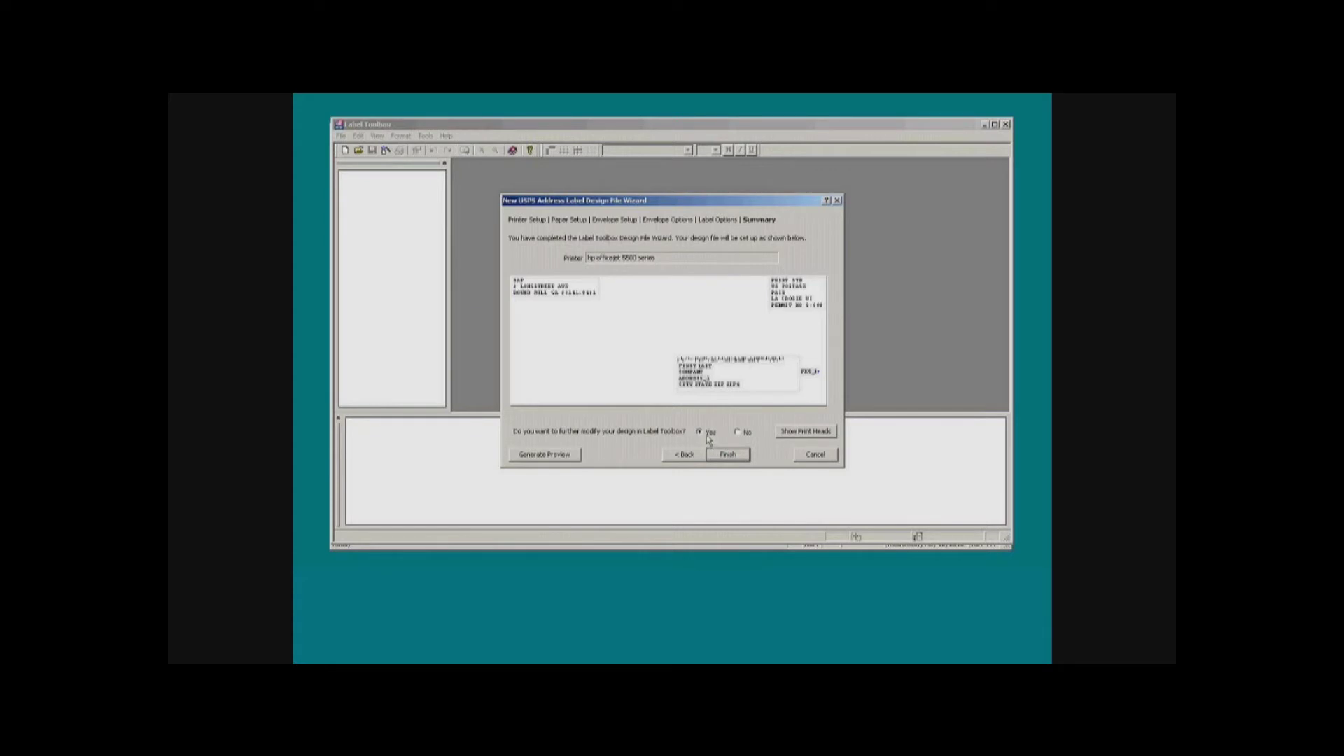
{"action": "left_click", "coordinate": [794, 436]}
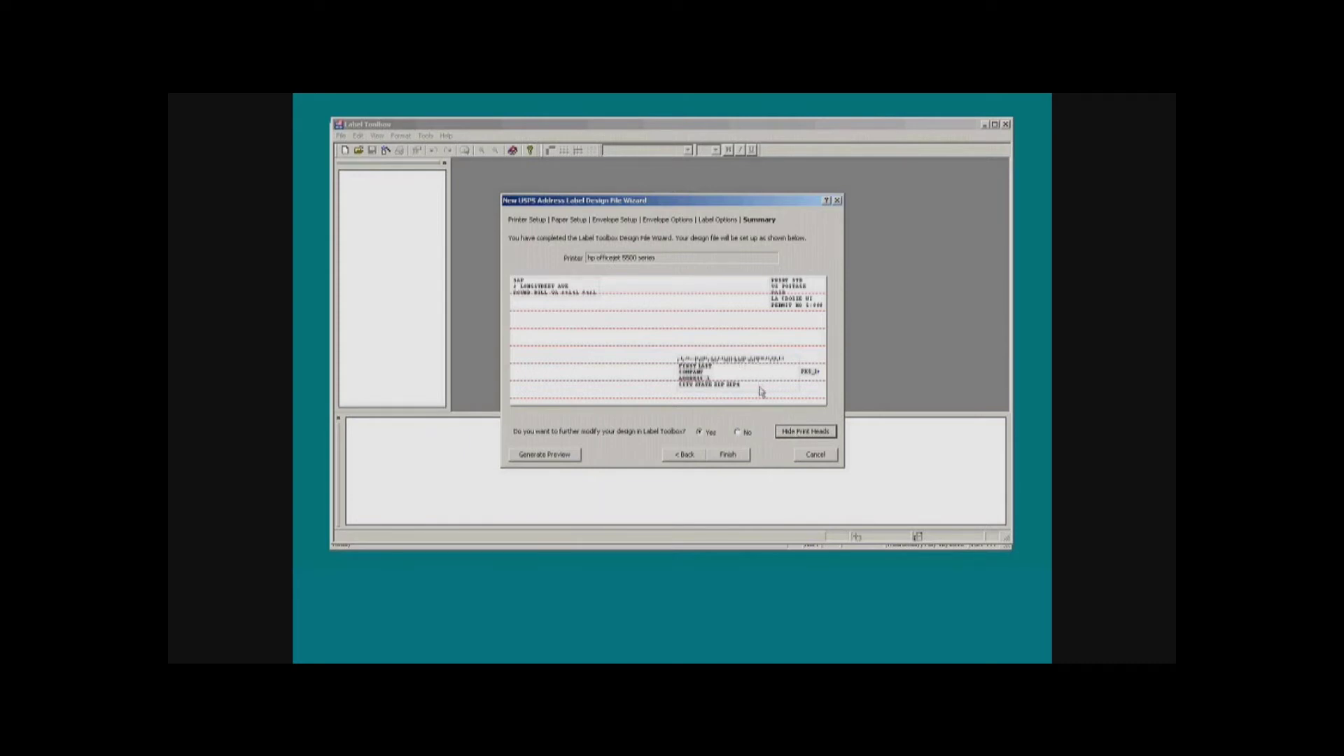
{"action": "left_click", "coordinate": [813, 433]}
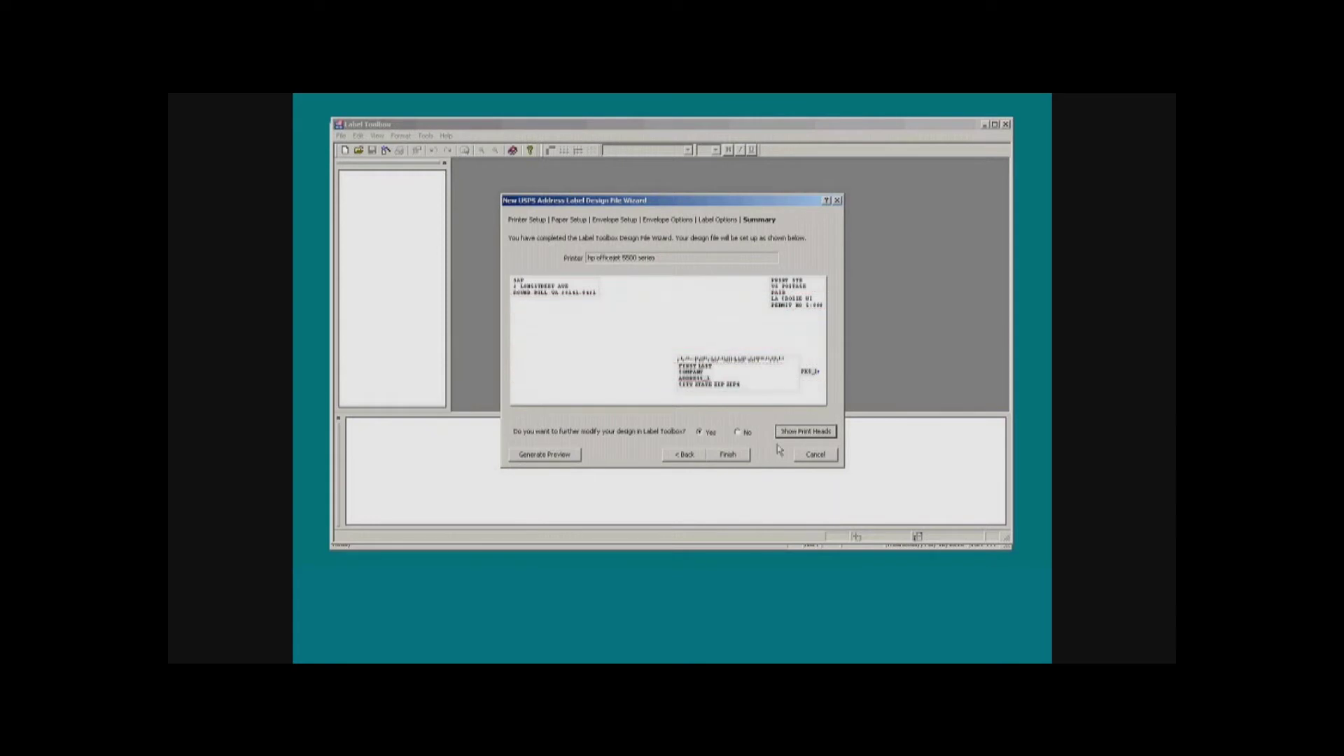
{"action": "left_click", "coordinate": [728, 455]}
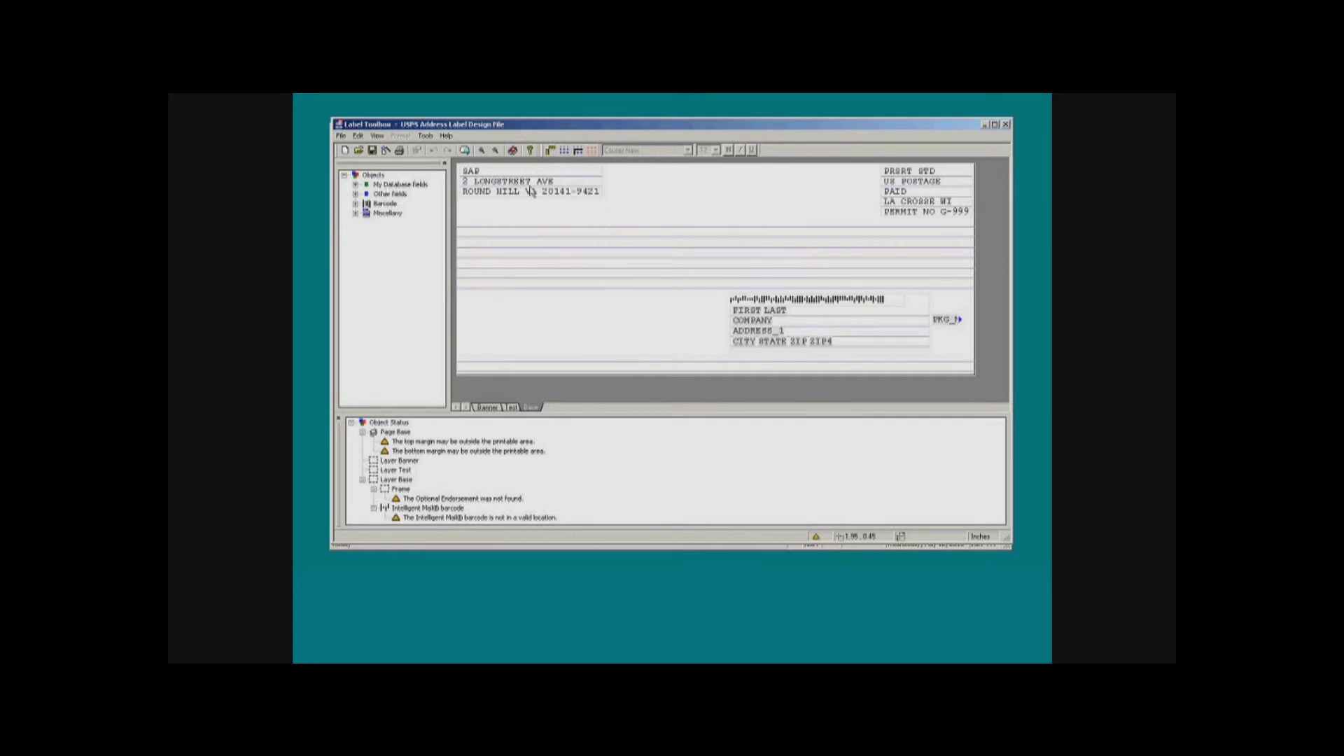
- Set the font size of the whole return address block to 10
{"action": "left_click", "coordinate": [508, 201]}
{"action": "left_click", "coordinate": [581, 200]}
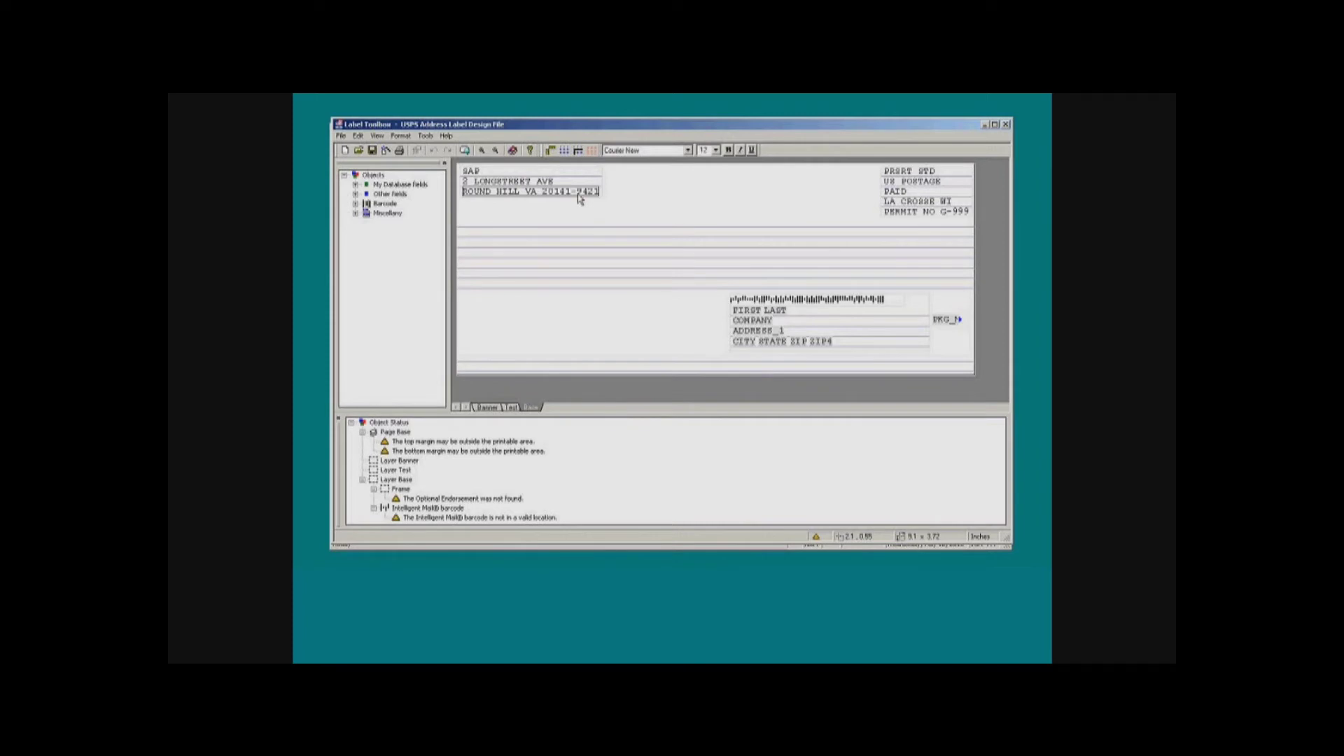
{"action": "left_click", "coordinate": [600, 180]}
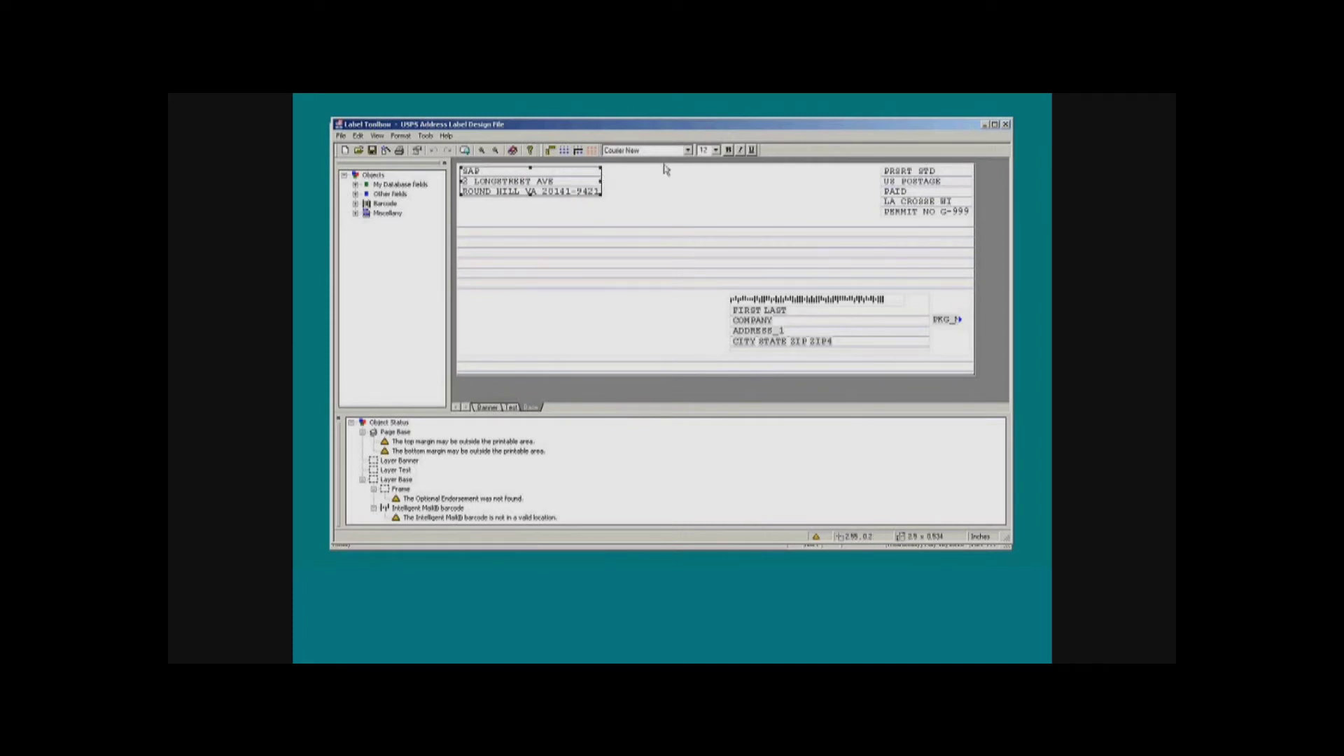
{"action": "left_click", "coordinate": [717, 150]}
{"action": "left_click", "coordinate": [716, 161]}
{"action": "left_click", "coordinate": [704, 162]}
- Set the font size of the indicia block to 10
{"action": "left_click", "coordinate": [883, 211]}
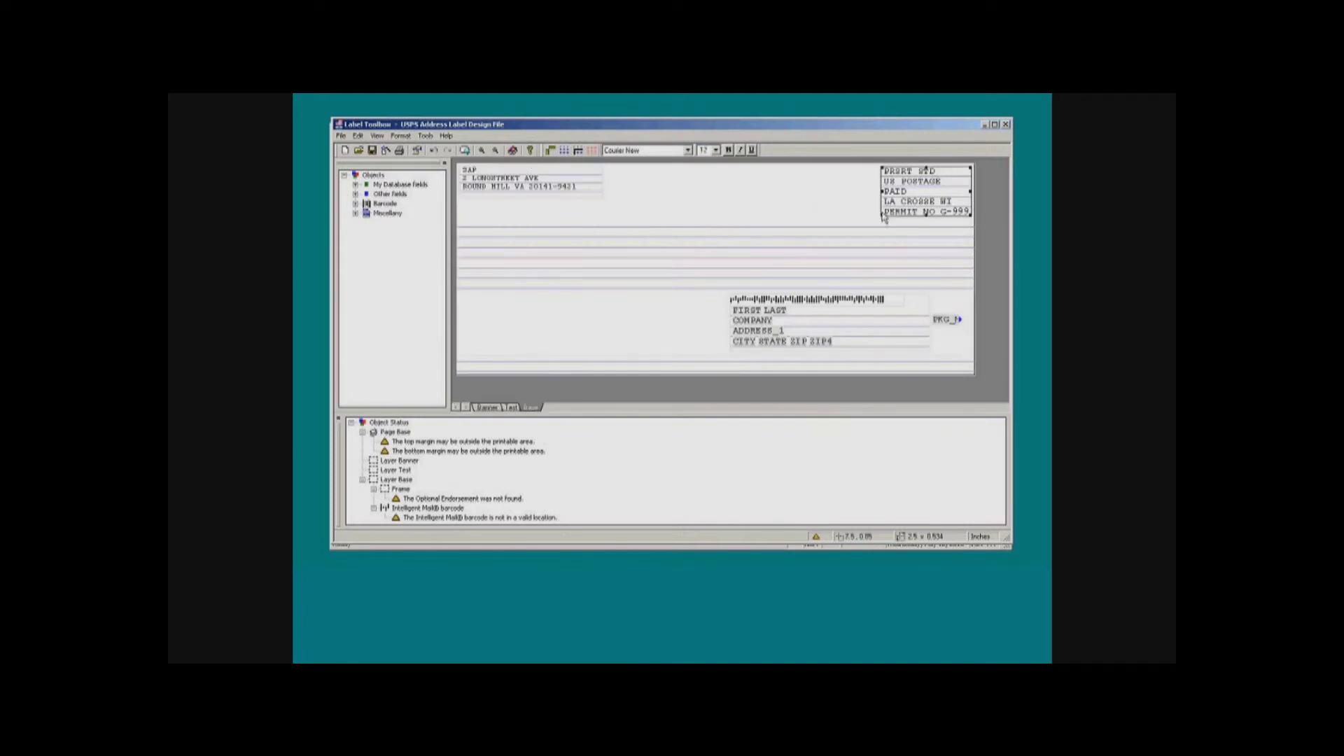
{"action": "left_click", "coordinate": [716, 150]}
{"action": "left_click", "coordinate": [716, 161]}
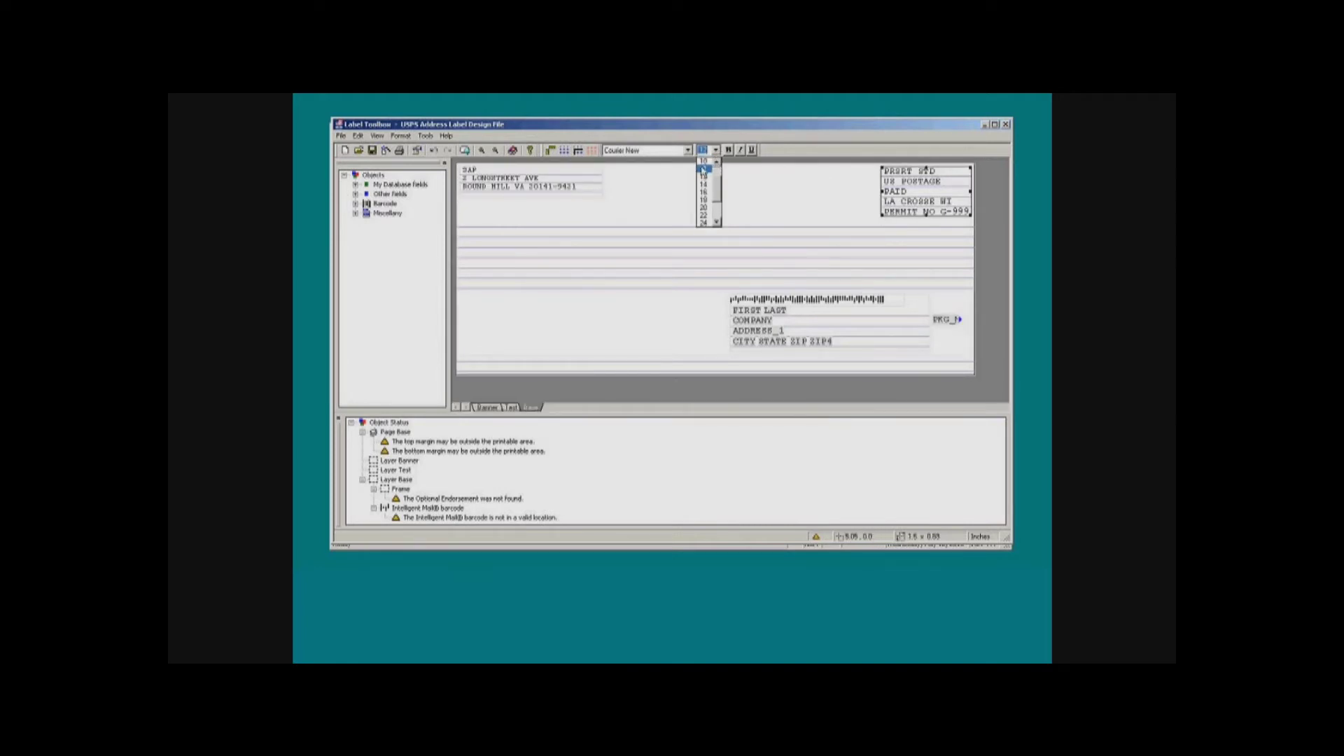
{"action": "left_click", "coordinate": [704, 161]}
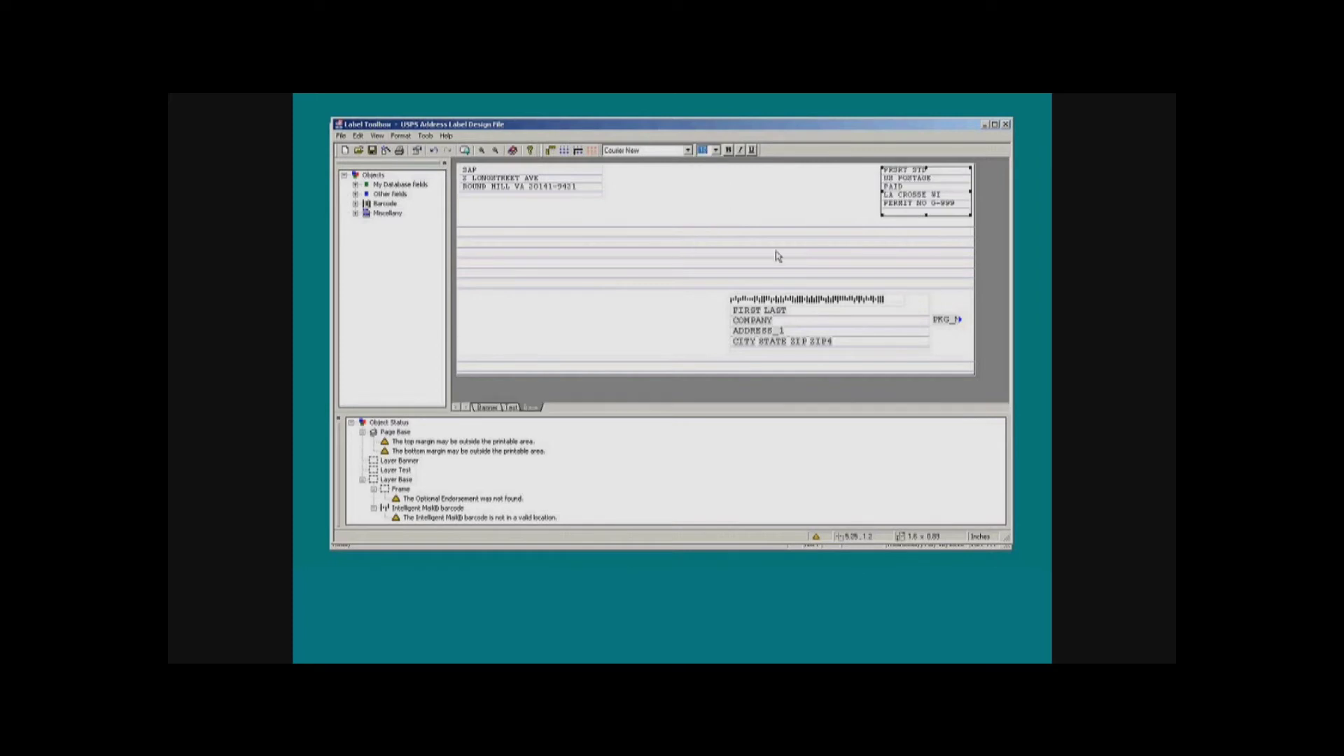
- Set the font size of the recipient address block to 10
{"action": "left_click", "coordinate": [916, 298]}
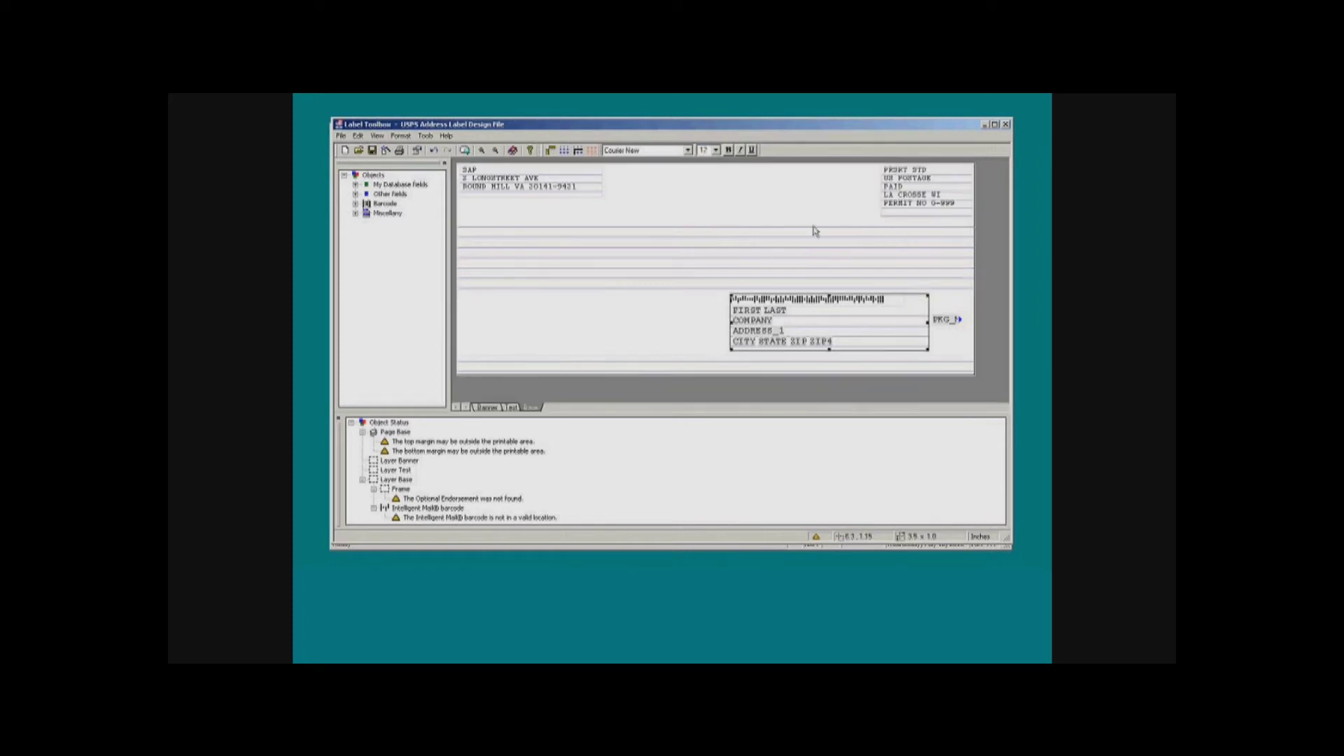
{"action": "left_click", "coordinate": [716, 150]}
{"action": "left_click", "coordinate": [716, 161]}
{"action": "left_click", "coordinate": [706, 168]}
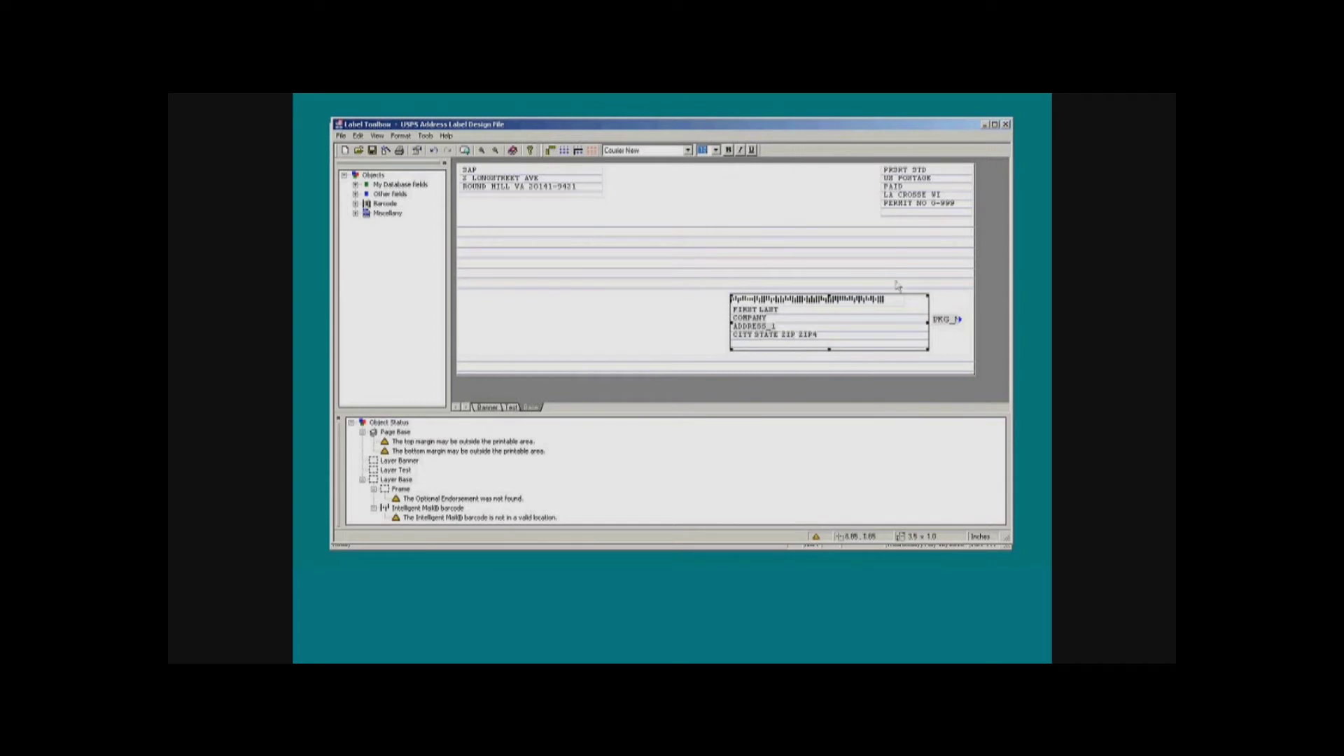
- Set the font size of the package number field beside the address block to 10
{"action": "left_click", "coordinate": [942, 327]}
{"action": "left_click", "coordinate": [941, 325]}
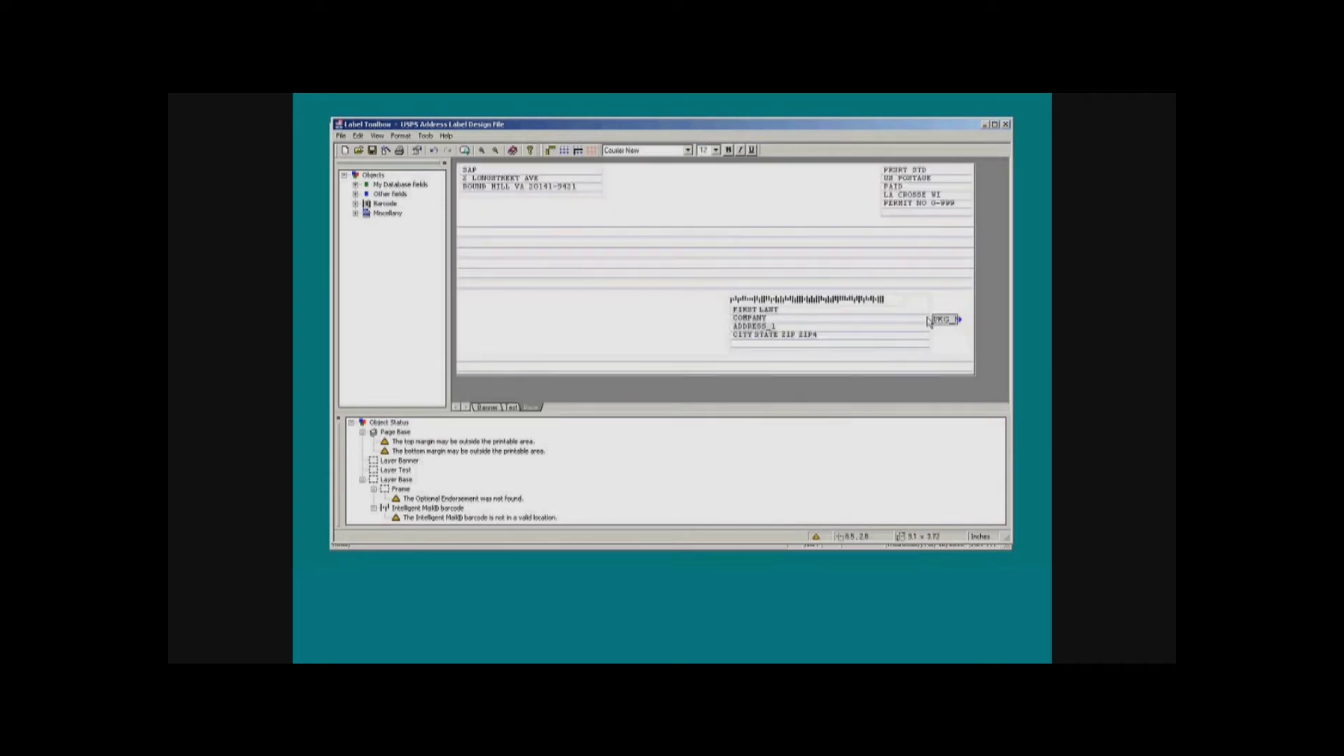
{"action": "left_click", "coordinate": [716, 152]}
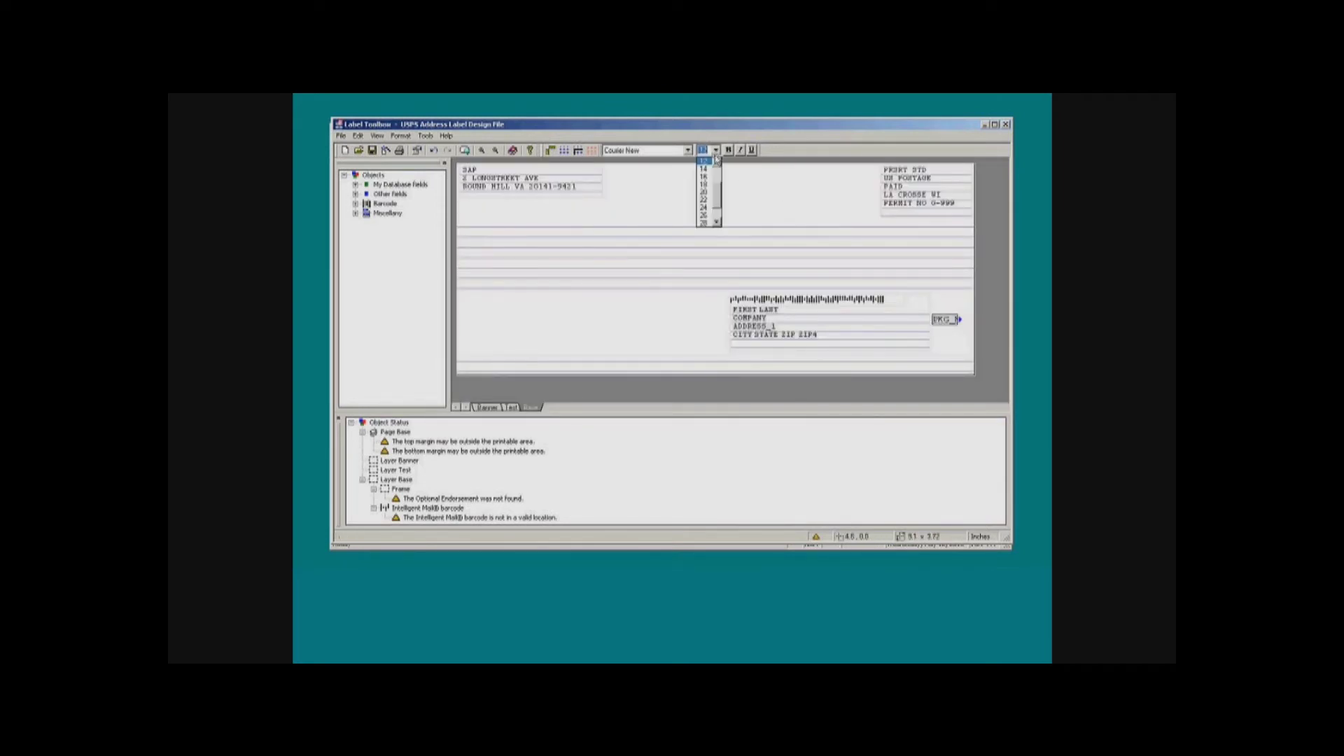
{"action": "left_click", "coordinate": [710, 162]}
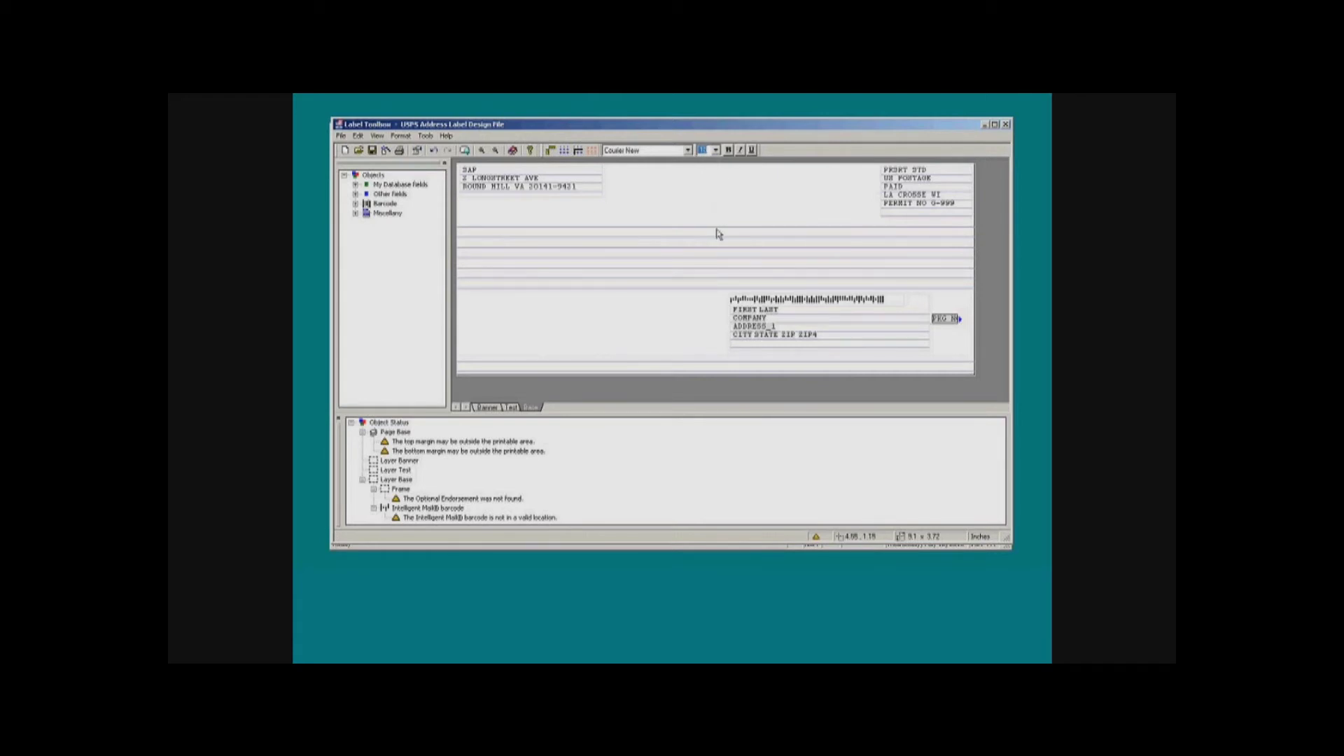
- Examine which database fields are available as objects for the design
{"action": "left_click", "coordinate": [355, 186]}
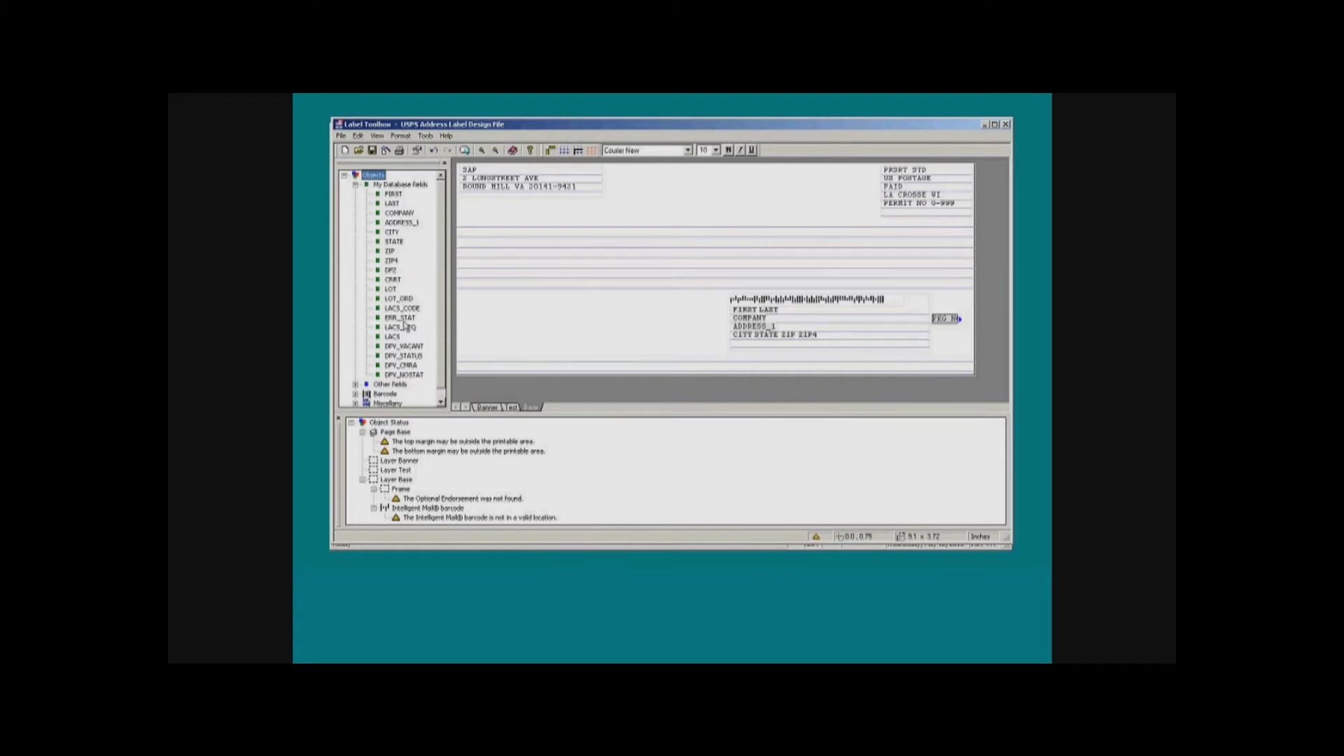
{"action": "left_click_drag", "start_coordinate": [404, 319], "coordinate": [366, 197]}
{"action": "left_click", "coordinate": [355, 185]}
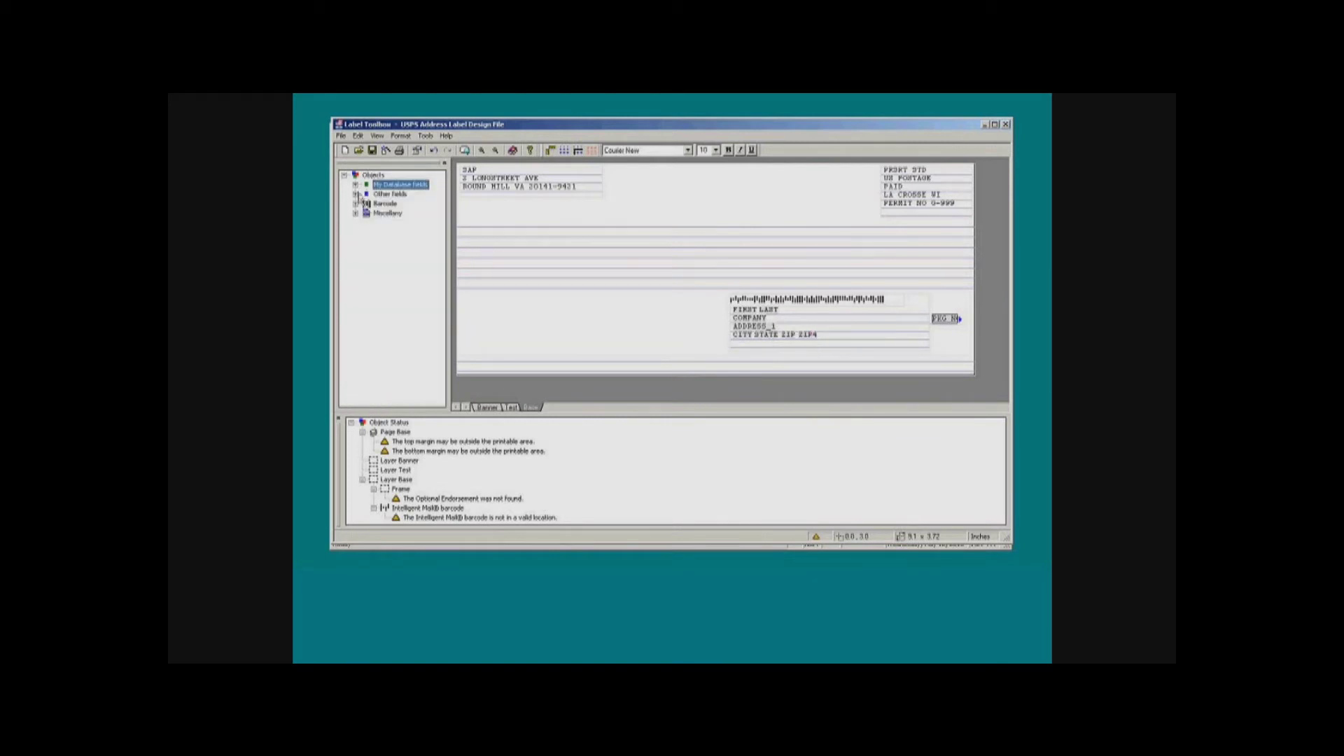
- Insert an image object below the return address using Dont forget.bmp and enable showing that image in the design window
{"action": "left_click", "coordinate": [356, 213]}
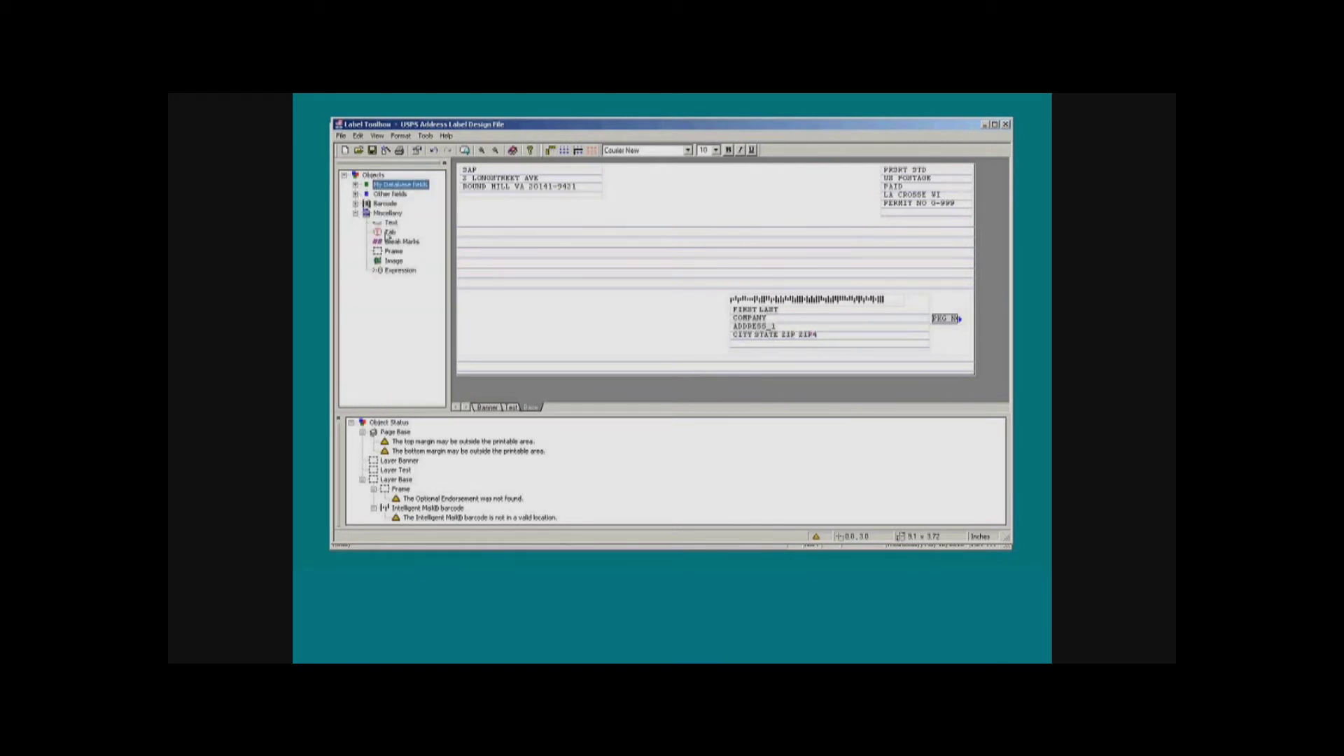
{"action": "left_click_drag", "start_coordinate": [393, 261], "coordinate": [494, 235]}
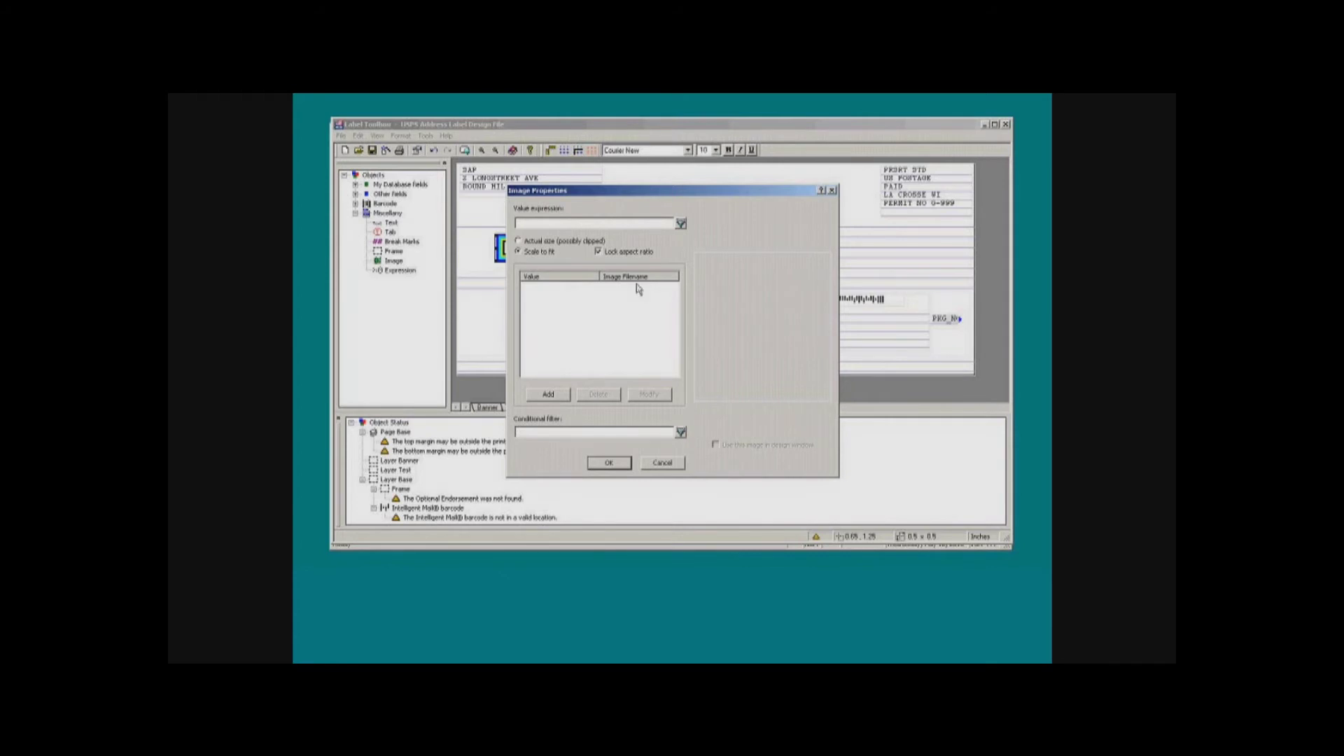
{"action": "left_click", "coordinate": [556, 396]}
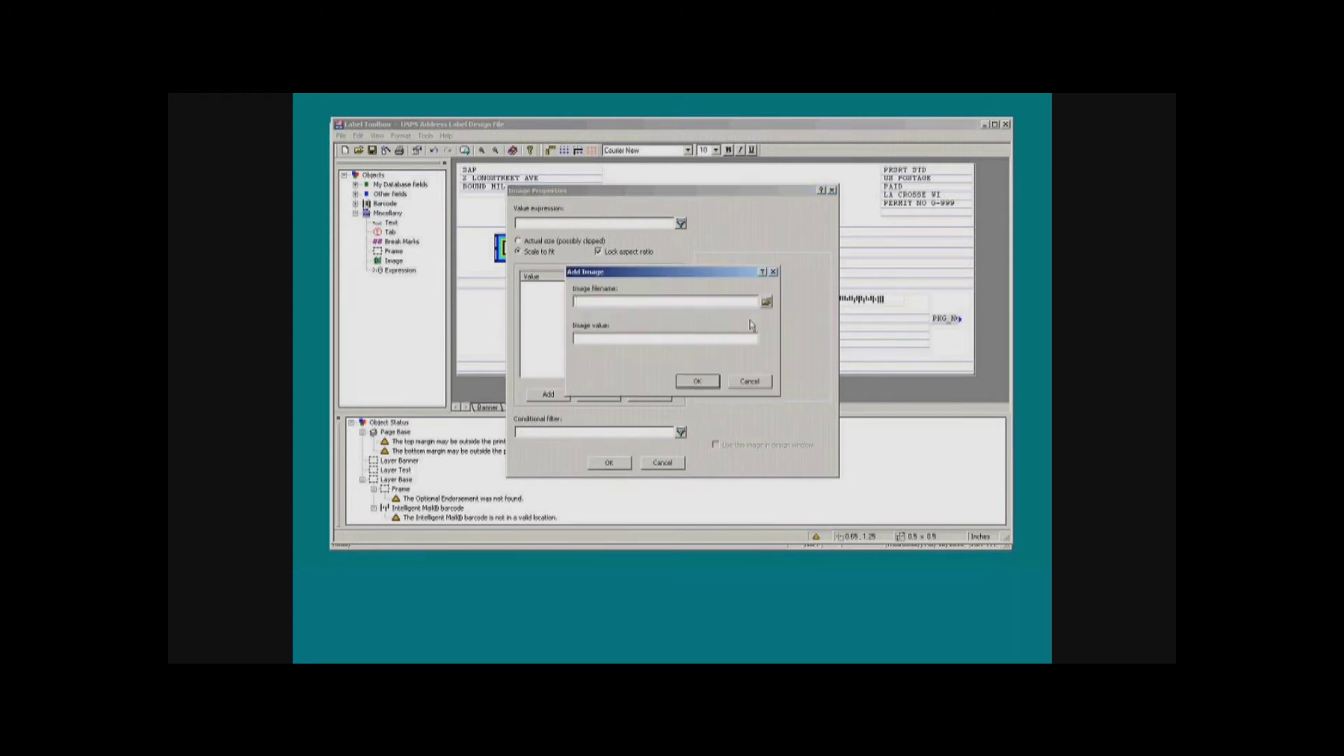
{"action": "left_click", "coordinate": [767, 301]}
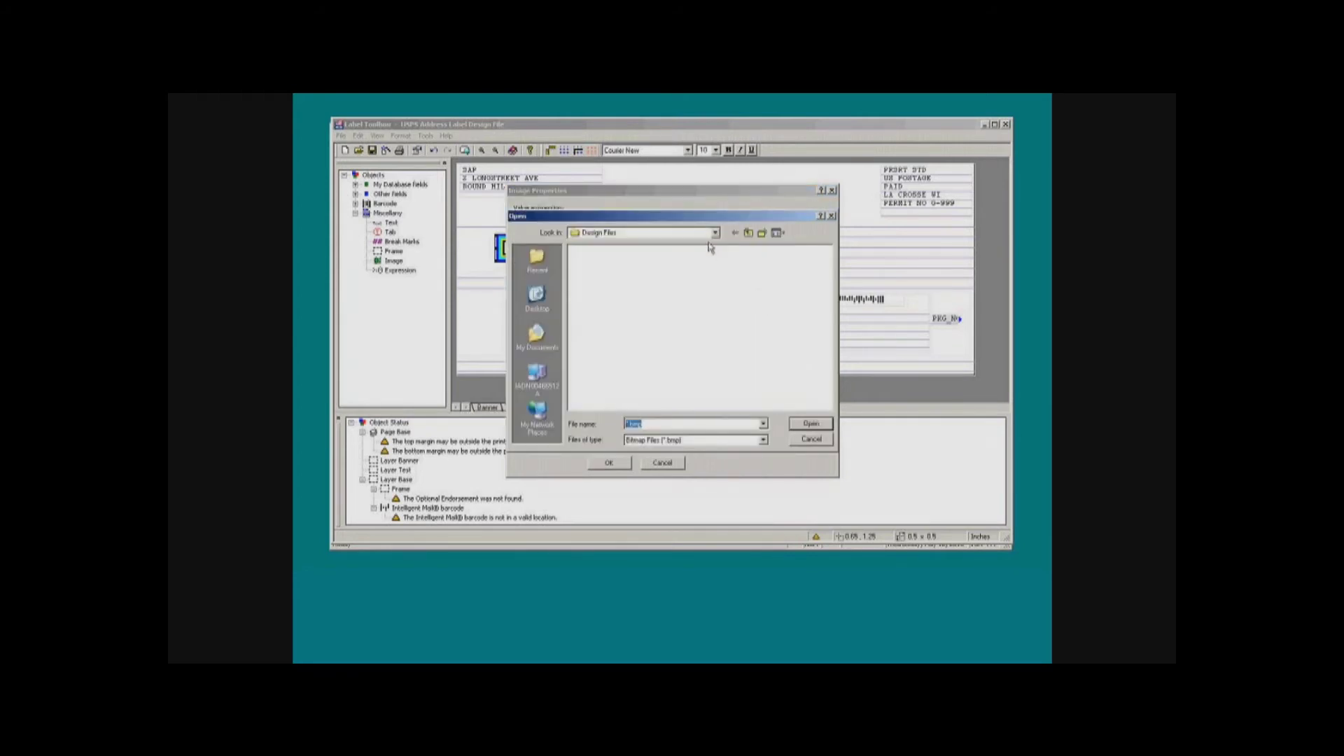
{"action": "left_click", "coordinate": [681, 234]}
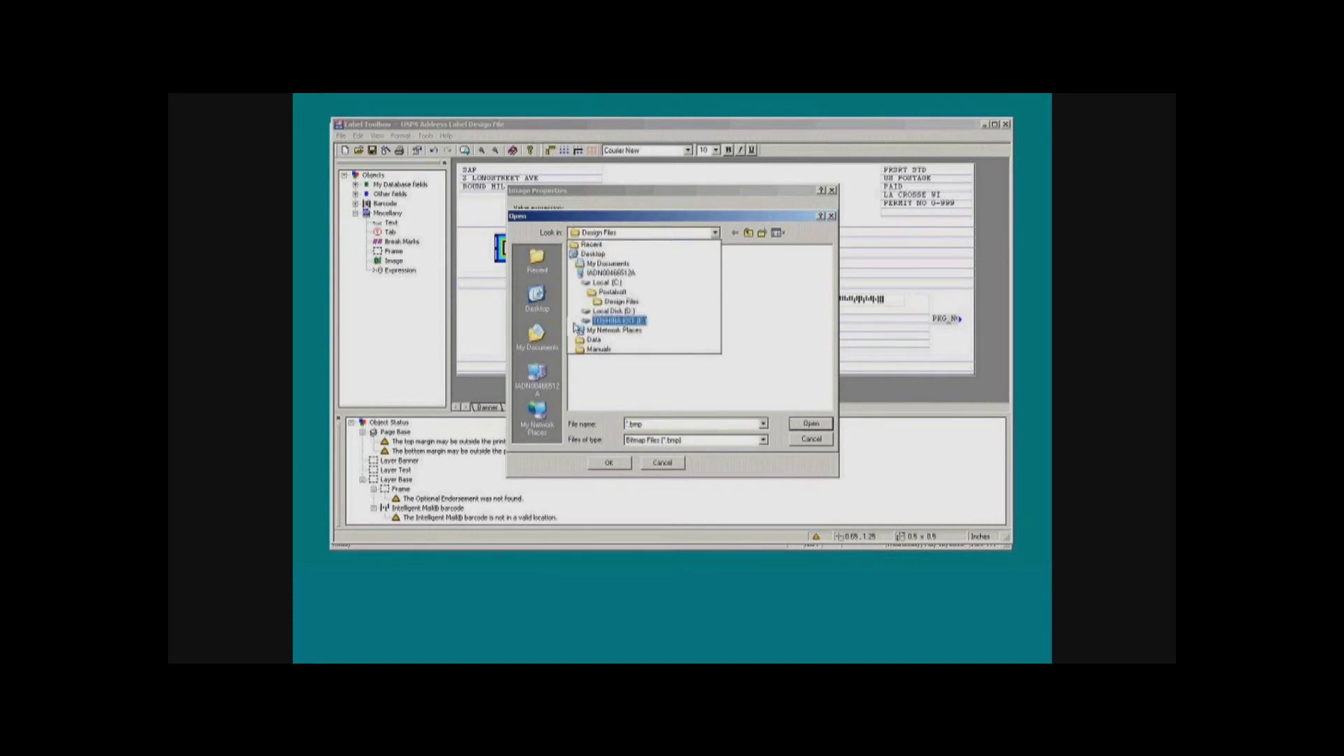
{"action": "left_click", "coordinate": [575, 322]}
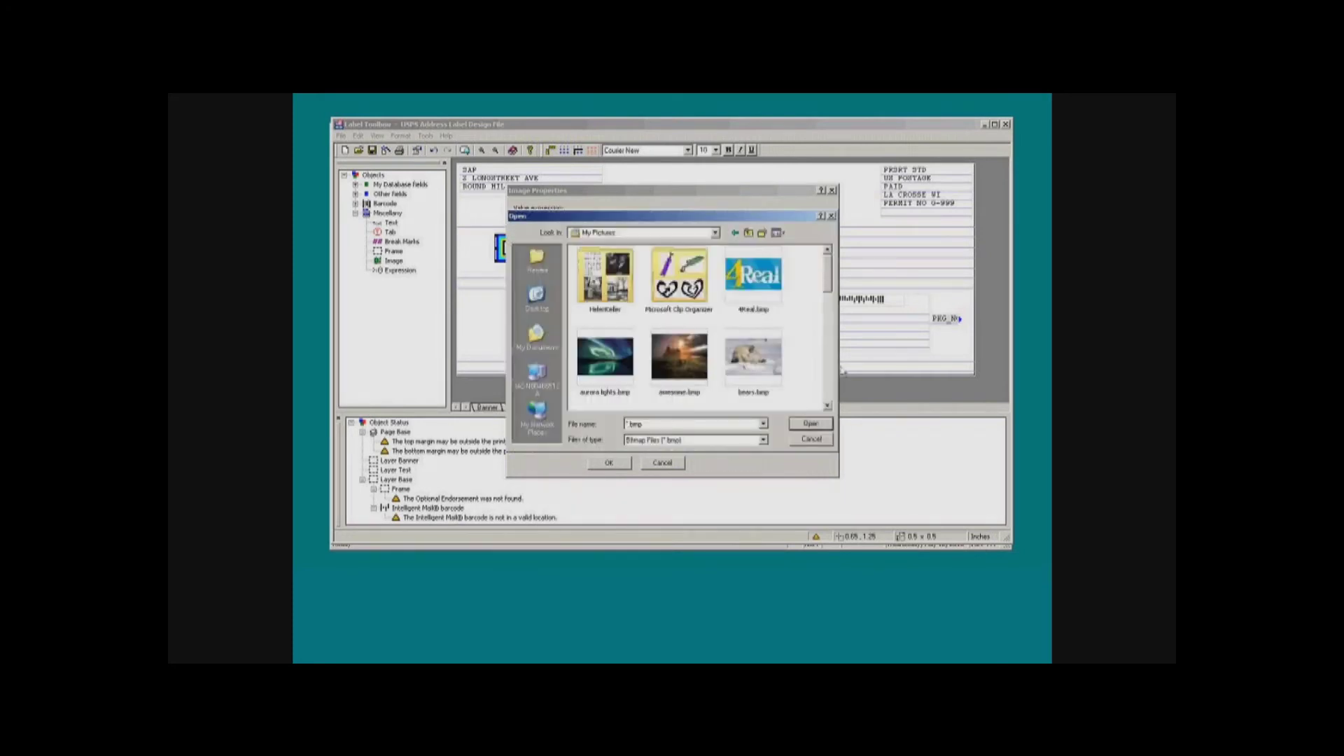
{"action": "scroll", "coordinate": [790, 366], "scroll_direction": "down", "scroll_amount": 5}
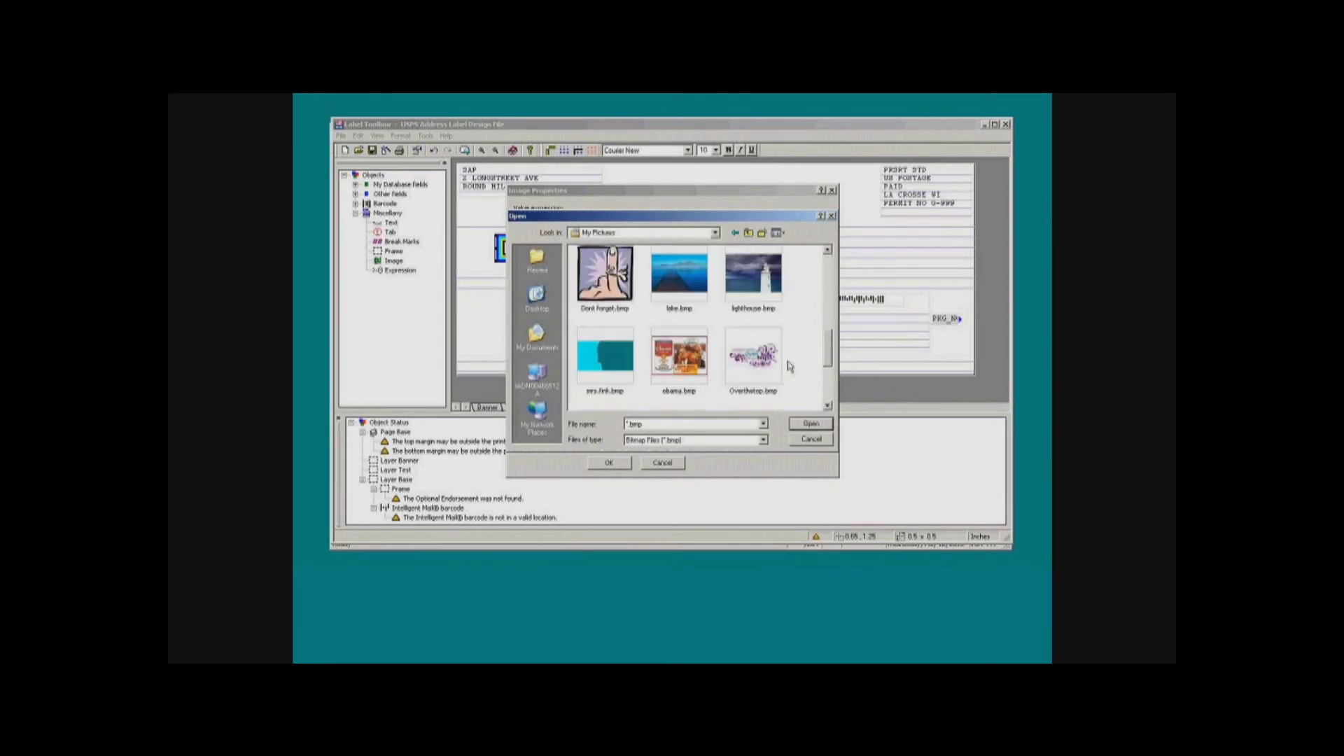
{"action": "double_click", "coordinate": [620, 284]}
{"action": "left_click", "coordinate": [698, 382]}
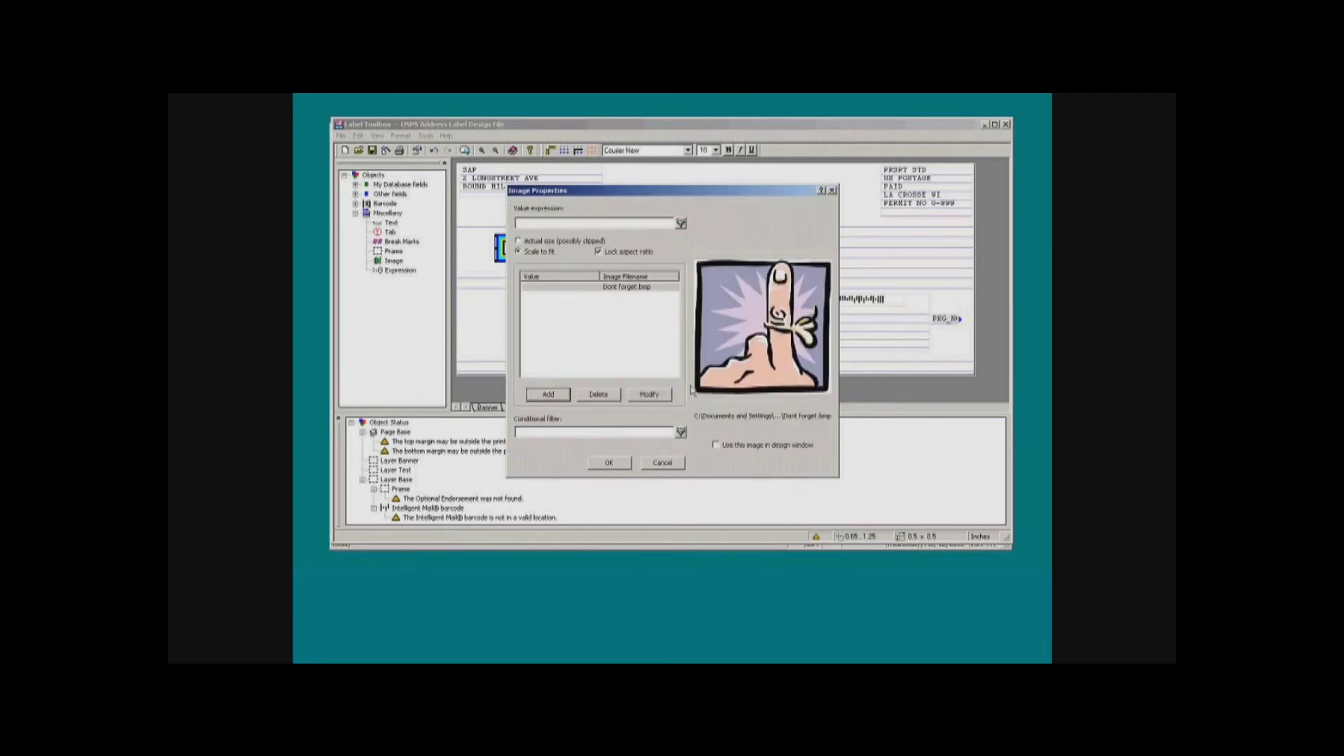
{"action": "left_click", "coordinate": [713, 448]}
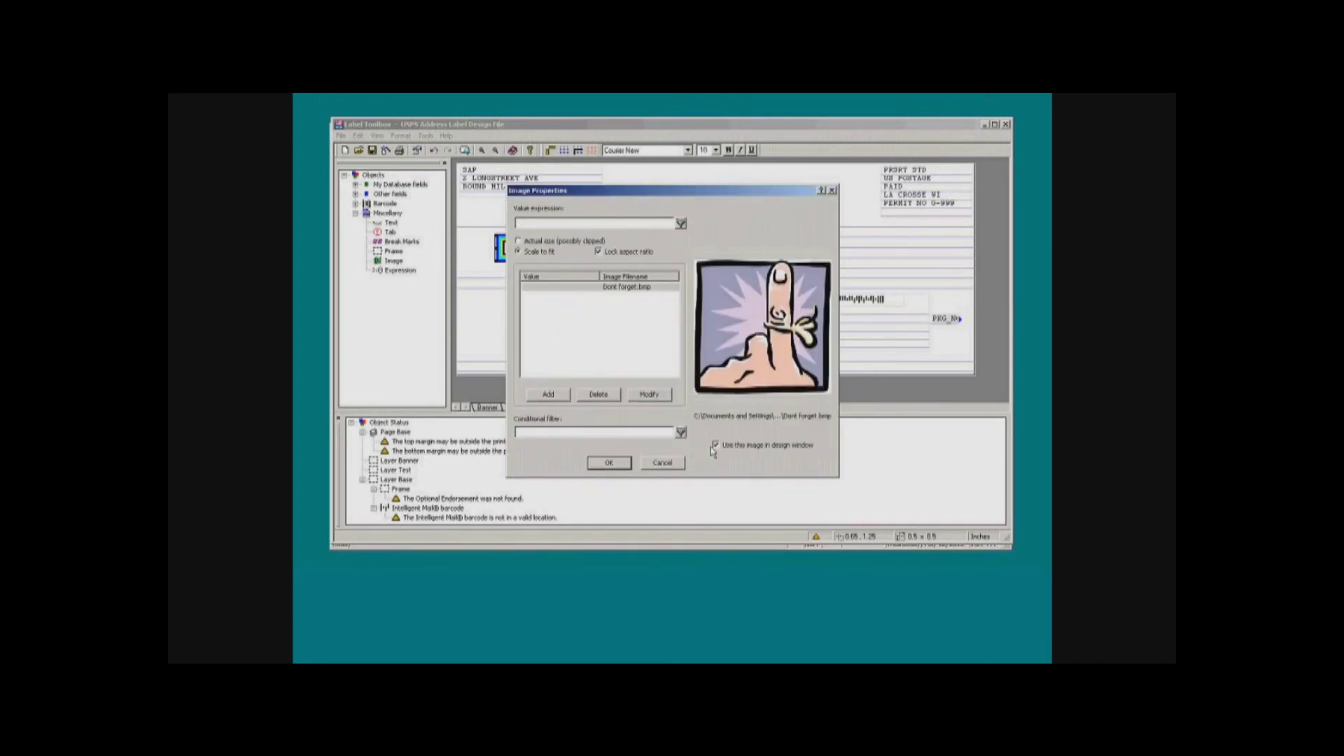
{"action": "left_click", "coordinate": [609, 464]}
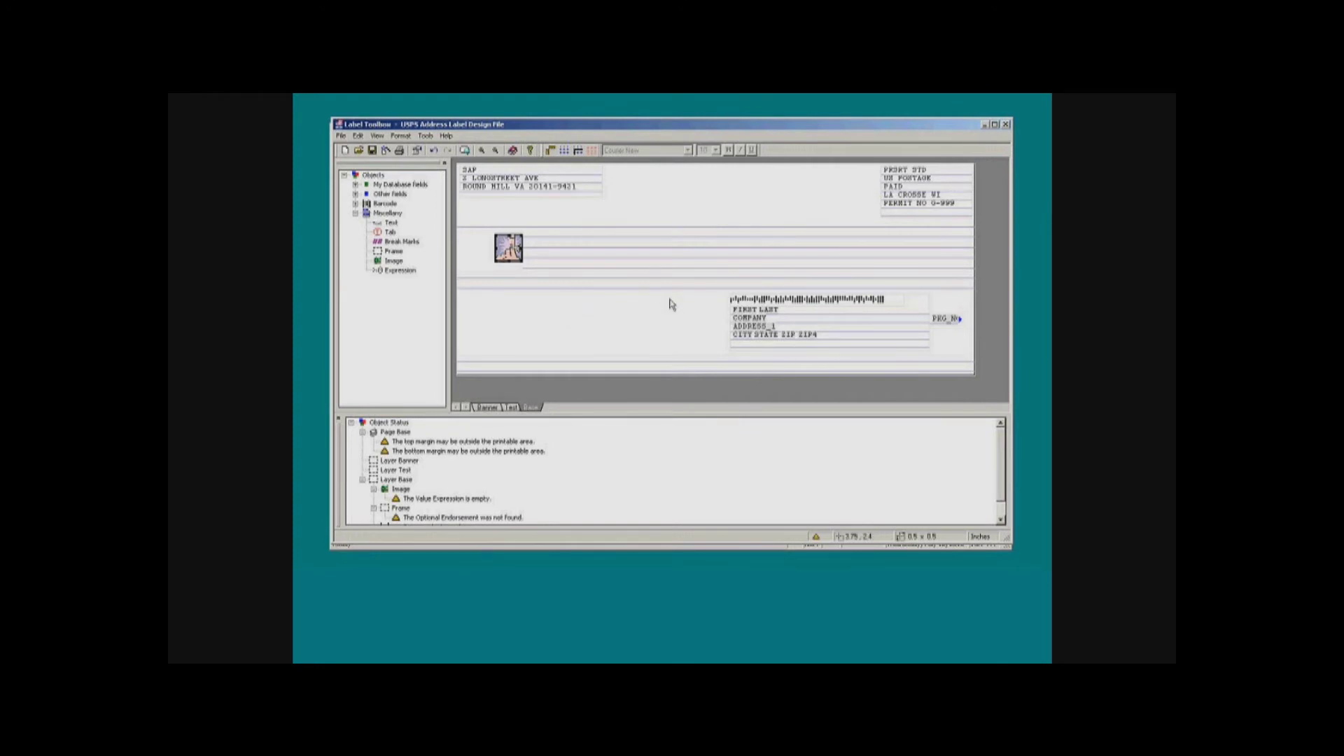
- Preview the envelope to check the placed reminder image, and return to the design
{"action": "left_click", "coordinate": [466, 150]}
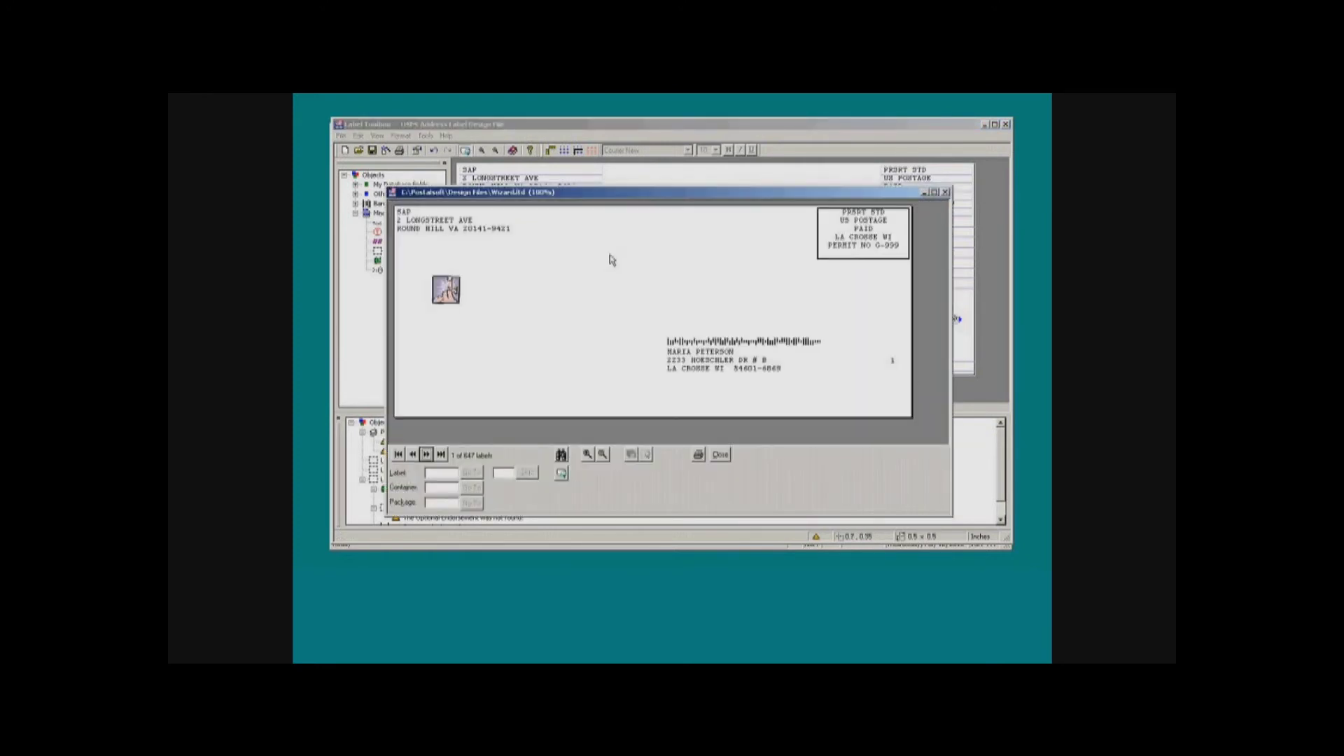
{"action": "left_click", "coordinate": [721, 455]}
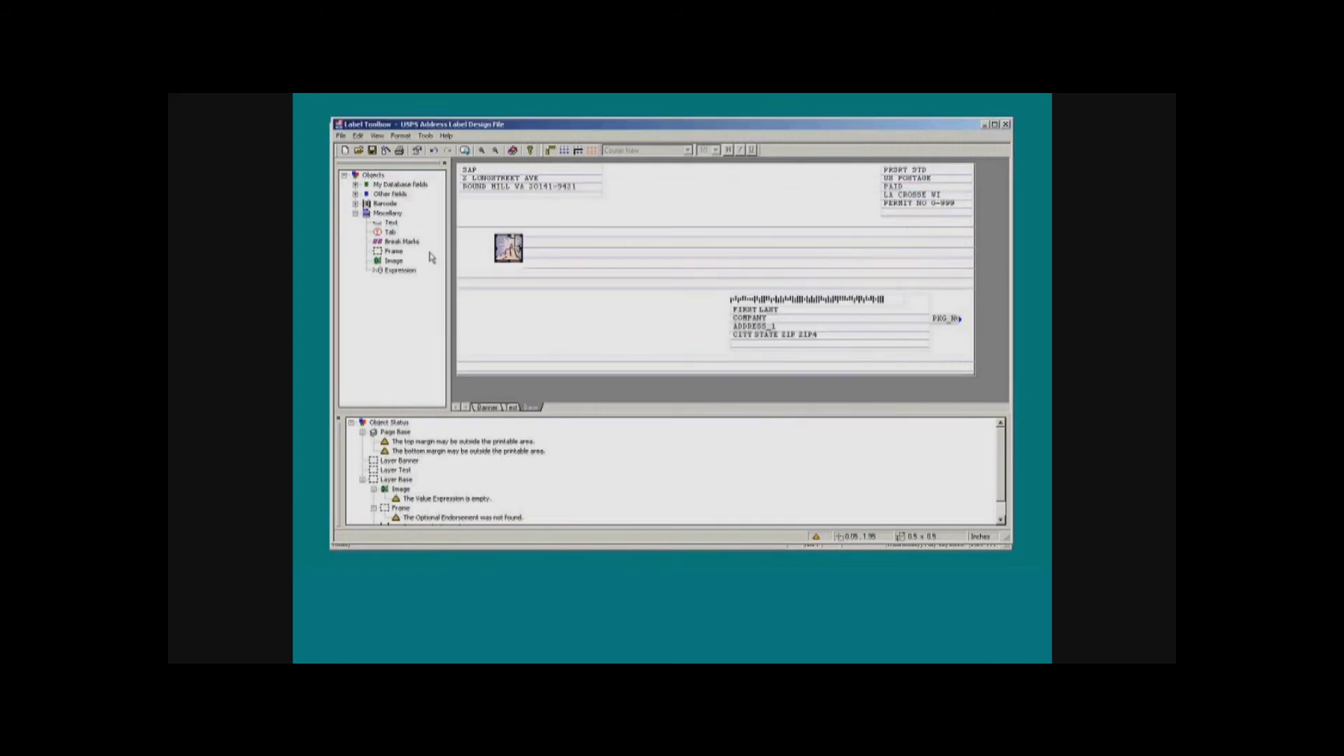
- Add a text object beside the reminder image reading "Don't forget to pay your bill!"
{"action": "left_click_drag", "start_coordinate": [391, 222], "coordinate": [537, 247]}
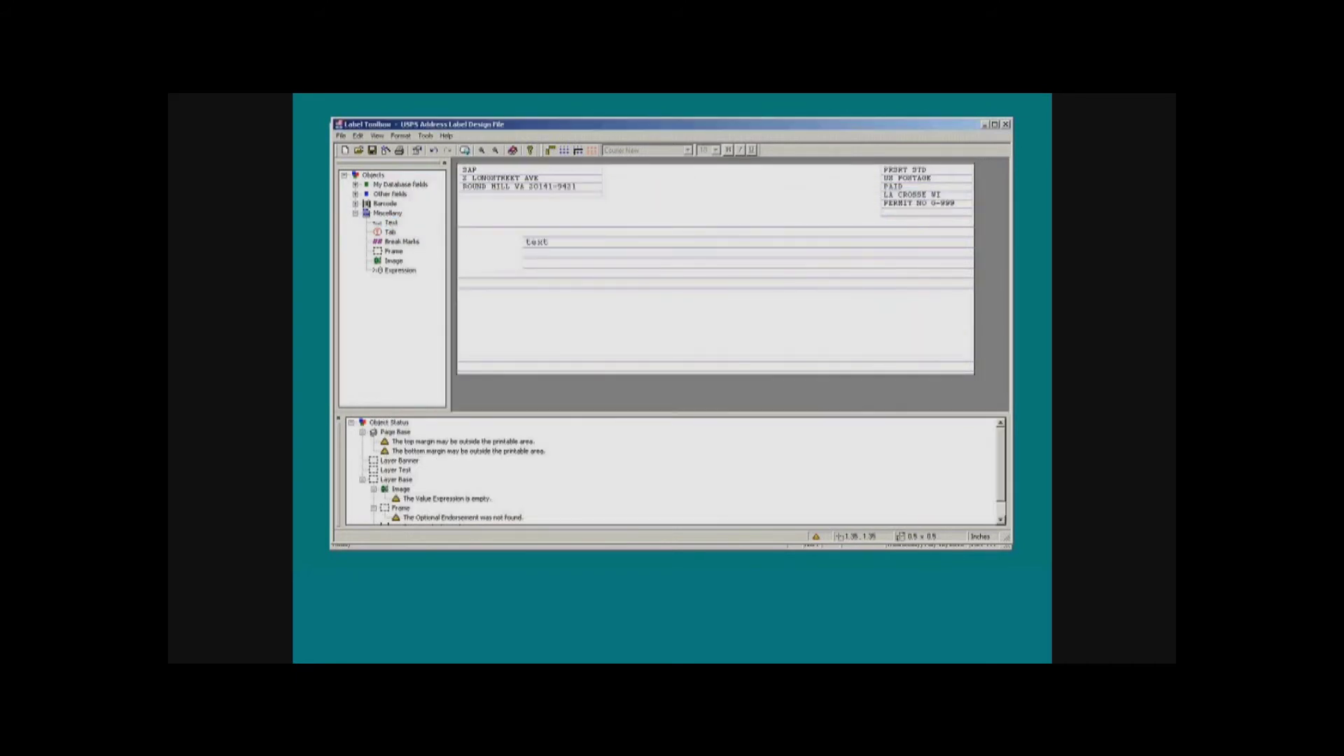
{"action": "double_click", "coordinate": [537, 247]}
{"action": "type", "text": "dON'"}
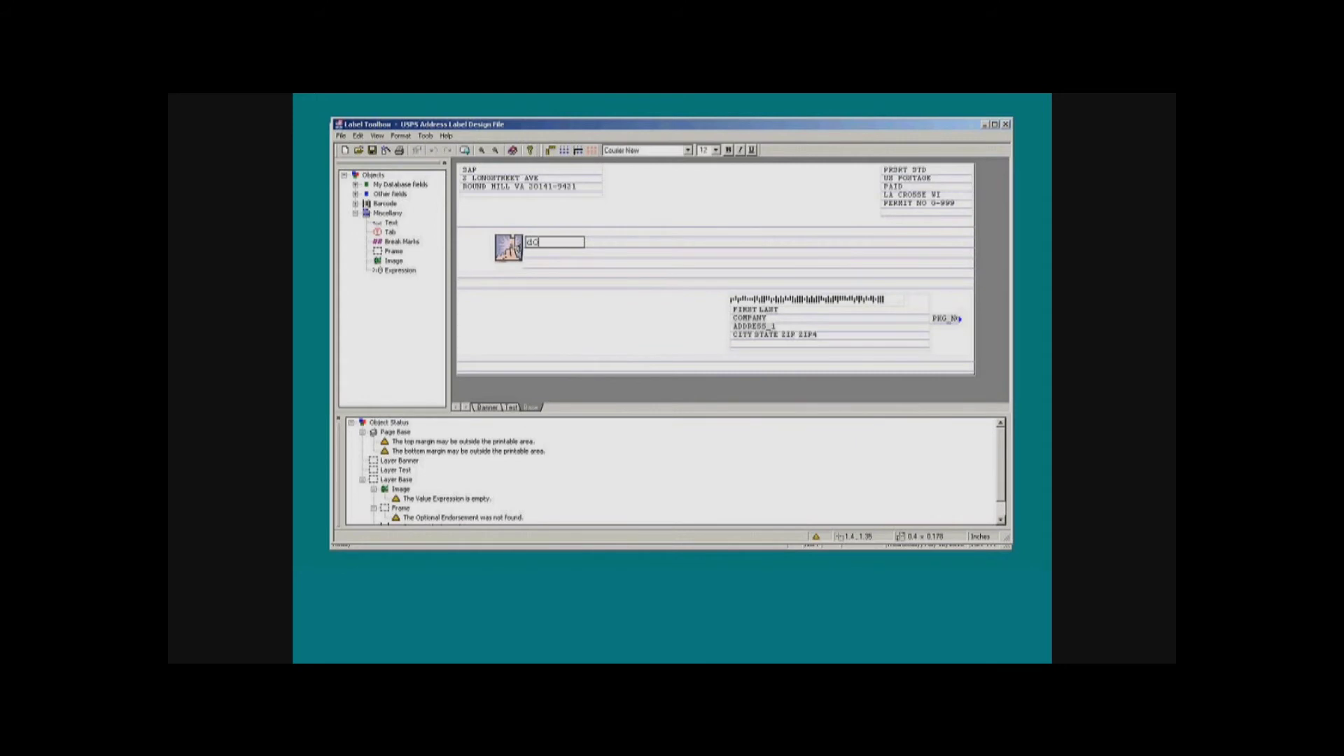
{"action": "type", "text": "t forget to pa"}
{"action": "type", "text": "y your"}
{"action": "type", "text": " bill"}
{"action": "type", "text": "!"}
{"action": "left_click", "coordinate": [543, 252]}
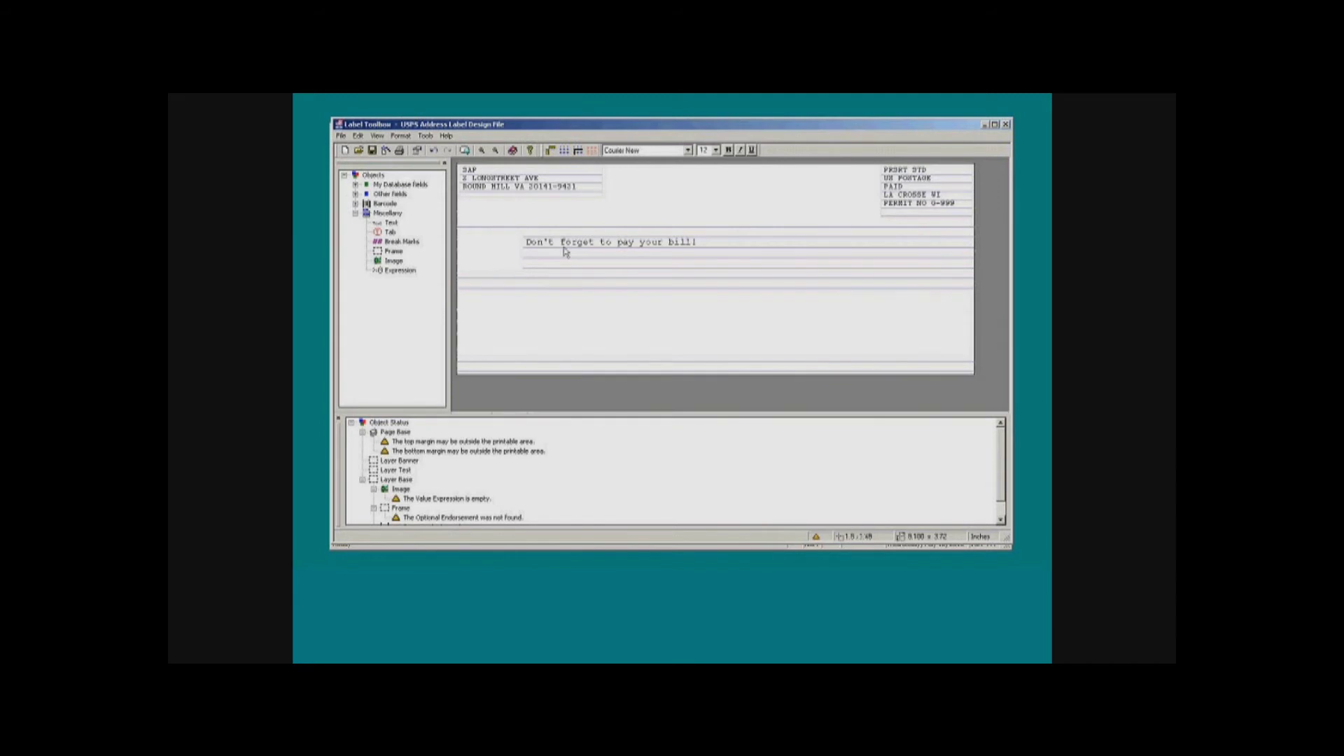
- Reduce the font size of the reminder text to match the return address block
{"action": "left_click", "coordinate": [716, 151]}
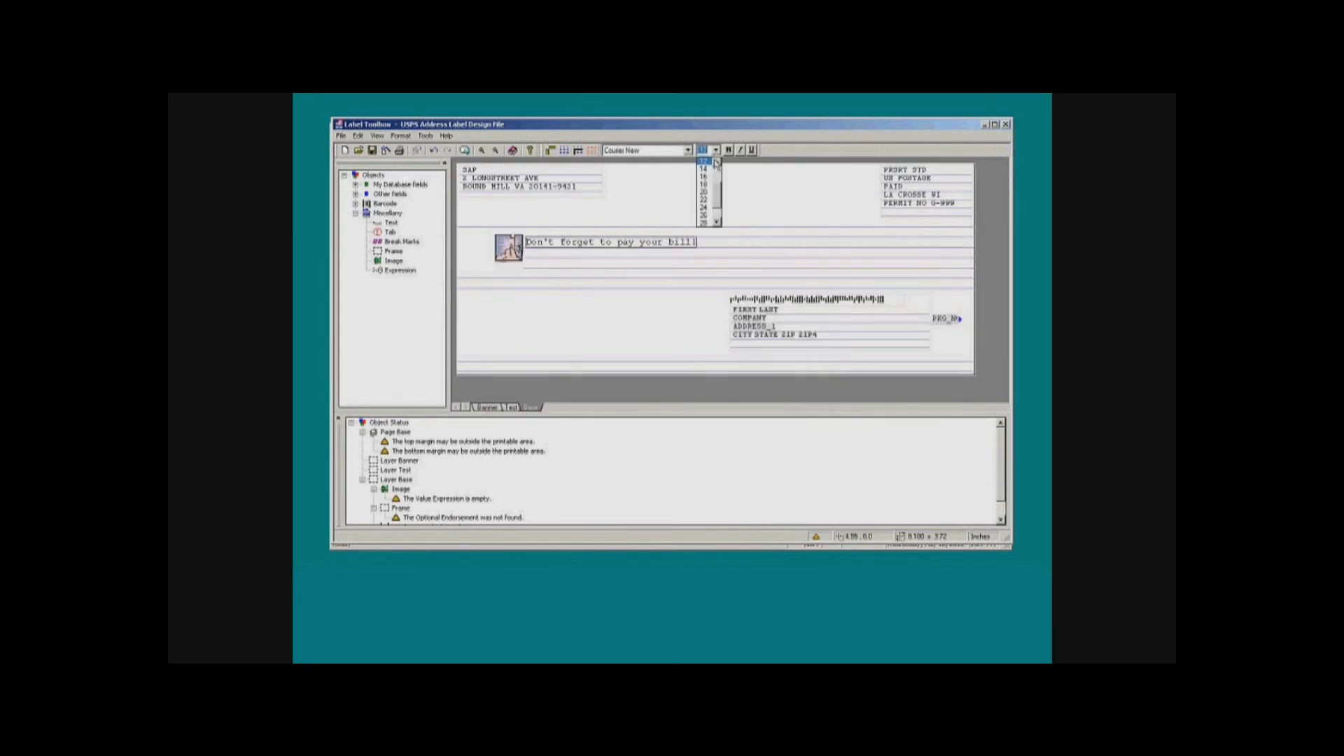
{"action": "left_click", "coordinate": [704, 178]}
{"action": "left_click", "coordinate": [675, 267]}
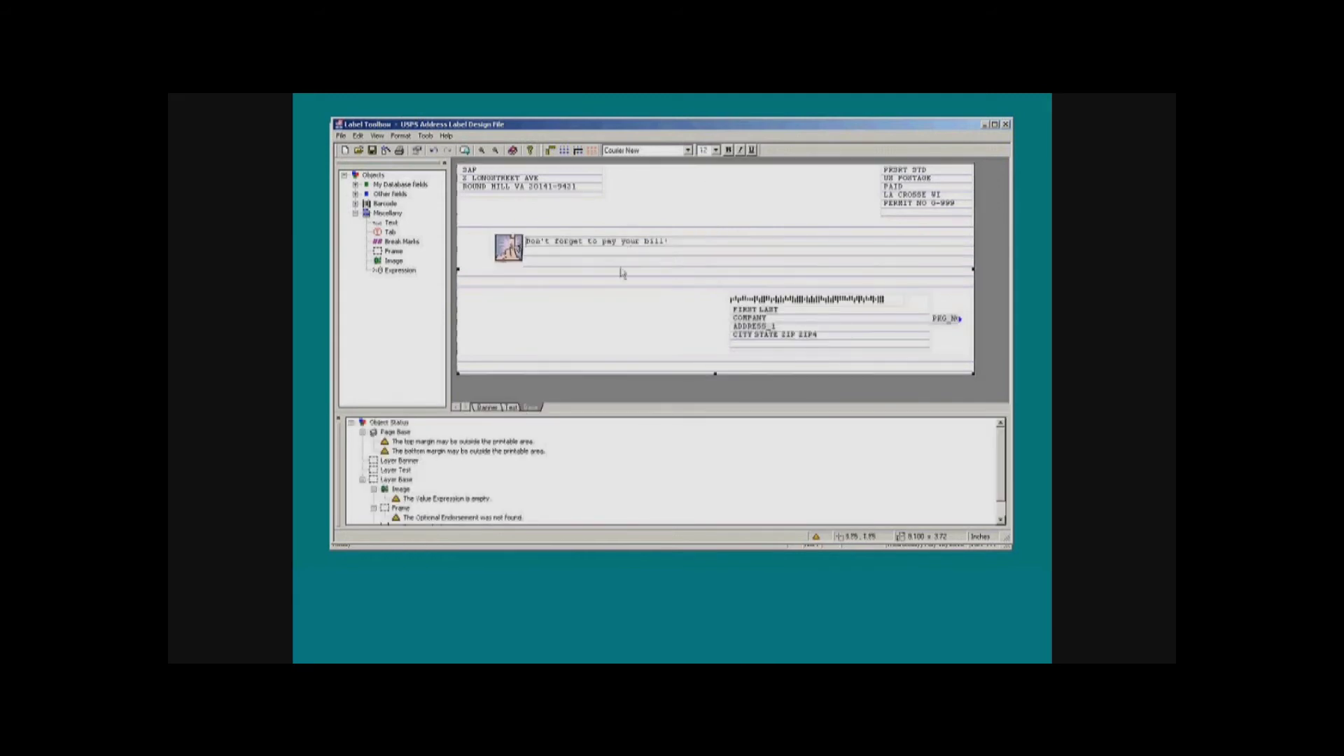
- Preview the envelope to check the reminder text beside the image, and return to the design
{"action": "left_click", "coordinate": [466, 152]}
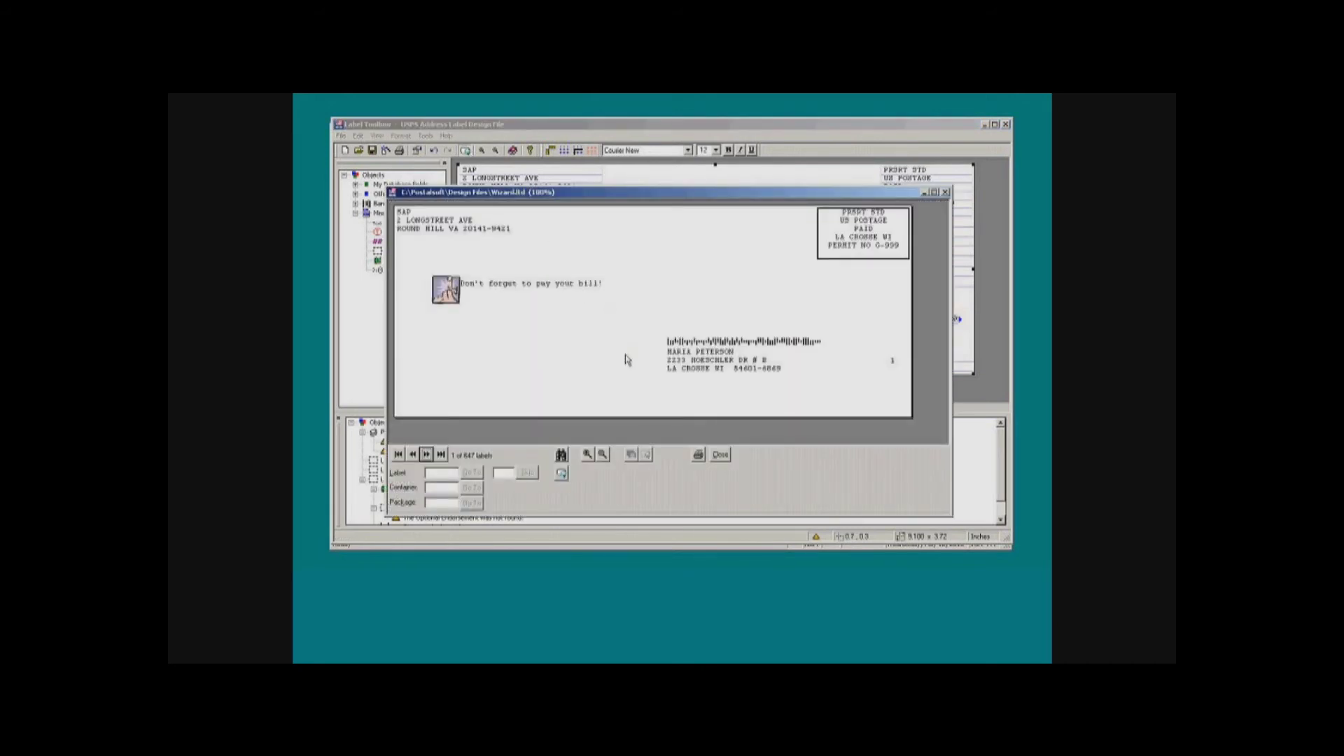
{"action": "left_click", "coordinate": [722, 456]}
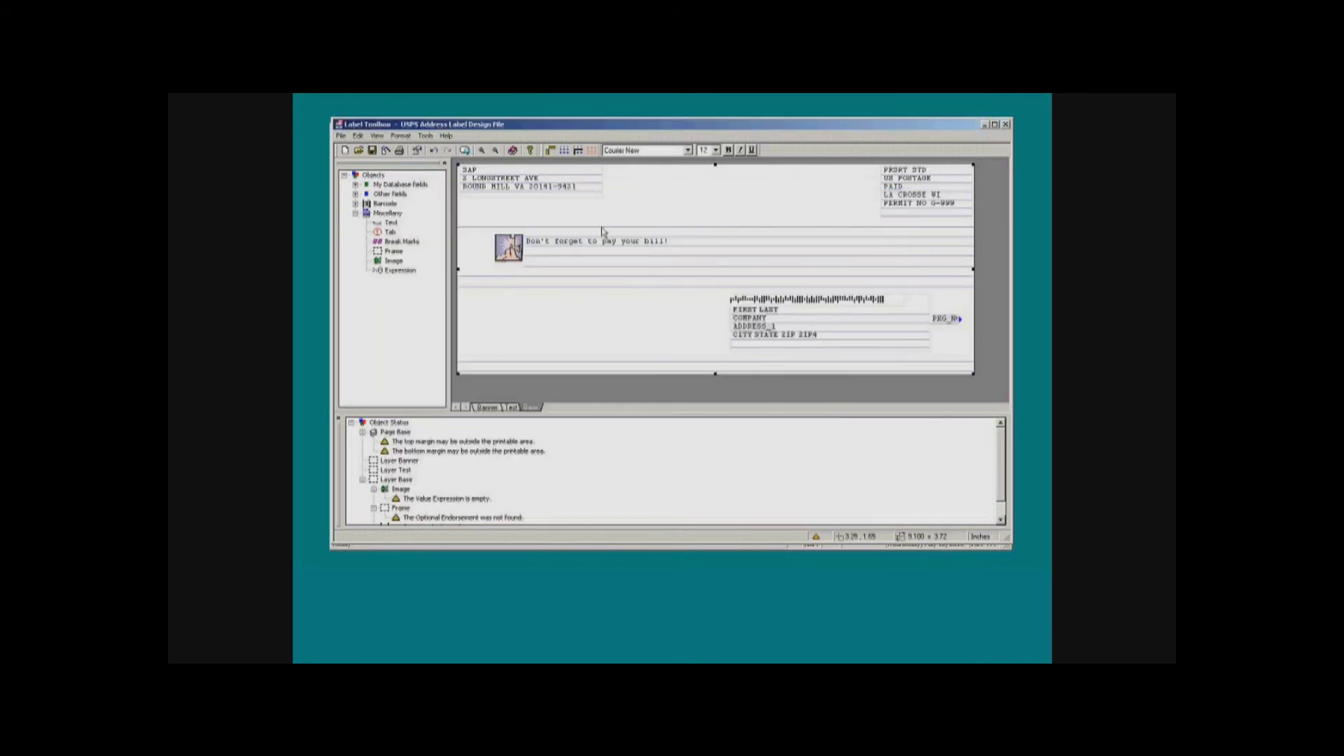
- Open the recent design file 1Conditional Evelopes without saving changes to the current envelope design
{"action": "left_click", "coordinate": [341, 137]}
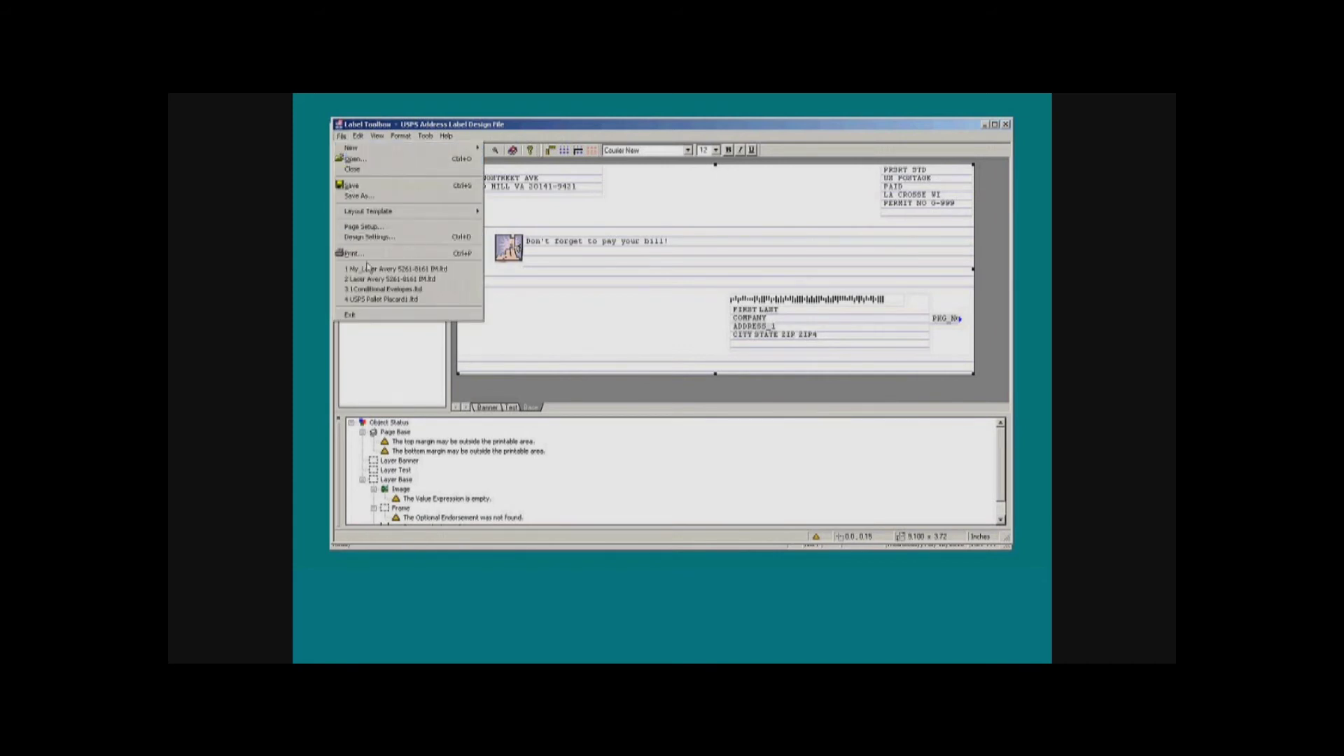
{"action": "left_click", "coordinate": [376, 289]}
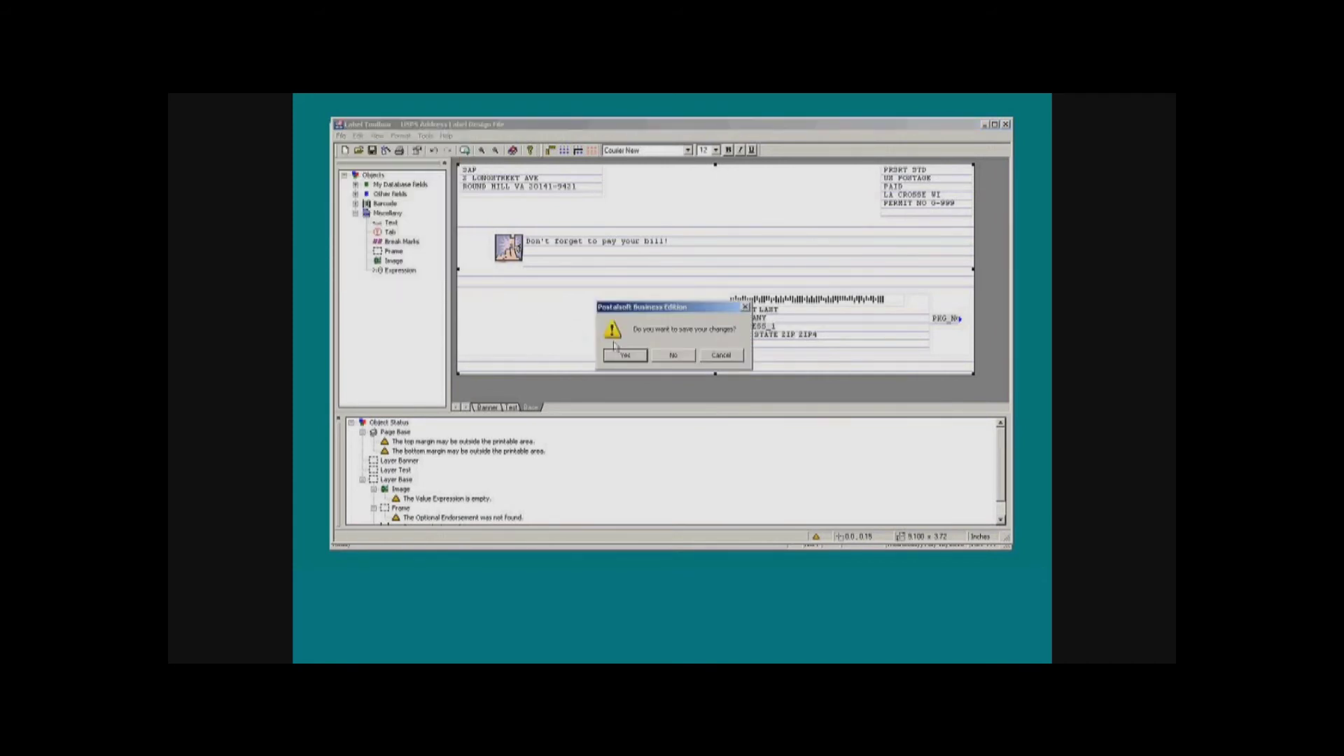
{"action": "left_click", "coordinate": [676, 355]}
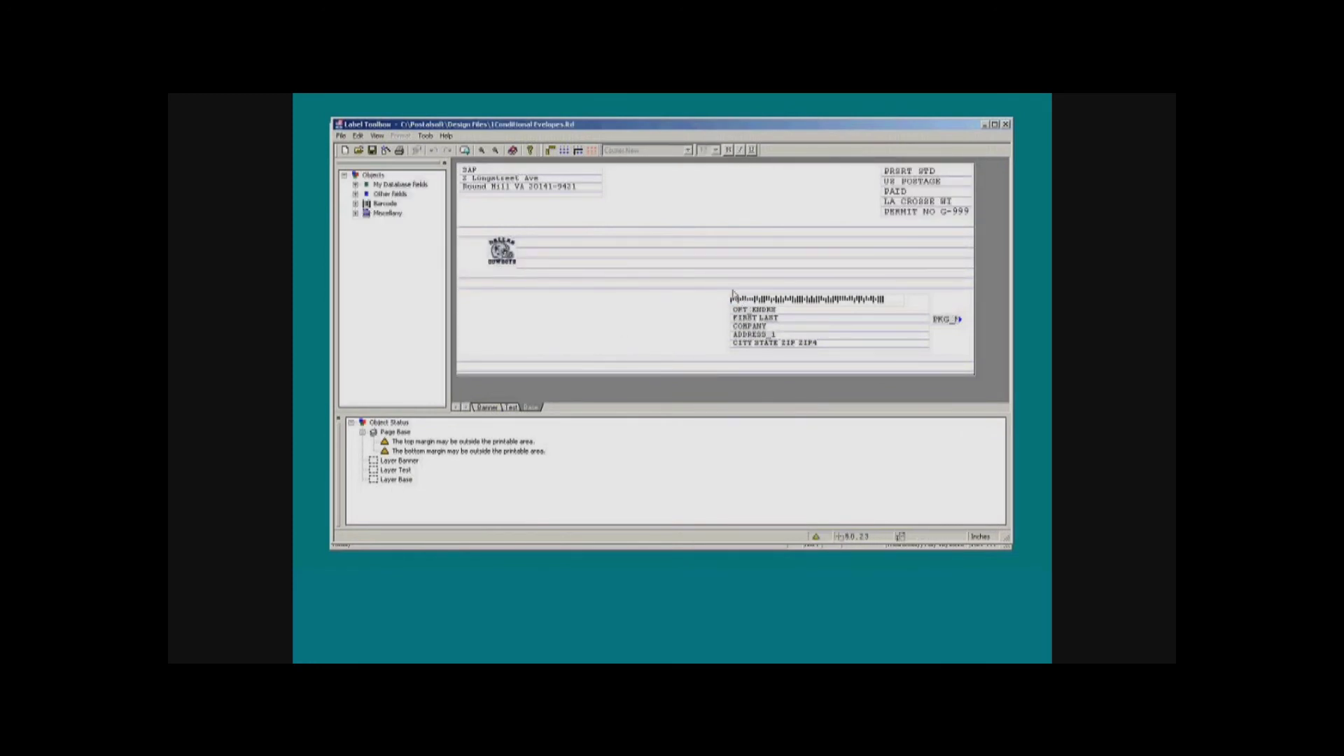
- Examine the logo image object's value expression and the syntax of its STATE filter, leaving the filter unchanged
{"action": "left_click", "coordinate": [509, 252]}
{"action": "double_click", "coordinate": [509, 252]}
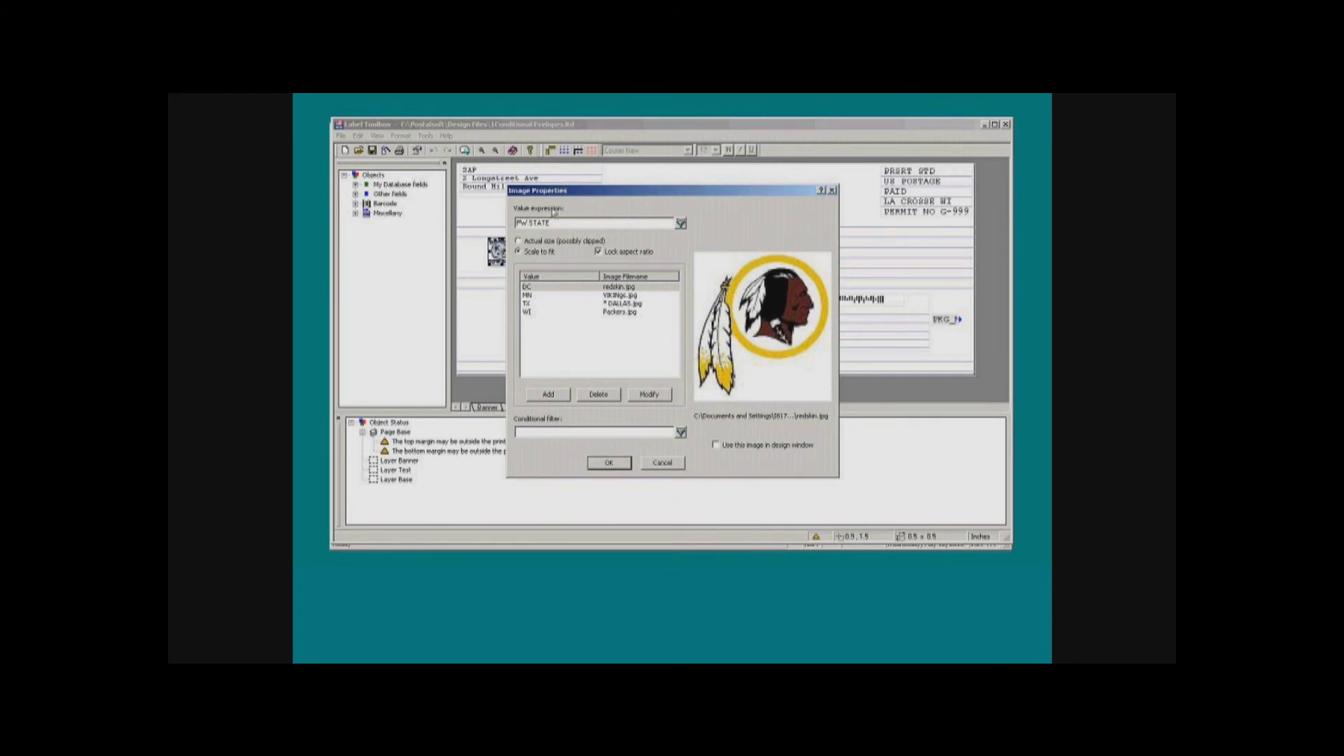
{"action": "left_click", "coordinate": [681, 223]}
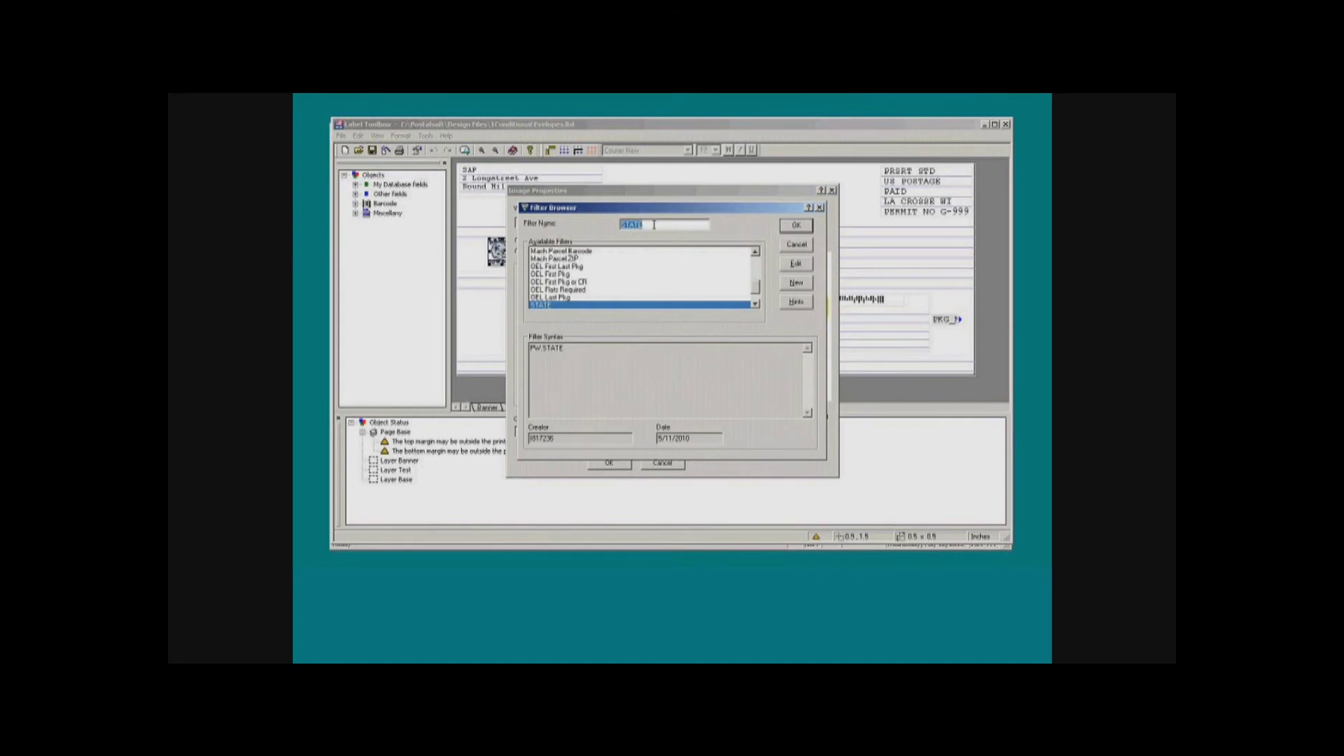
{"action": "left_click", "coordinate": [796, 264]}
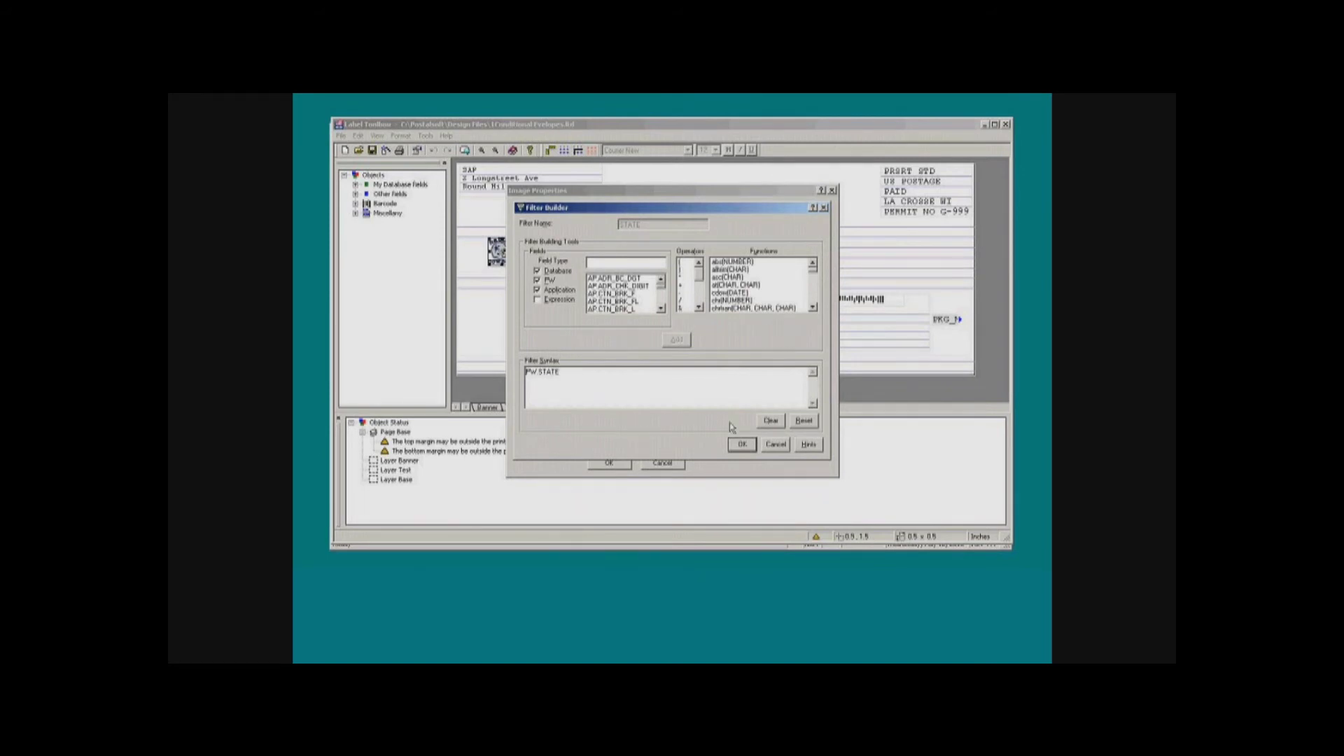
{"action": "left_click", "coordinate": [776, 444]}
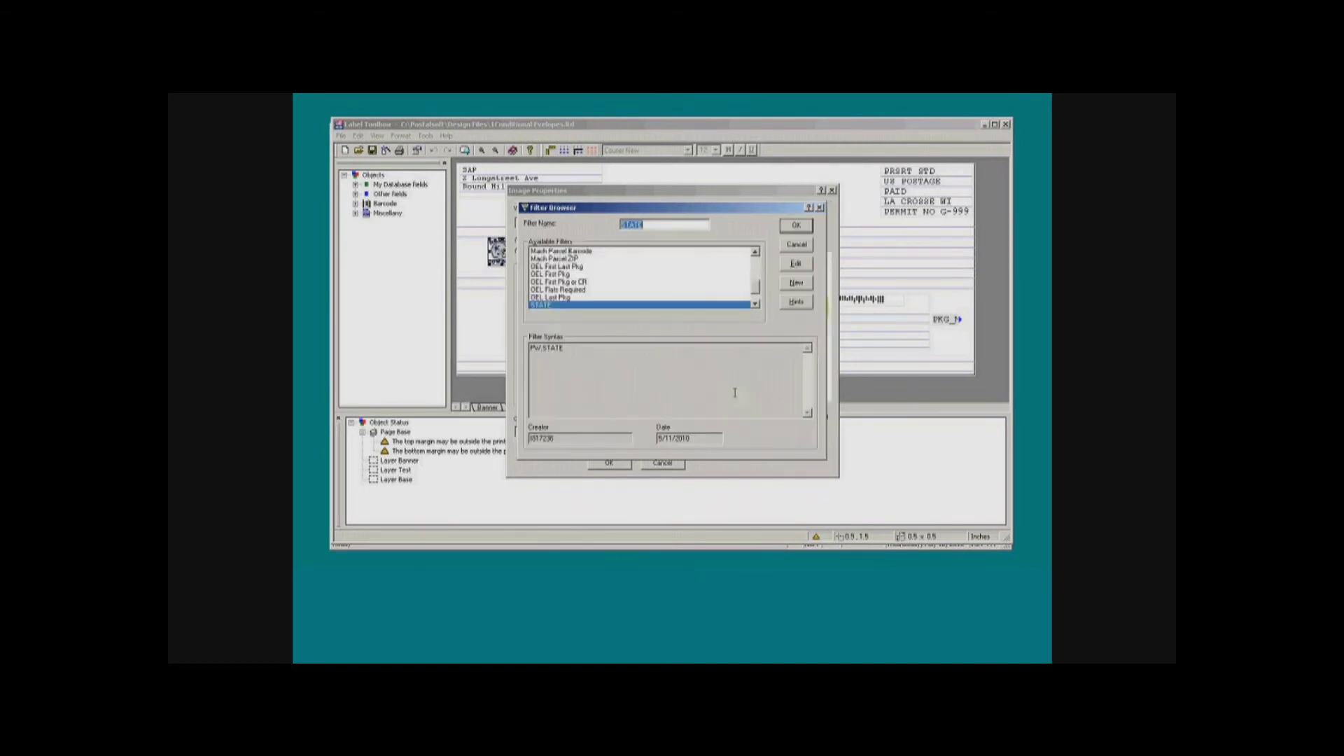
{"action": "left_click", "coordinate": [796, 224]}
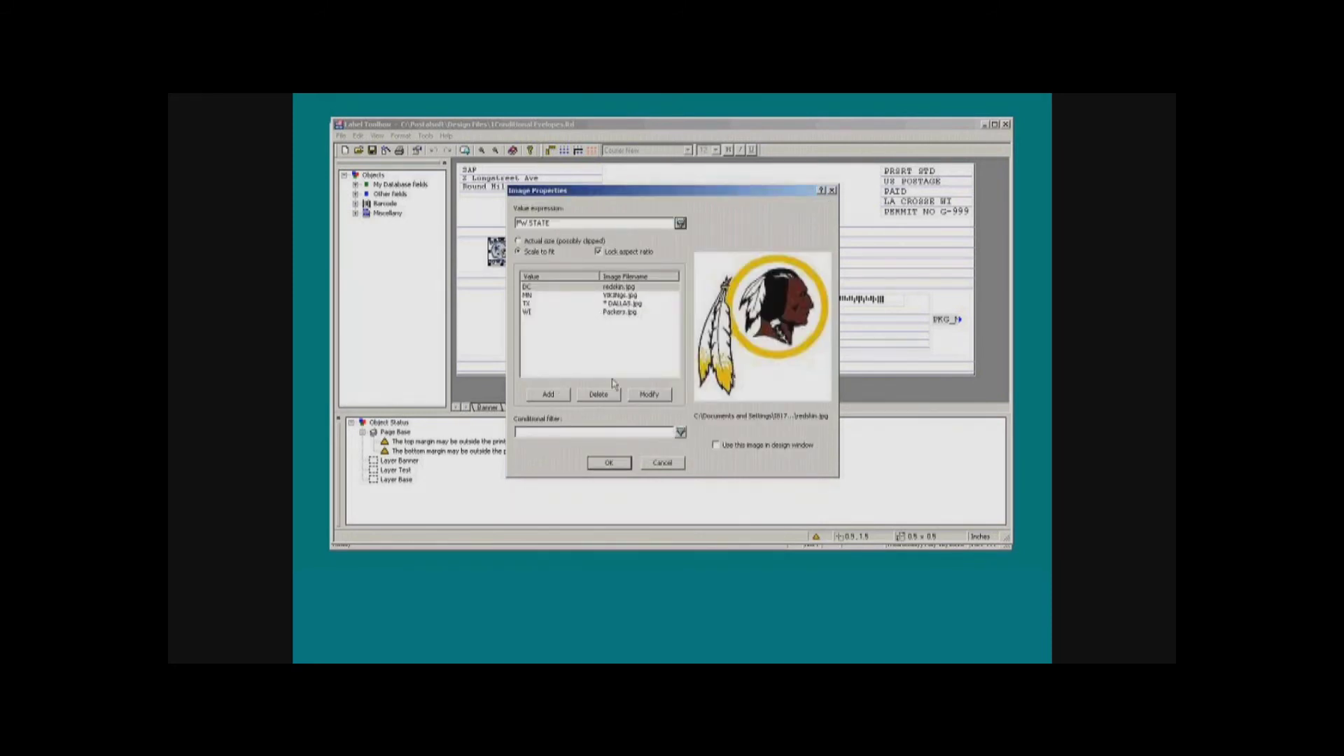
- Review which image file is assigned to the DC, MN, TX and WI values, and leave the image properties unchanged
{"action": "left_click", "coordinate": [650, 396]}
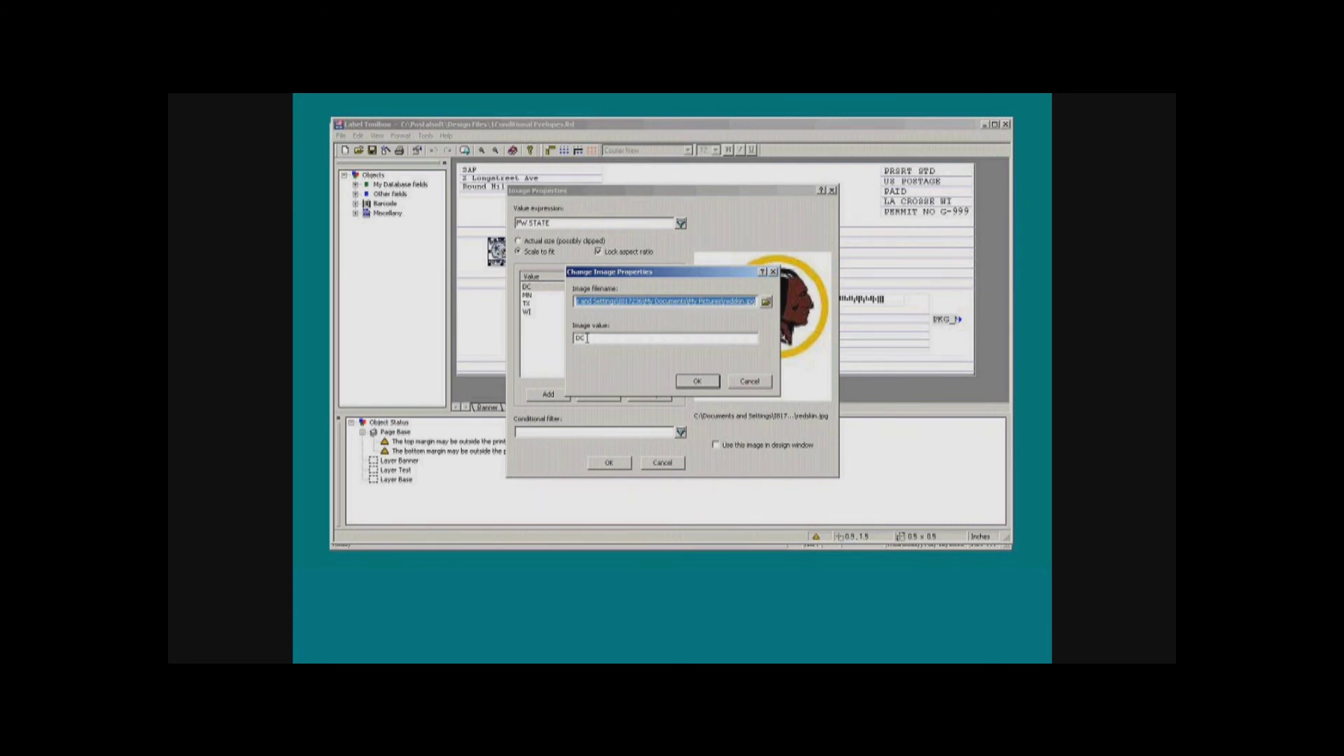
{"action": "left_click", "coordinate": [761, 384]}
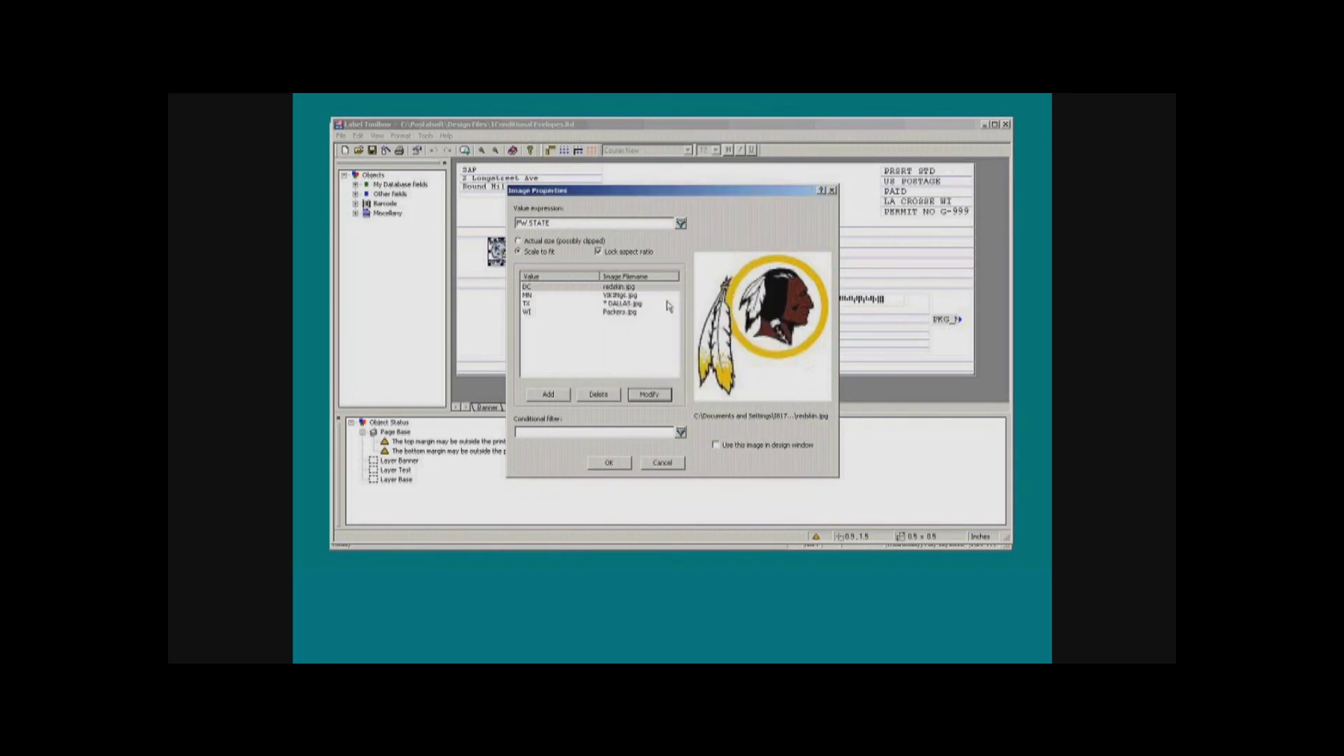
{"action": "left_click", "coordinate": [625, 295]}
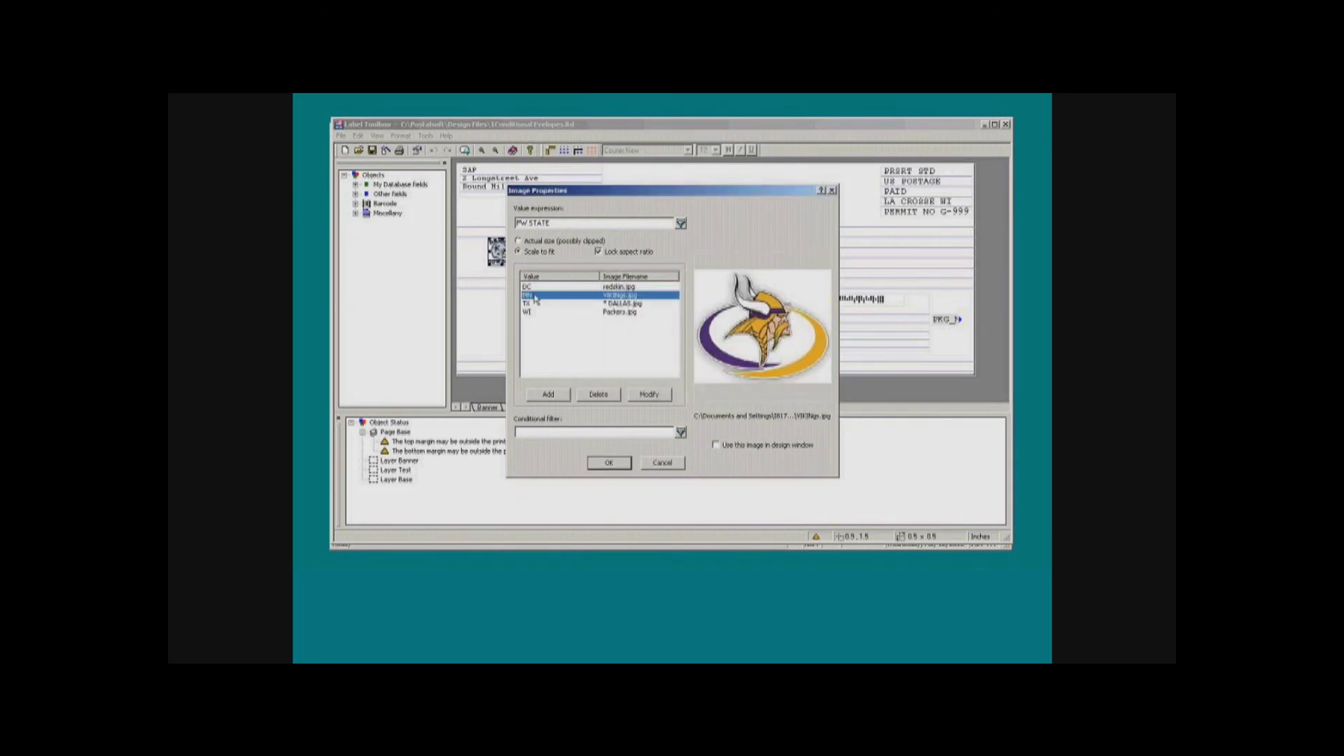
{"action": "left_click", "coordinate": [616, 303]}
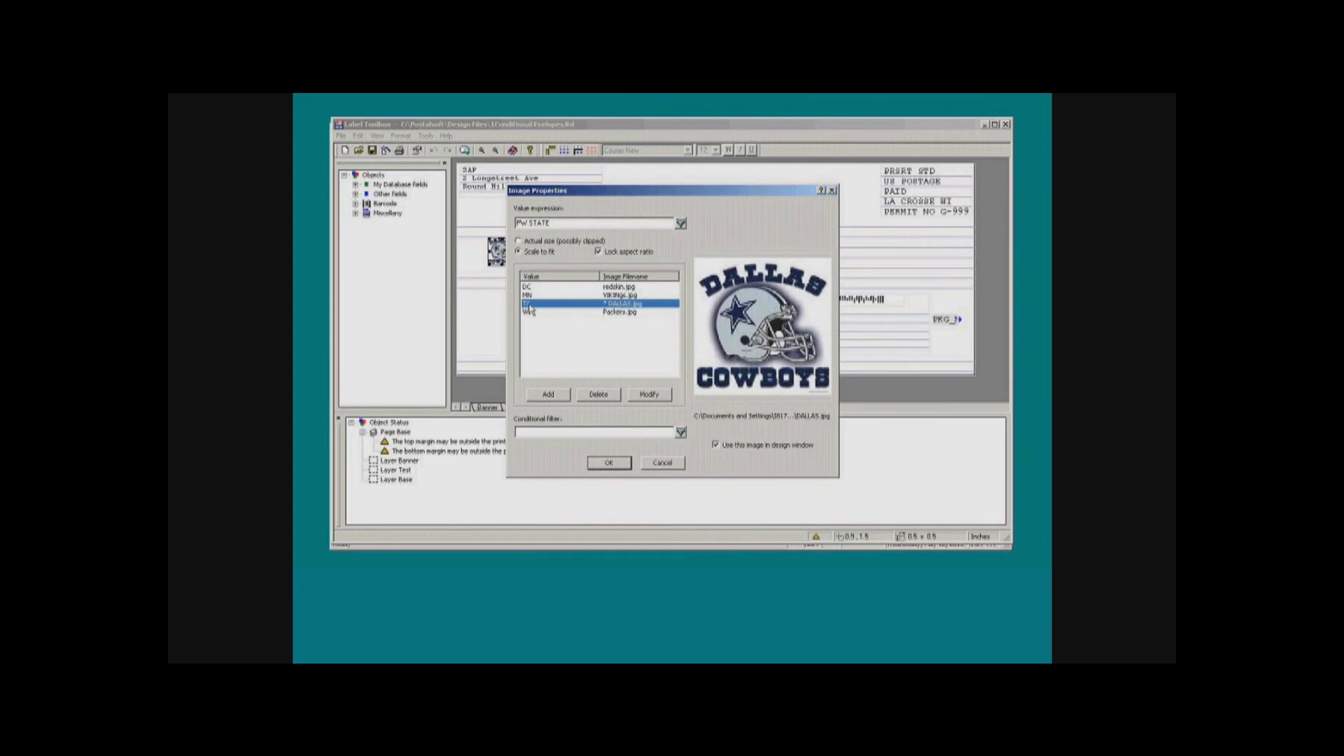
{"action": "left_click", "coordinate": [613, 312]}
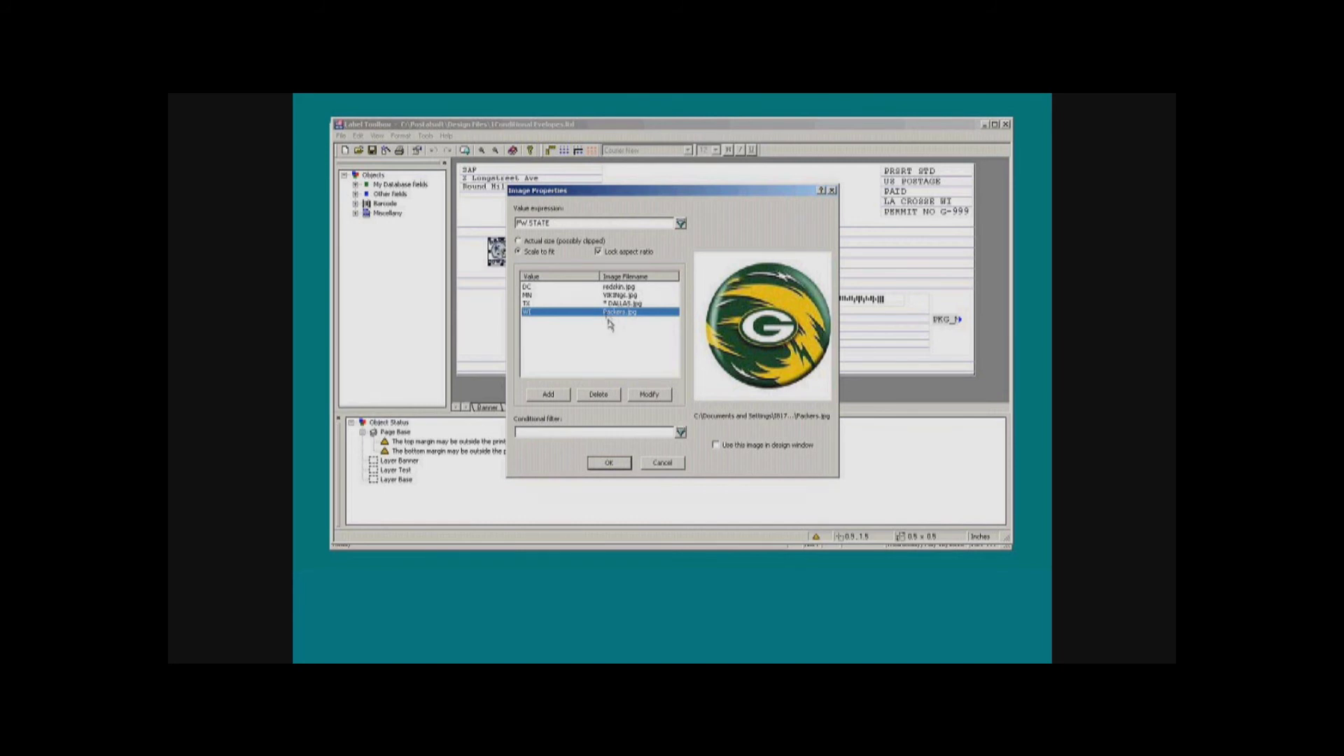
{"action": "left_click", "coordinate": [661, 463]}
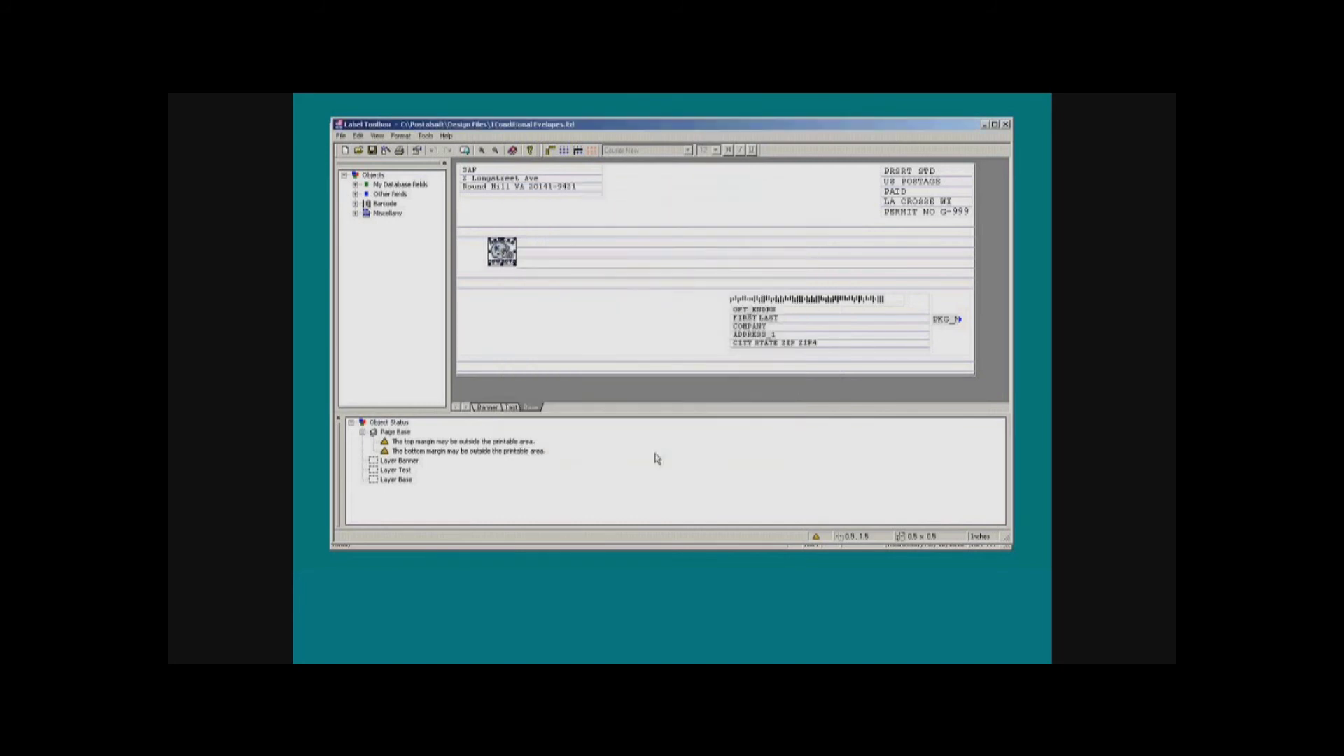
- Preview the conditional envelope with the database records and go to the first label of container 4
{"action": "left_click", "coordinate": [464, 151]}
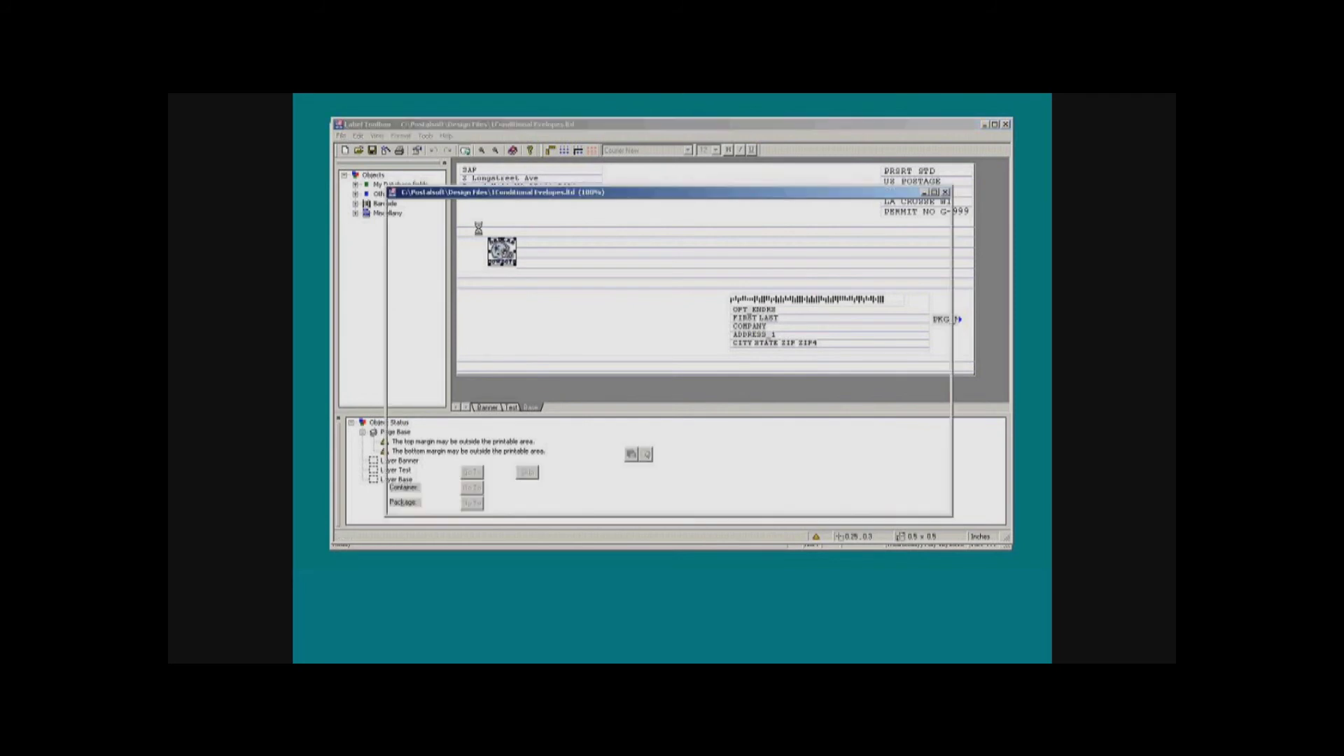
{"action": "left_click", "coordinate": [441, 489]}
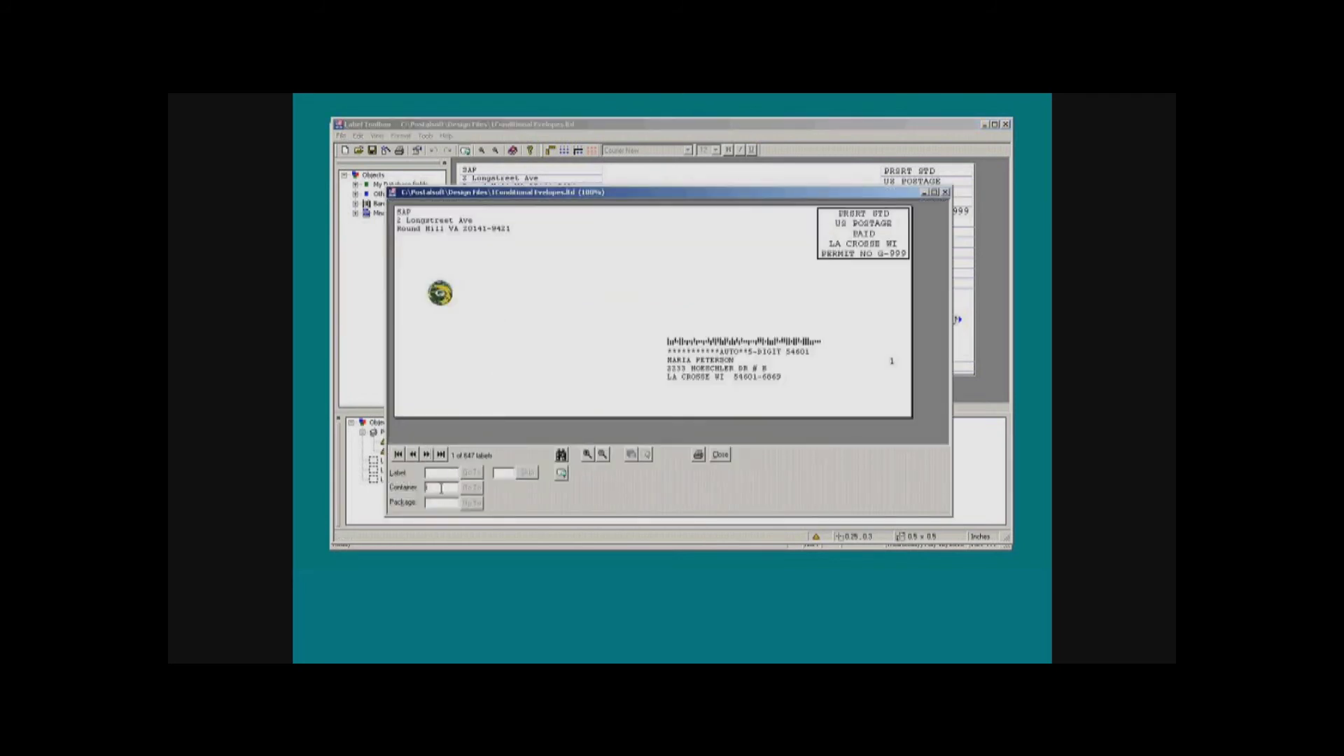
{"action": "left_click", "coordinate": [470, 489]}
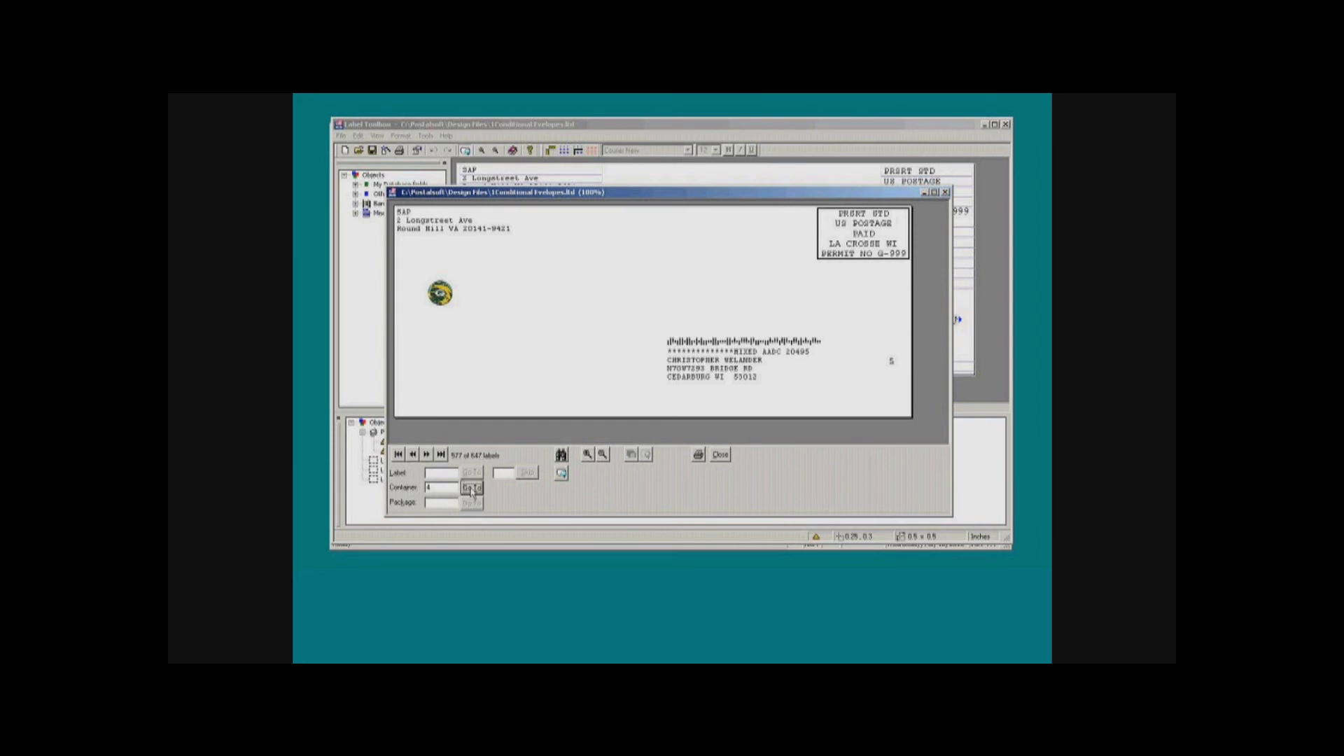
- Step back through the preceding labels to compare the images printed for TX, MN, WI and DC addresses, and close the preview
{"action": "left_click", "coordinate": [412, 455]}
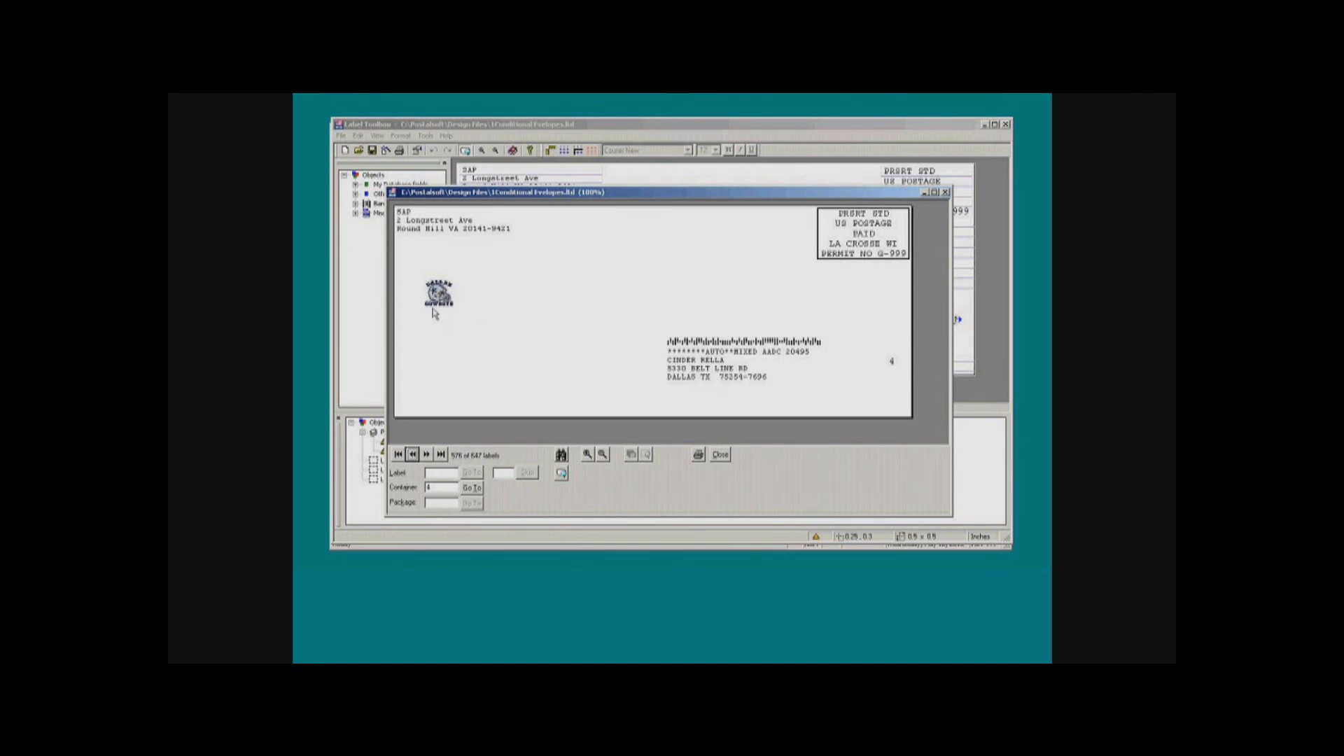
{"action": "left_click", "coordinate": [412, 455]}
{"action": "left_click", "coordinate": [412, 455]}
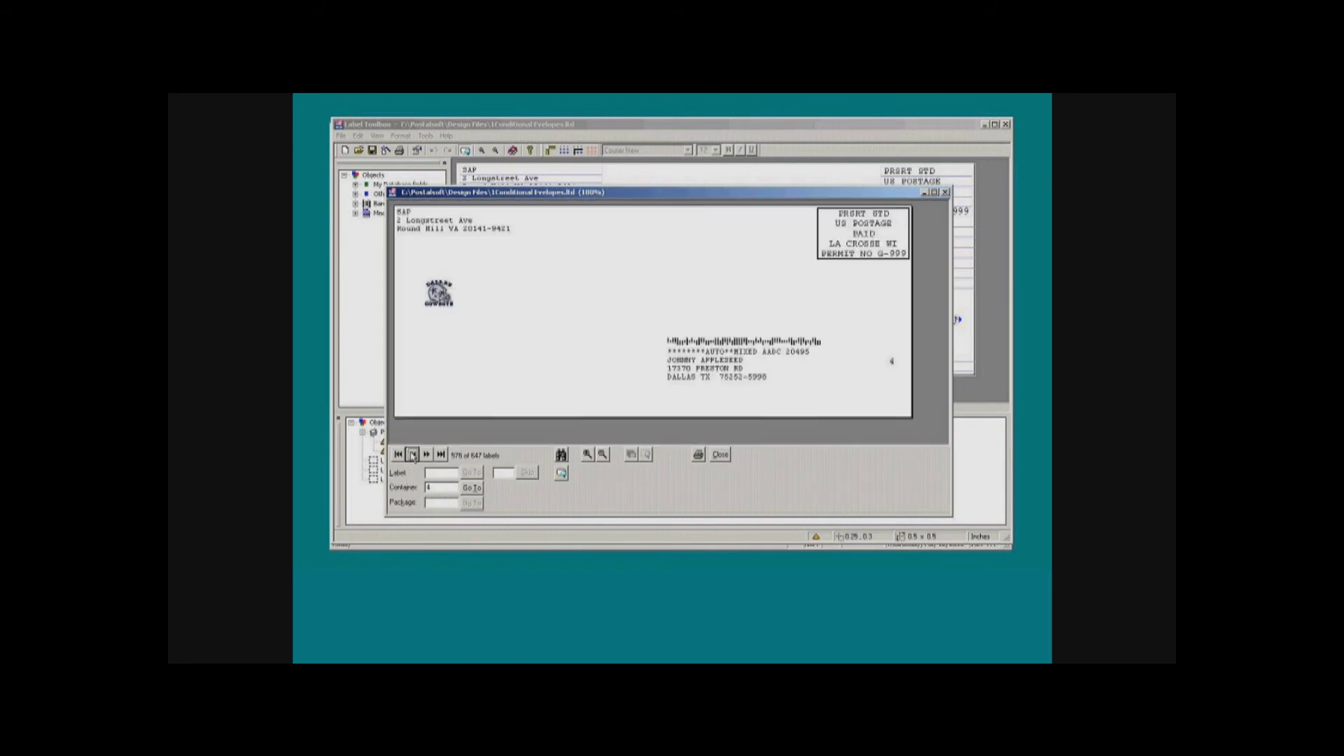
{"action": "left_click", "coordinate": [412, 455]}
{"action": "left_click", "coordinate": [413, 455]}
{"action": "left_click", "coordinate": [413, 455]}
{"action": "left_click", "coordinate": [413, 455]}
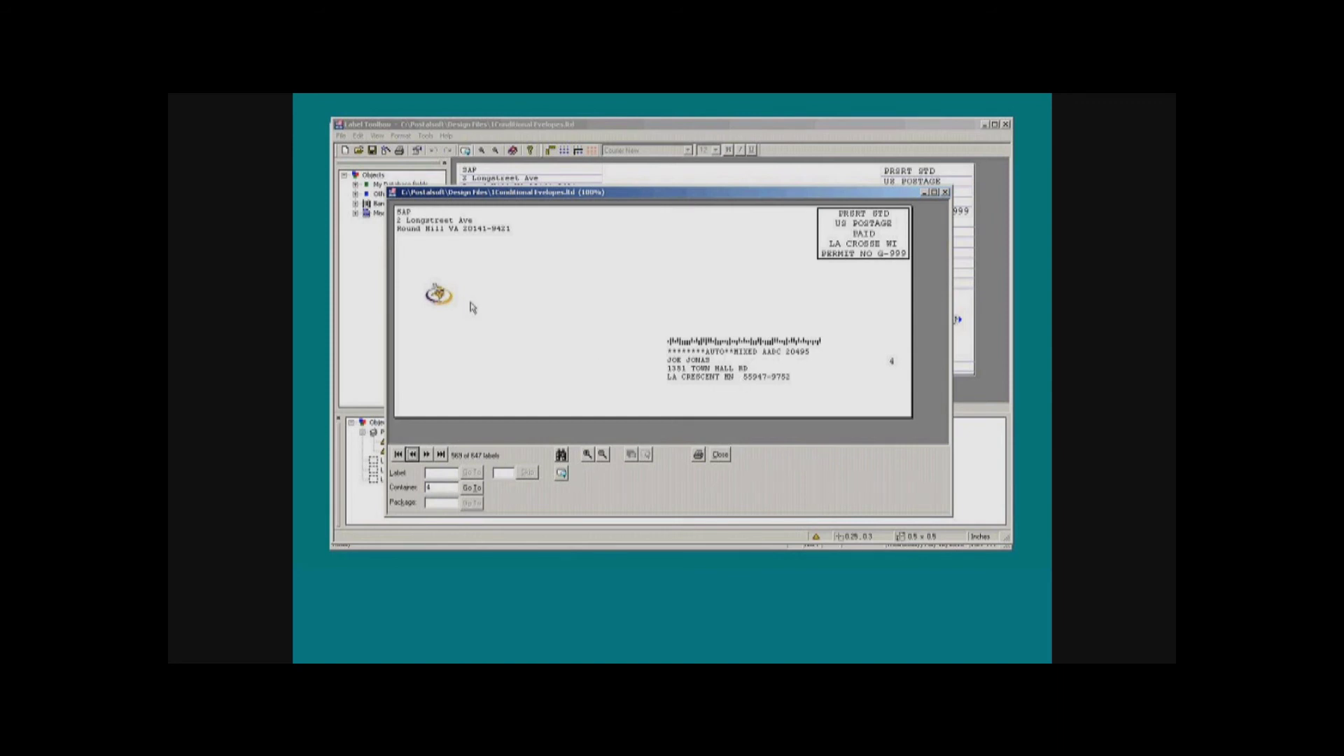
{"action": "left_click", "coordinate": [413, 454]}
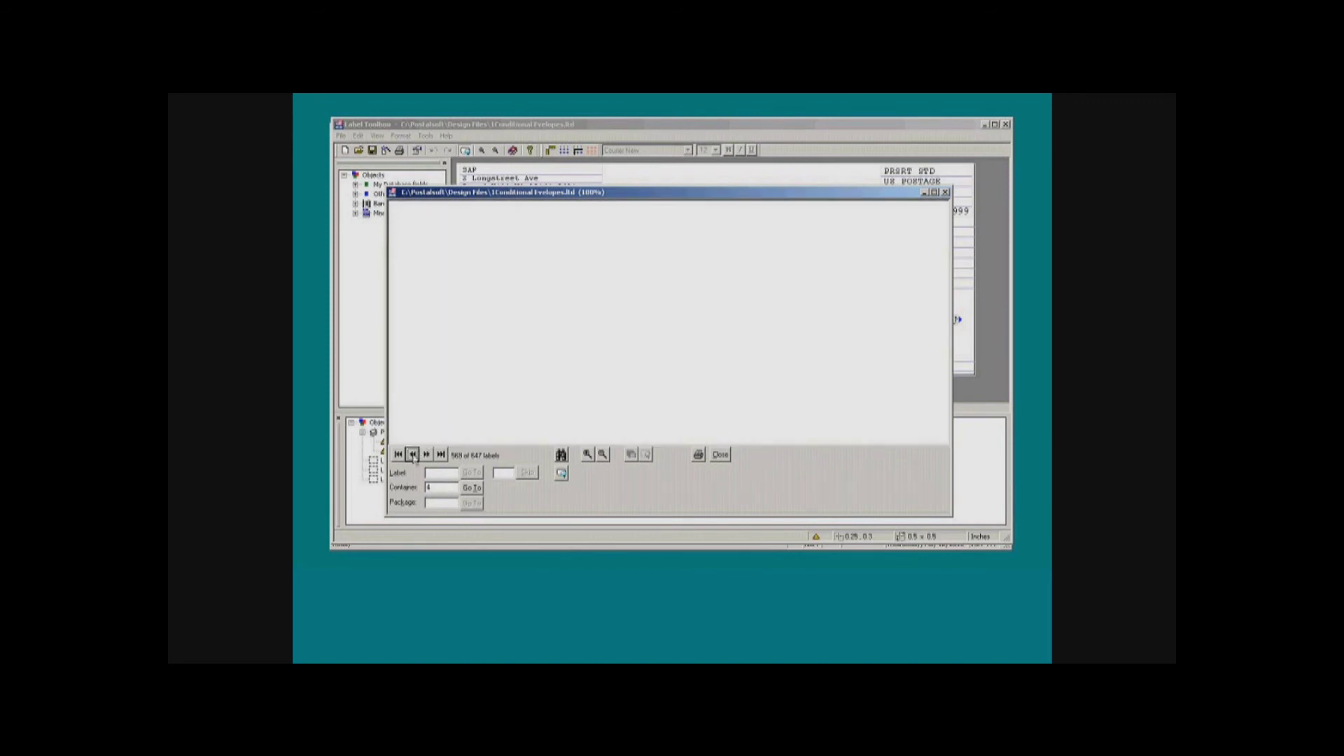
{"action": "left_click", "coordinate": [414, 455]}
{"action": "left_click", "coordinate": [414, 454]}
{"action": "left_click", "coordinate": [414, 455]}
{"action": "left_click", "coordinate": [414, 454]}
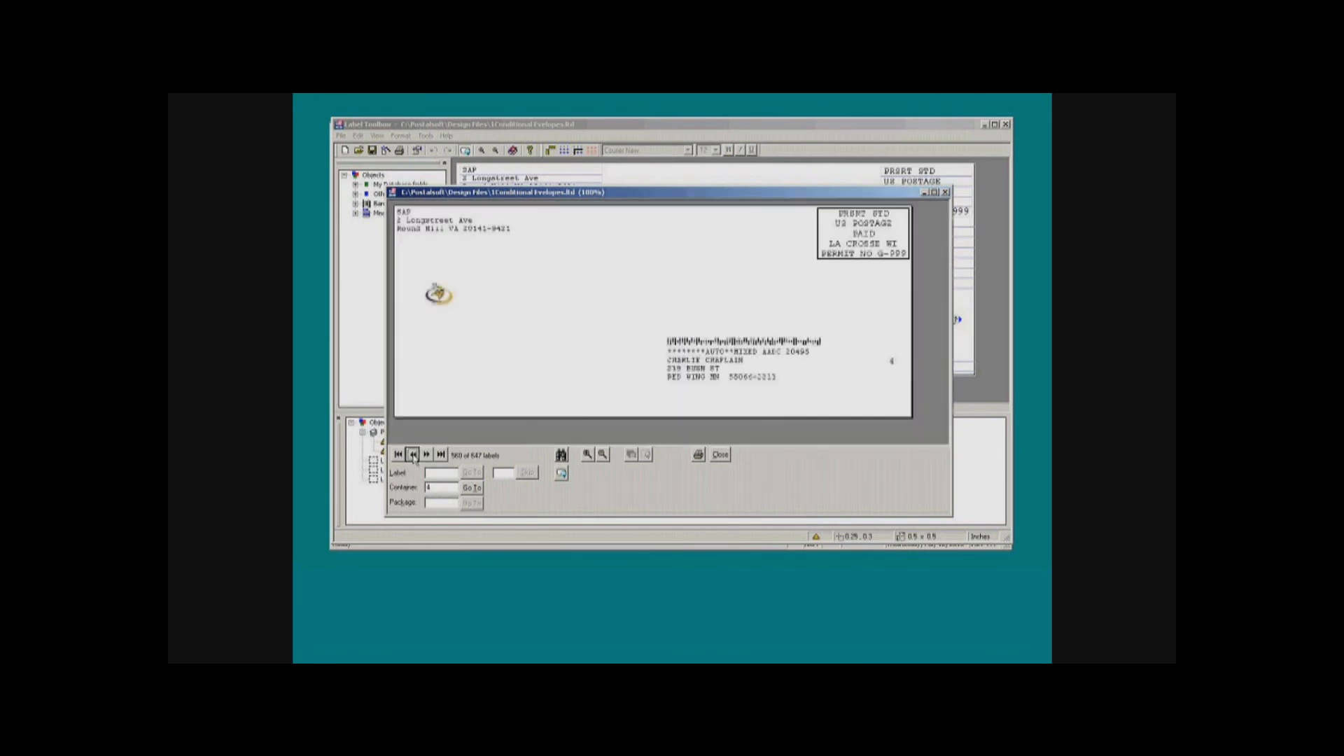
{"action": "left_click", "coordinate": [413, 454]}
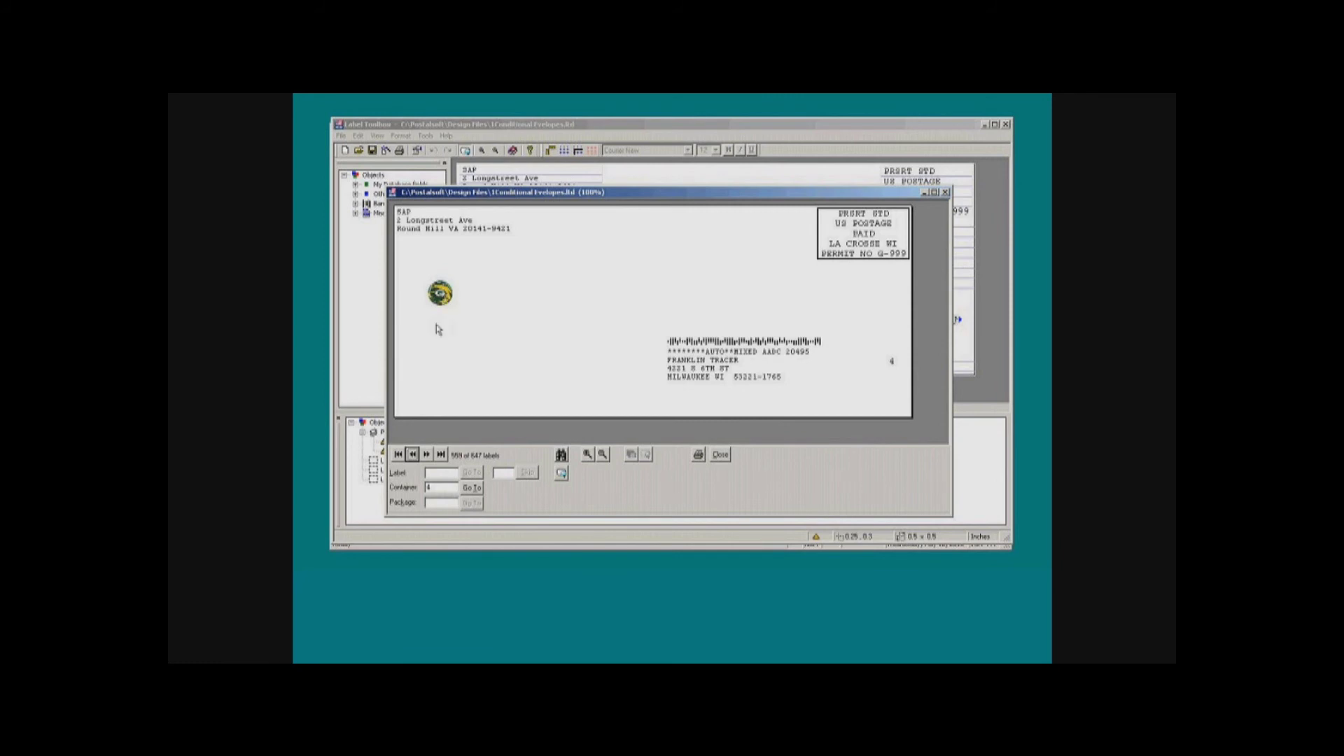
{"action": "left_click", "coordinate": [414, 454]}
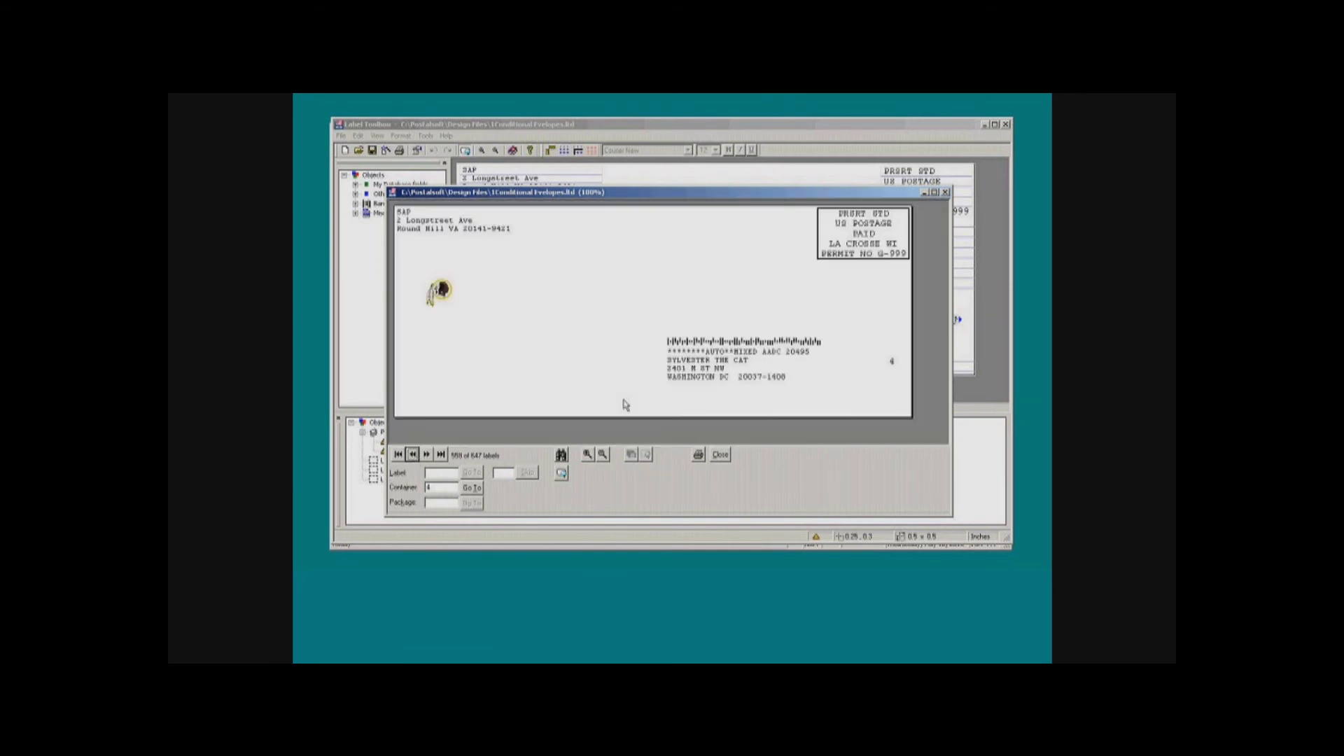
{"action": "left_click", "coordinate": [414, 454]}
{"action": "left_click", "coordinate": [413, 455]}
{"action": "left_click", "coordinate": [414, 454]}
{"action": "left_click", "coordinate": [414, 454]}
{"action": "left_click", "coordinate": [413, 454]}
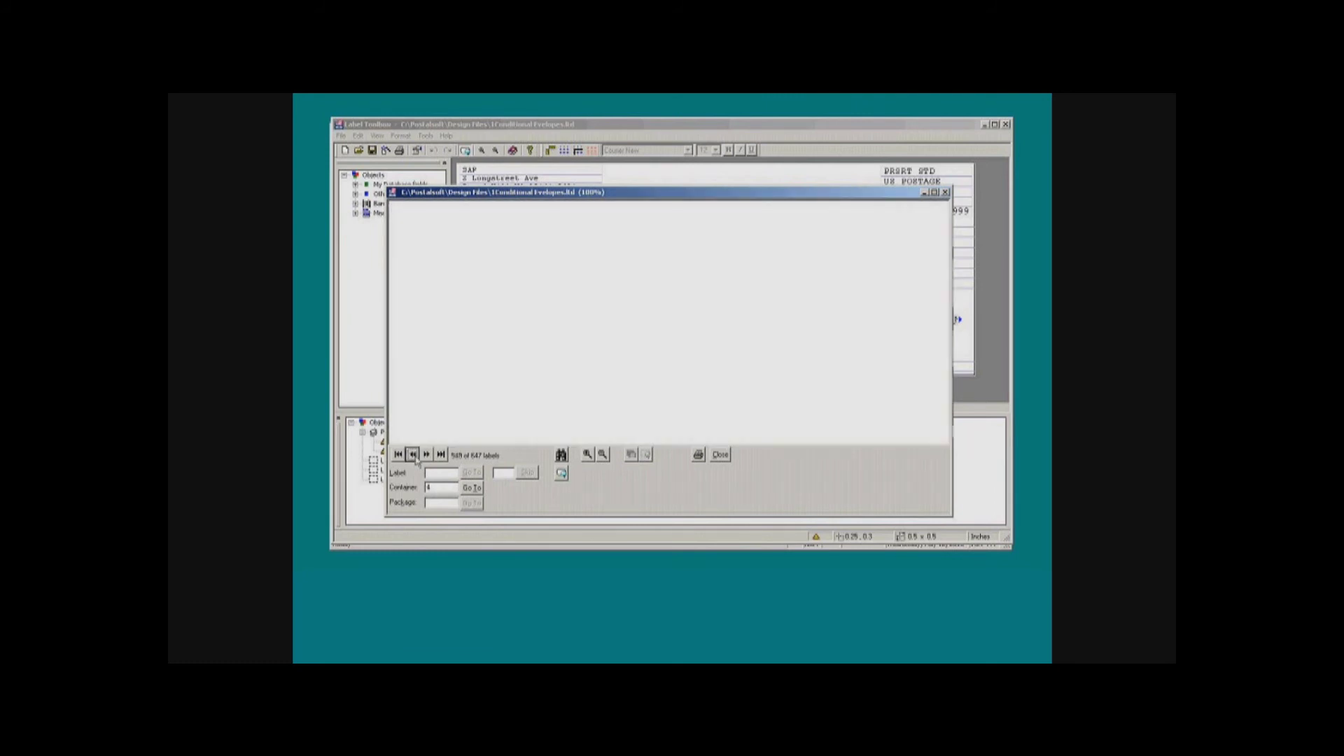
{"action": "left_click", "coordinate": [414, 455]}
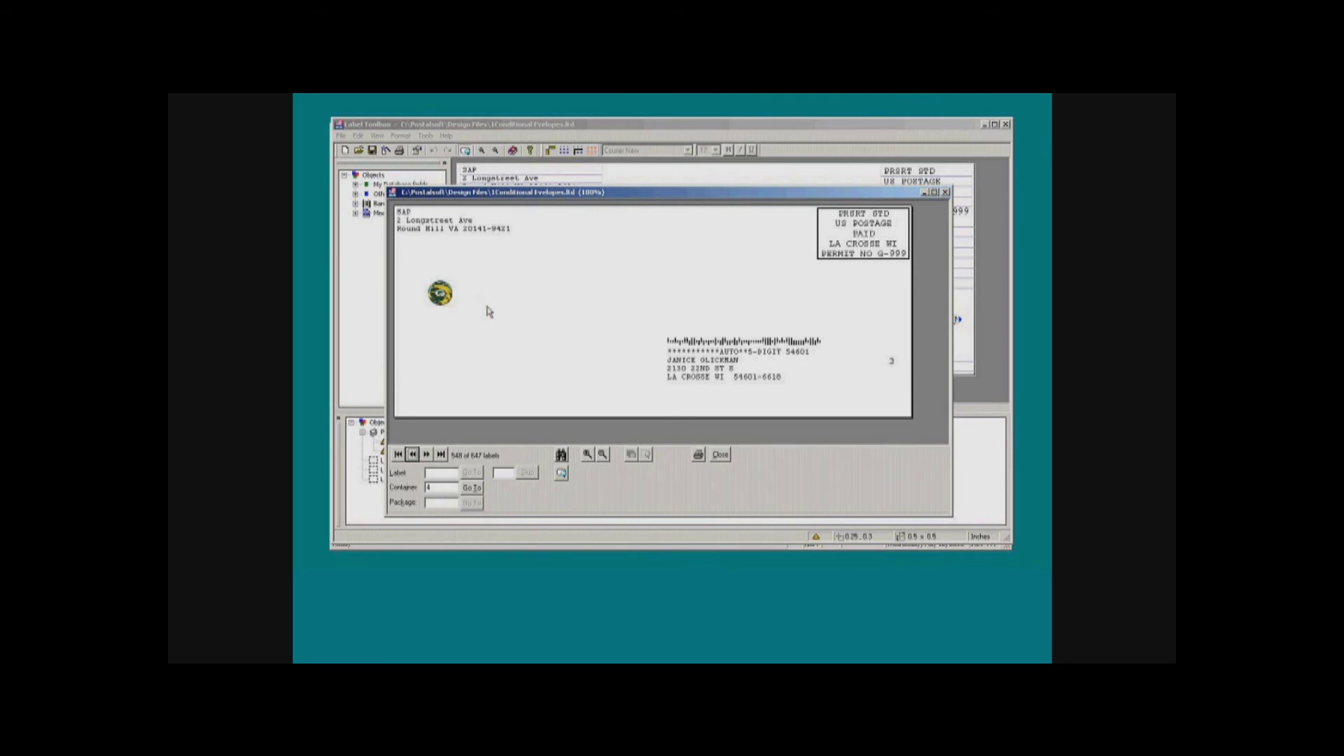
{"action": "left_click", "coordinate": [722, 455]}
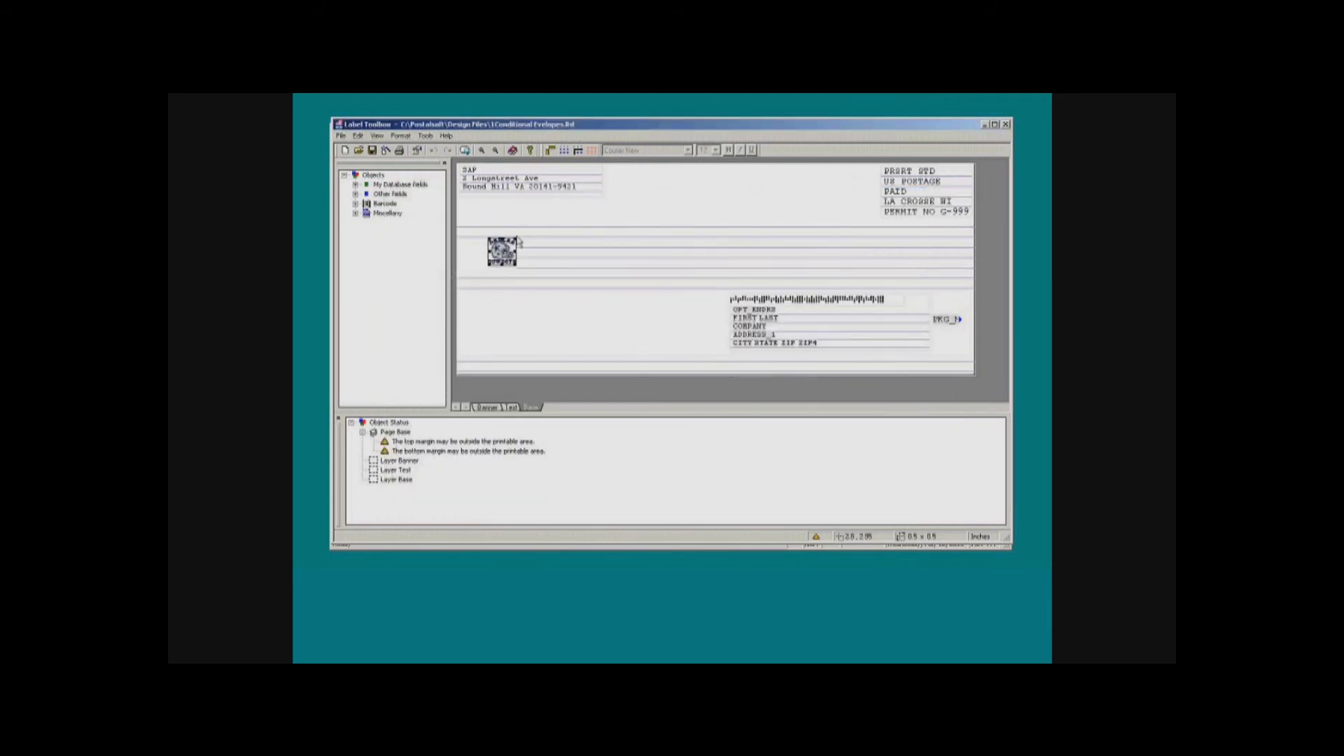
- Exit Label Toolbox and leave the address label design selection without choosing another design, returning to the Printing Dashboard
{"action": "left_click", "coordinate": [341, 136]}
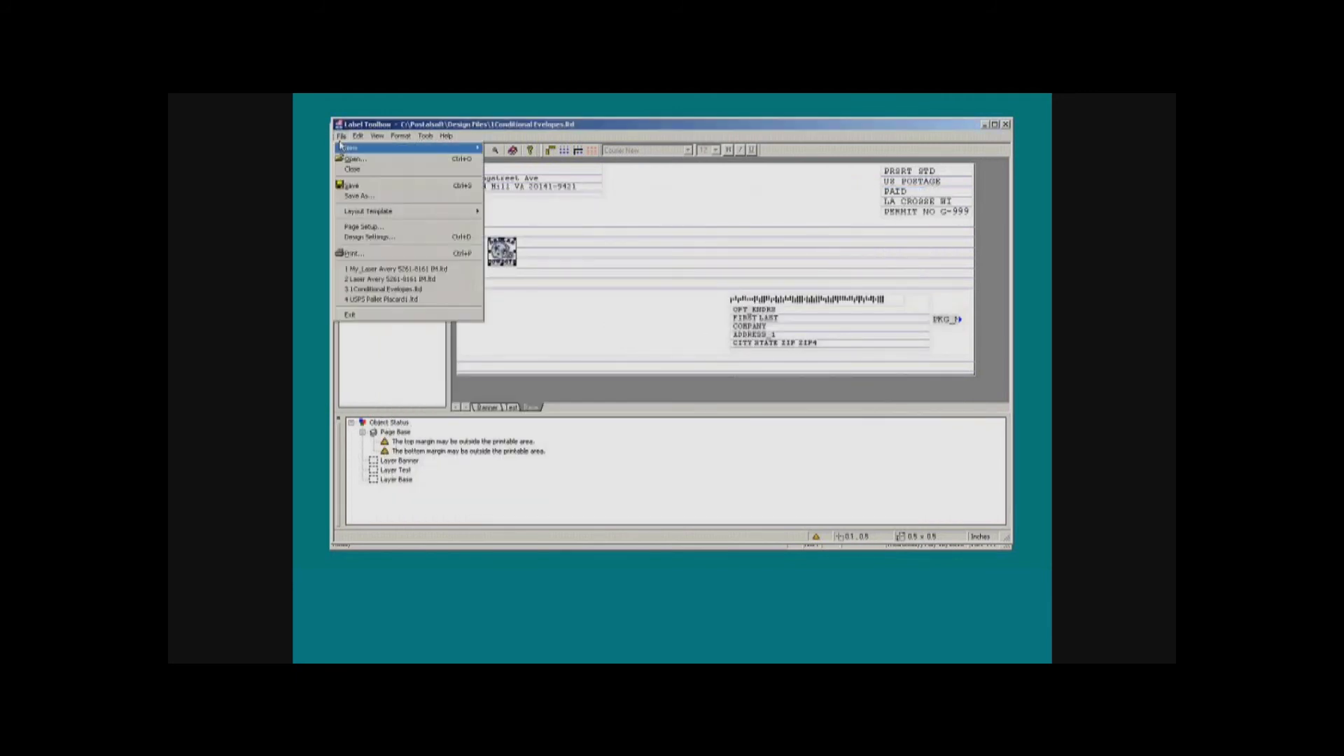
{"action": "left_click", "coordinate": [363, 316]}
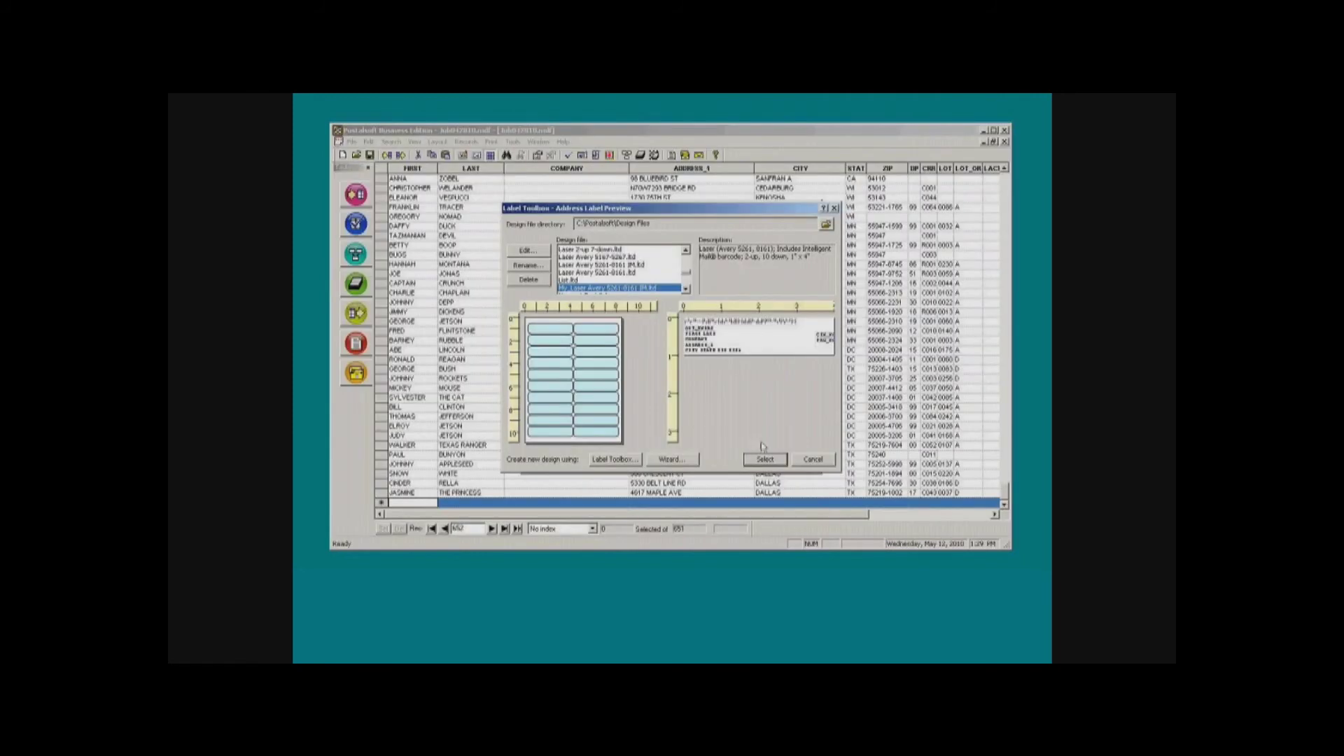
{"action": "left_click", "coordinate": [814, 460]}
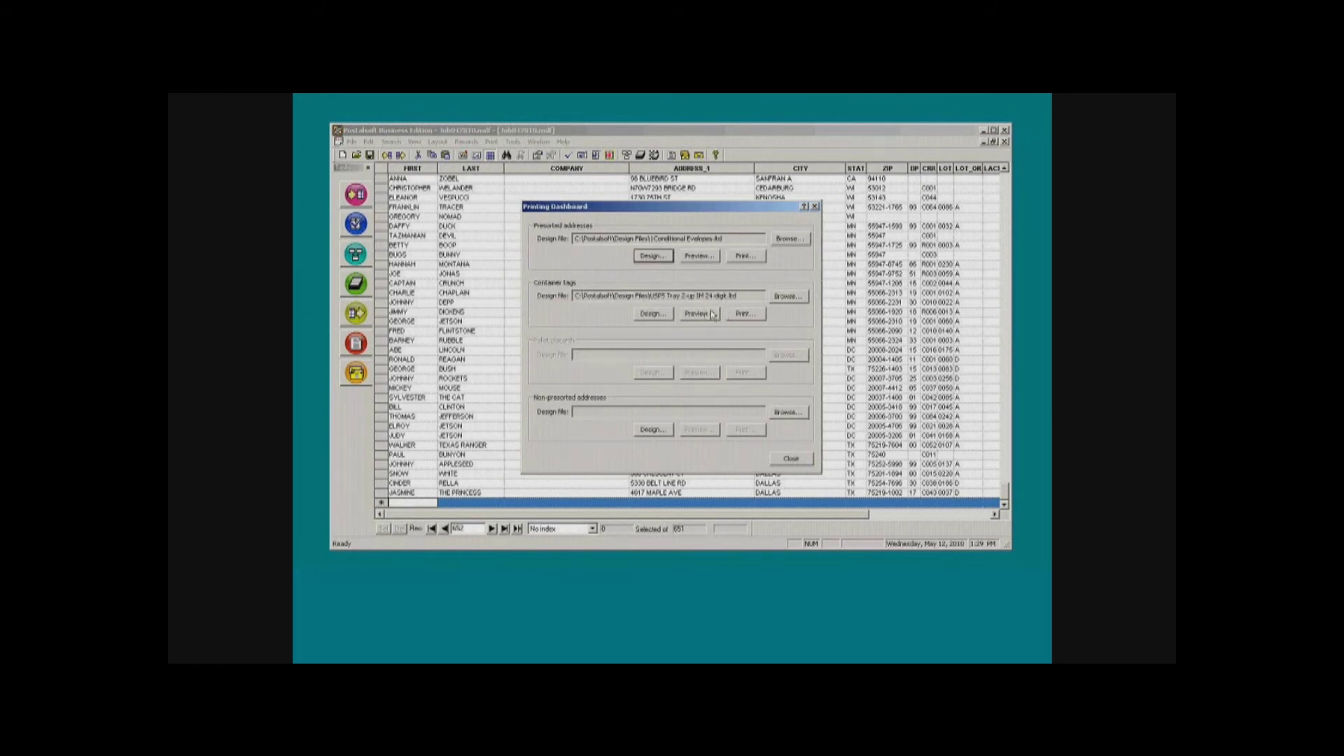
- Open the container tag designs and compare the 2-up and 4-up USPS Tray layouts in their IM 24-digit and IM versions
{"action": "left_click", "coordinate": [663, 314]}
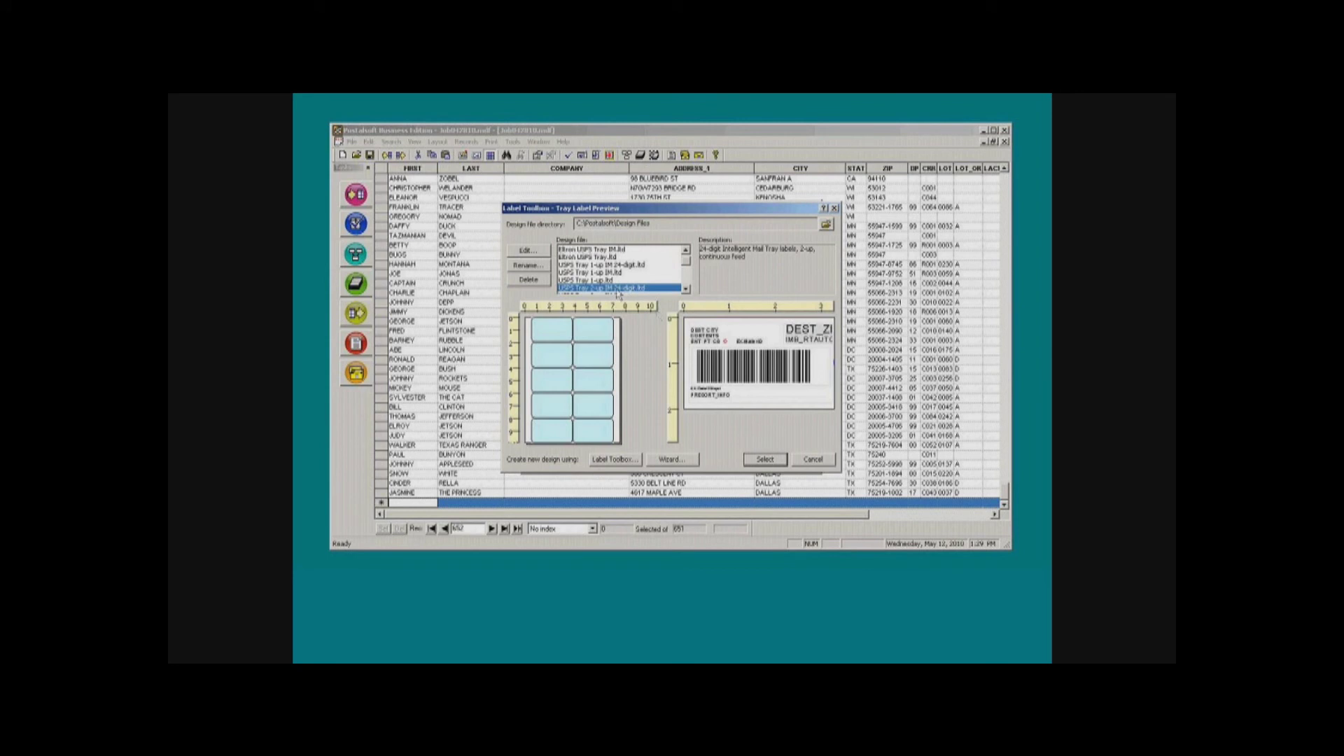
{"action": "left_click", "coordinate": [815, 462]}
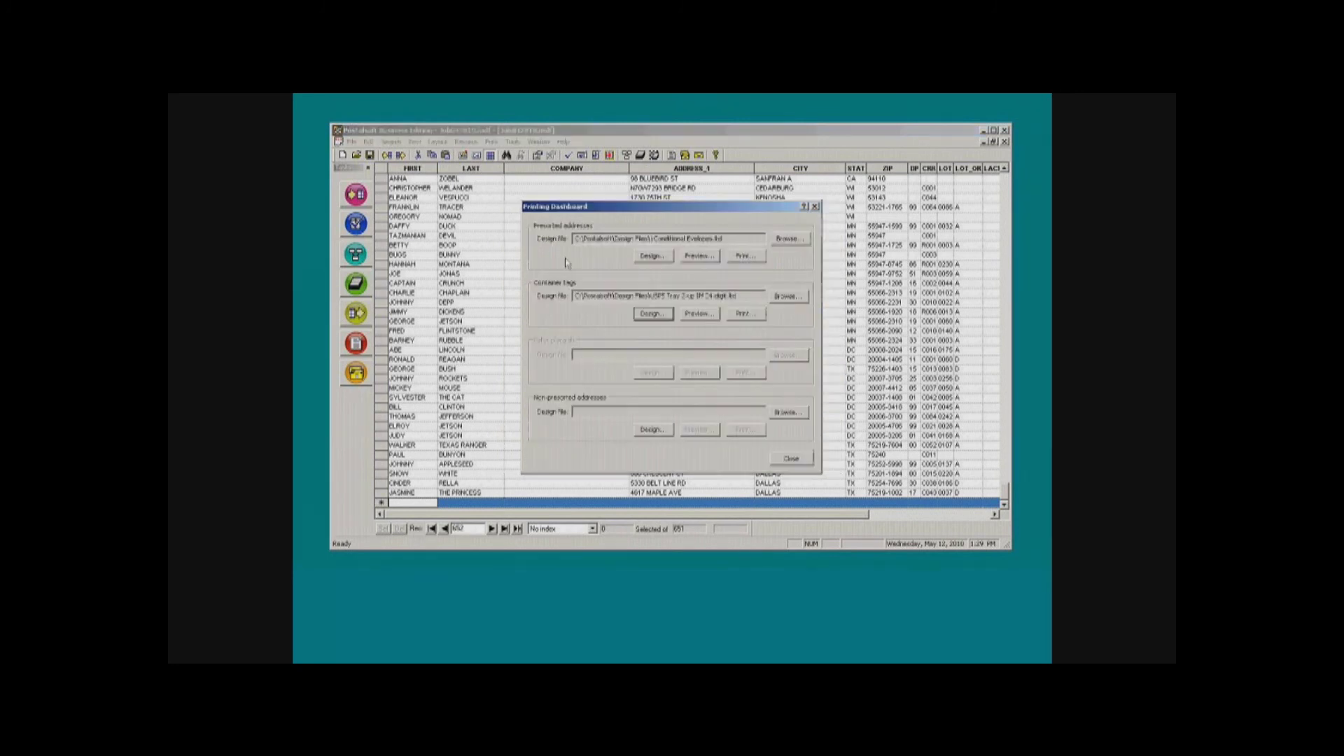
{"action": "left_click", "coordinate": [663, 314]}
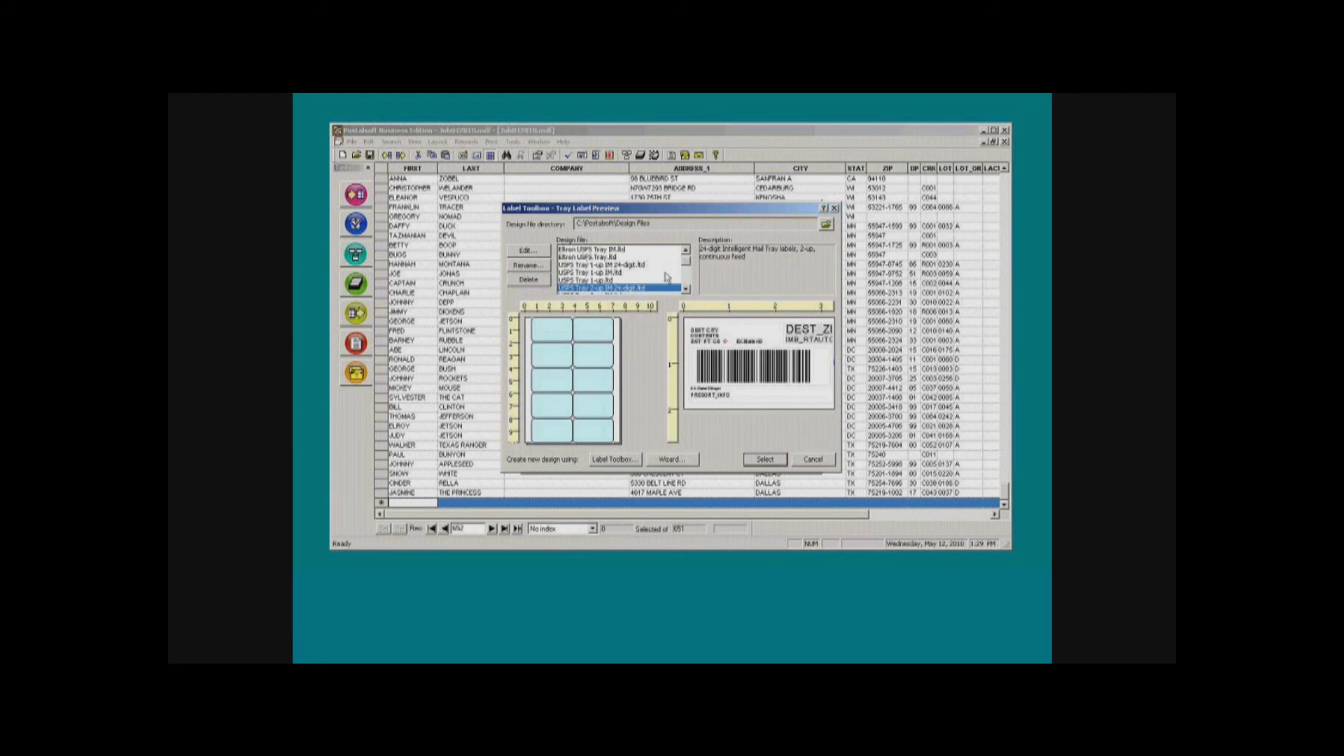
{"action": "left_click", "coordinate": [686, 282]}
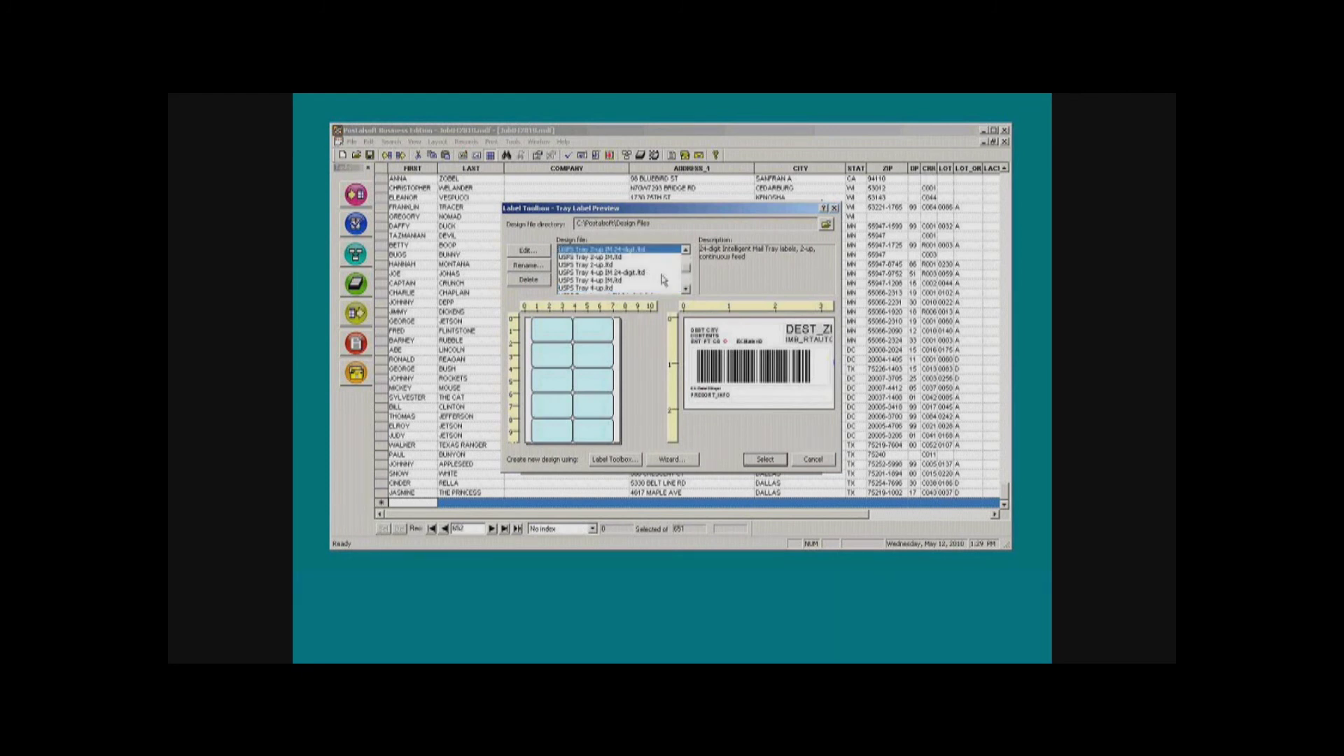
{"action": "left_click", "coordinate": [611, 265]}
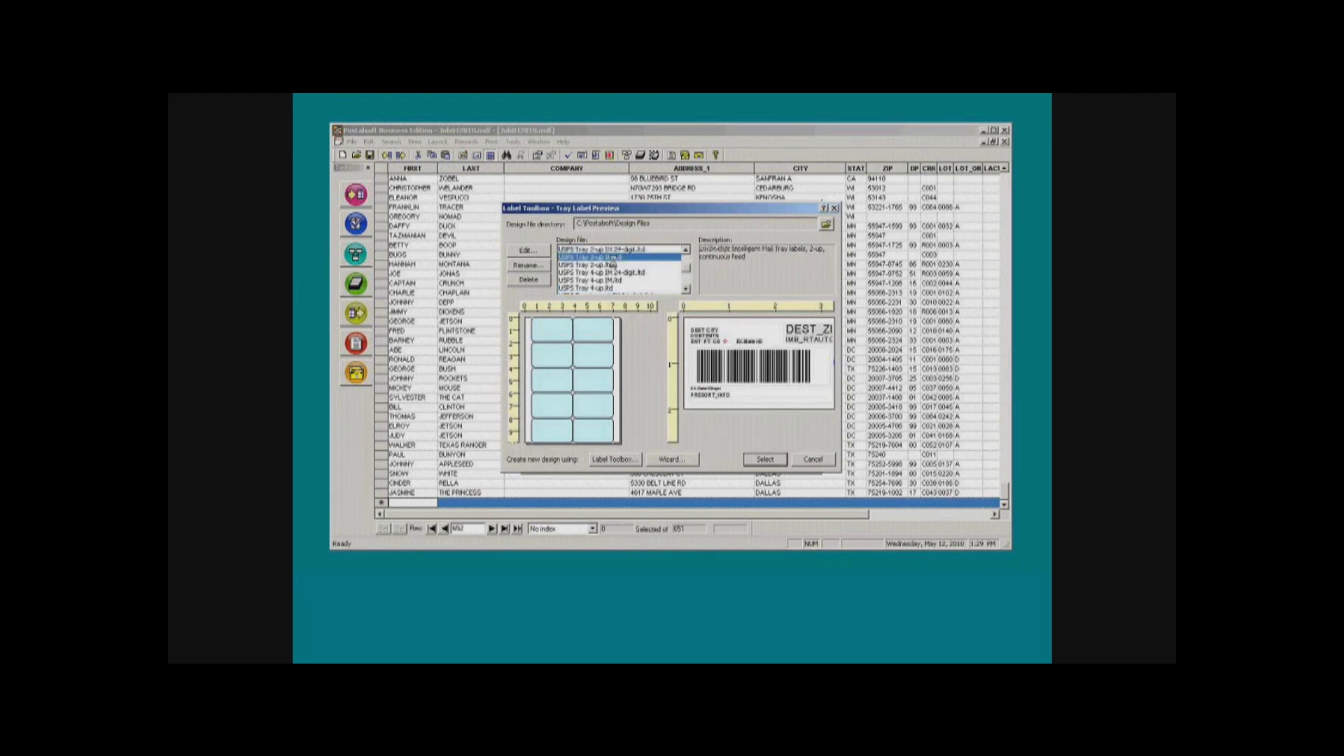
{"action": "left_click", "coordinate": [624, 273]}
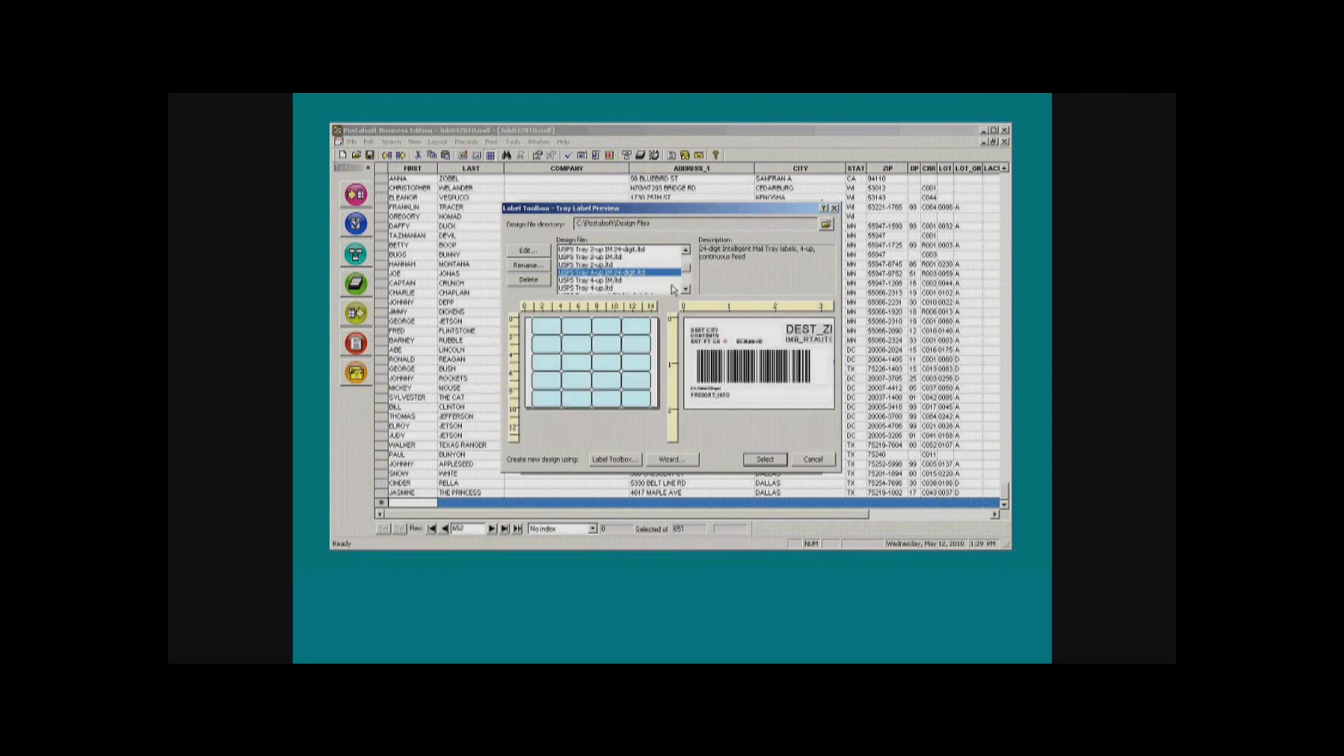
{"action": "left_click", "coordinate": [604, 258]}
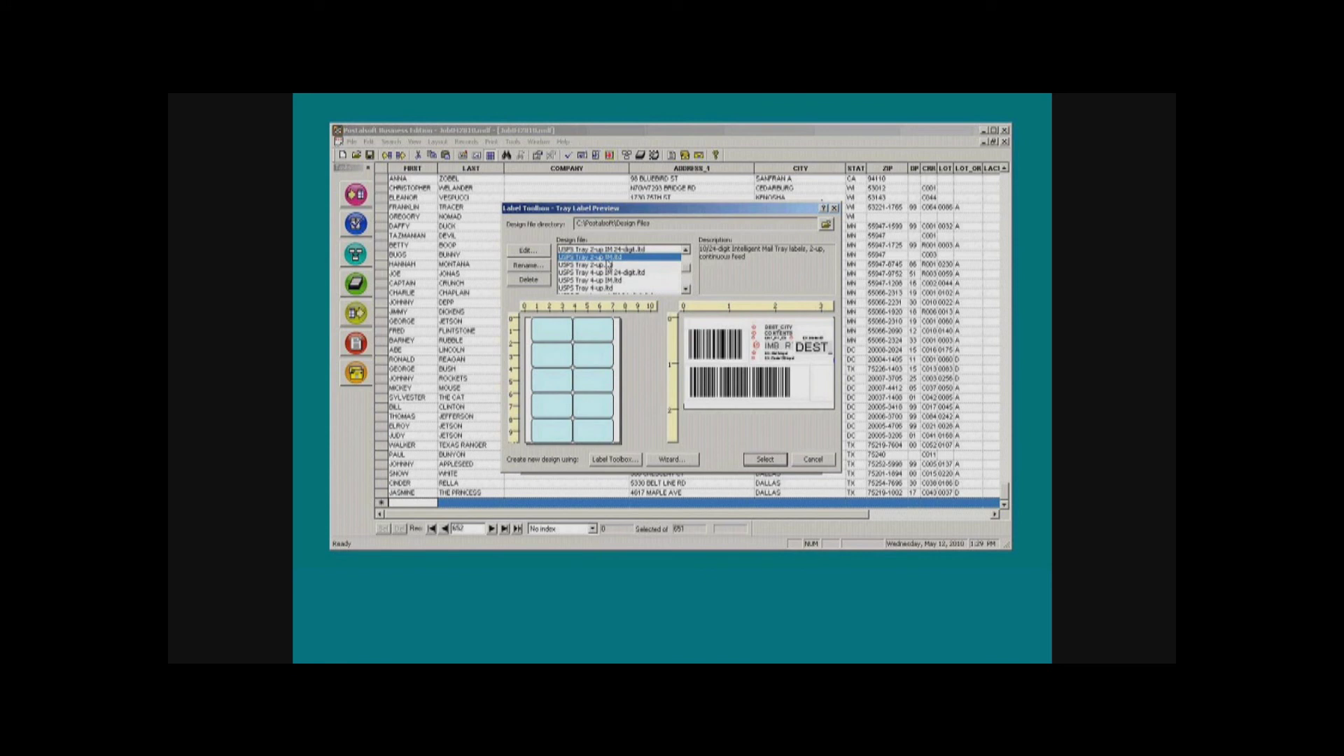
{"action": "left_click", "coordinate": [609, 281]}
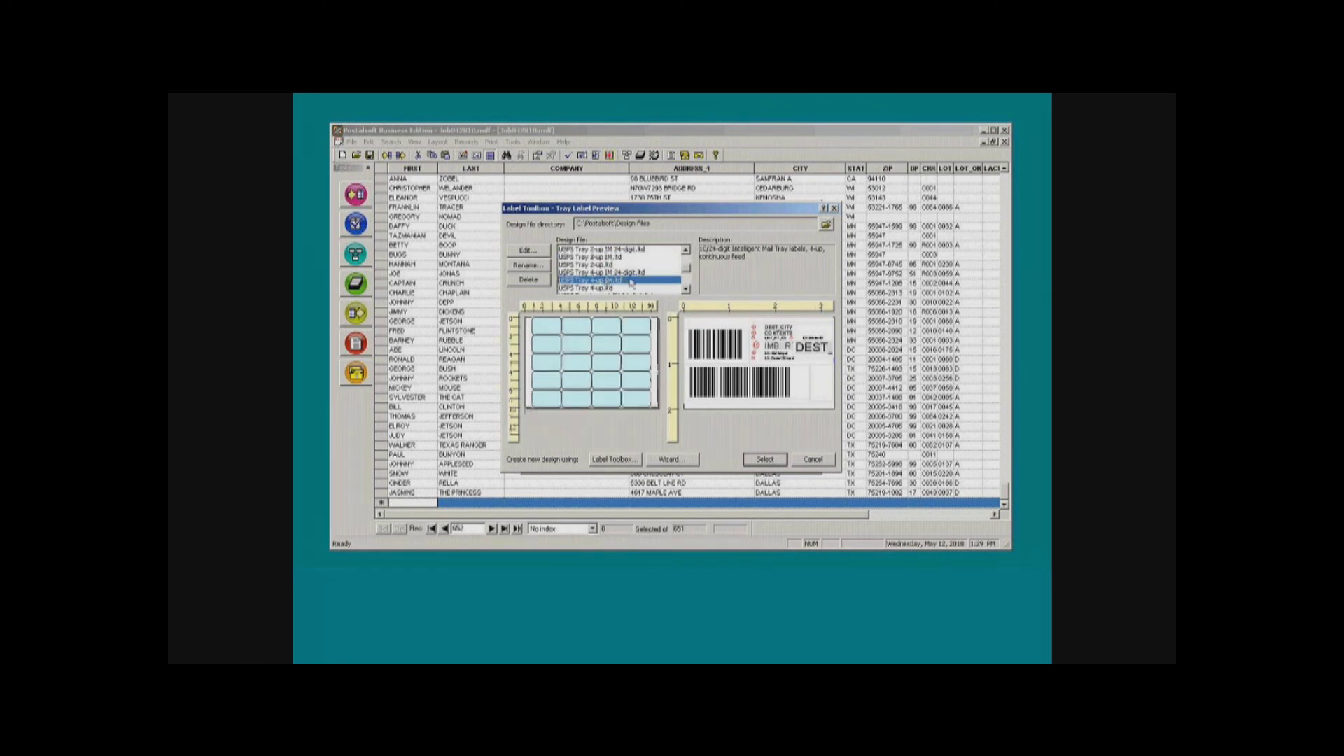
{"action": "left_click", "coordinate": [617, 250]}
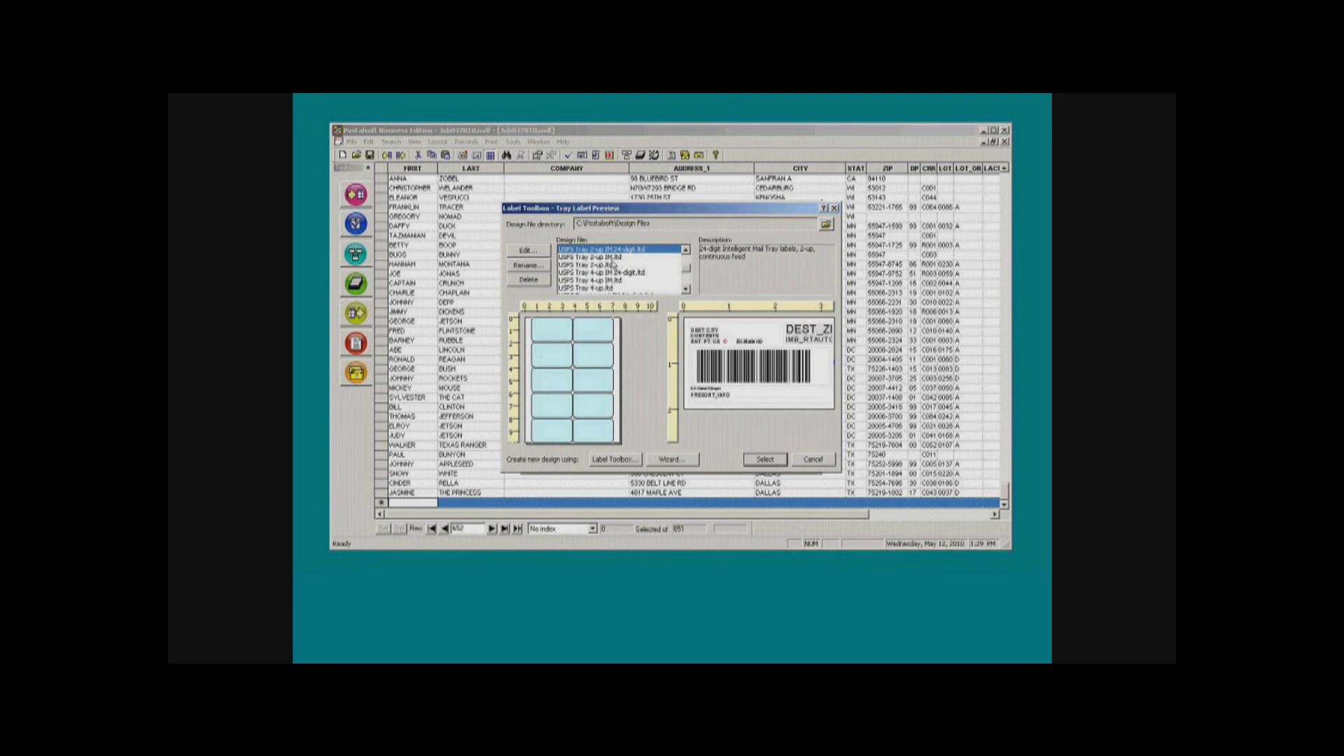
{"action": "left_click", "coordinate": [618, 258]}
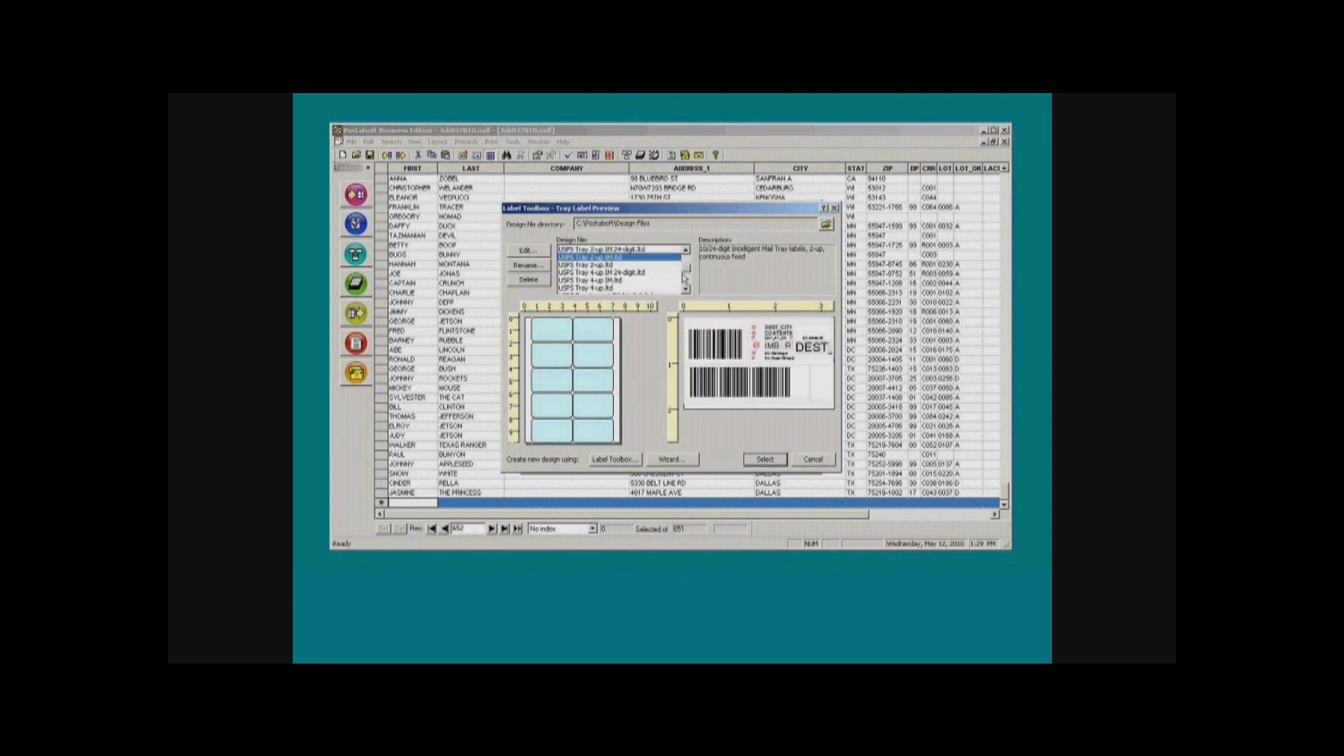
- Examine the USPS Tray Laser 1 IM 24-digit and Whittier USPS Tray IM designs, cancel the selection, and close the Printing Dashboard
{"action": "left_click", "coordinate": [686, 288]}
{"action": "left_click", "coordinate": [632, 288]}
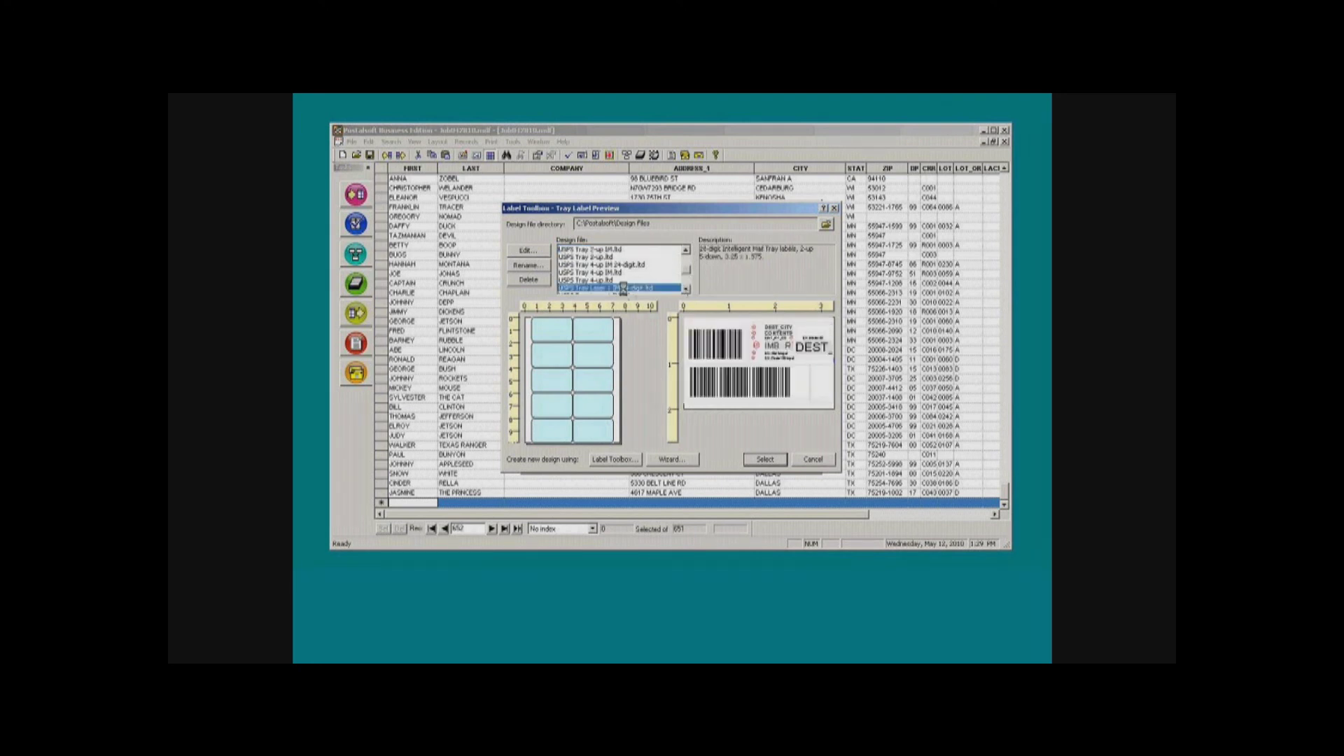
{"action": "scroll", "coordinate": [686, 291], "scroll_direction": "down", "scroll_amount": 1}
{"action": "left_click", "coordinate": [686, 291]}
{"action": "left_click", "coordinate": [686, 291]}
{"action": "left_click", "coordinate": [686, 291]}
{"action": "left_click", "coordinate": [687, 290]}
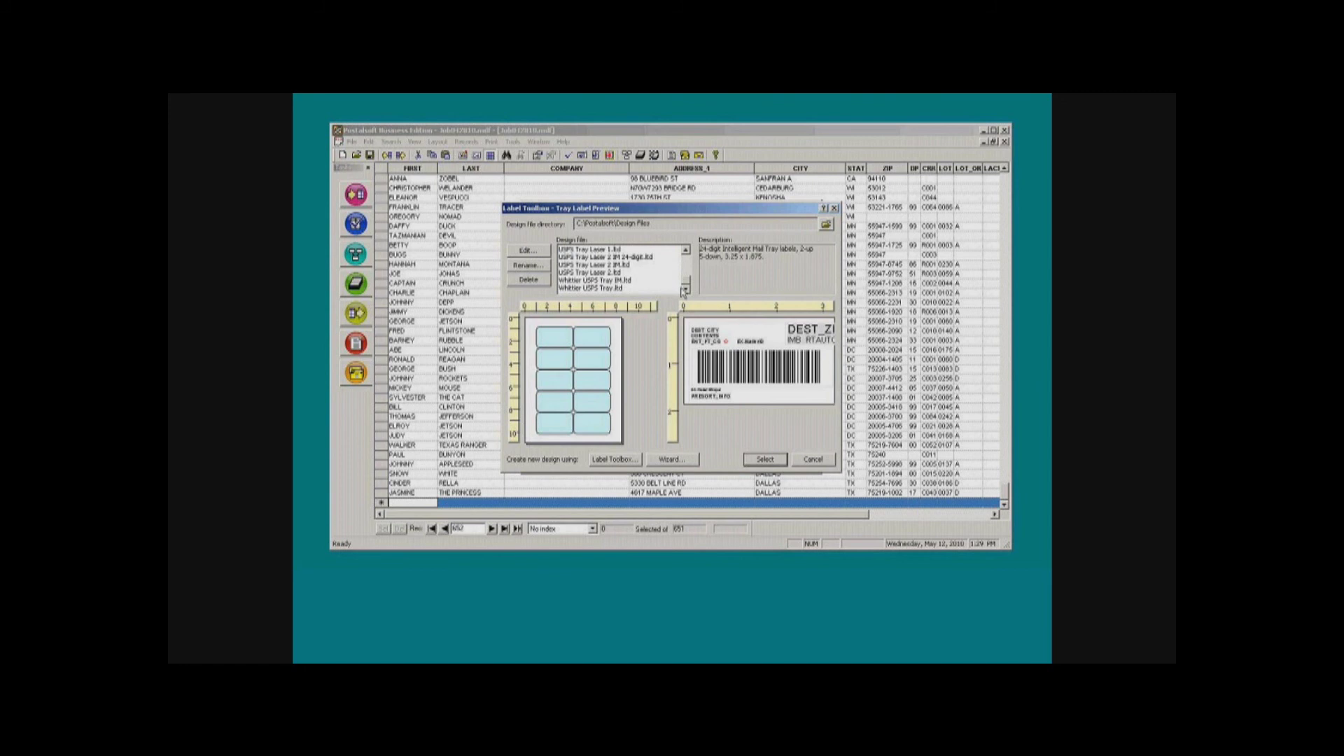
{"action": "left_click", "coordinate": [608, 281]}
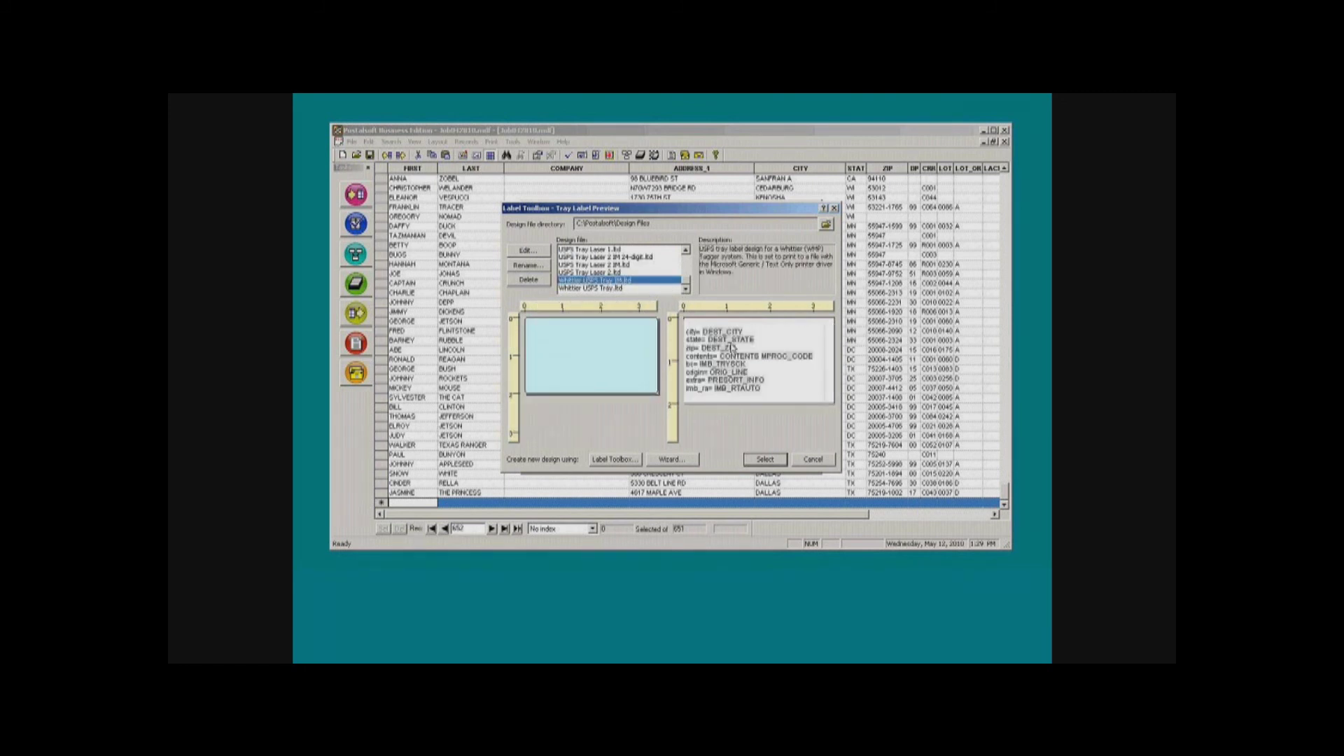
{"action": "left_click", "coordinate": [816, 460]}
{"action": "left_click", "coordinate": [816, 460]}
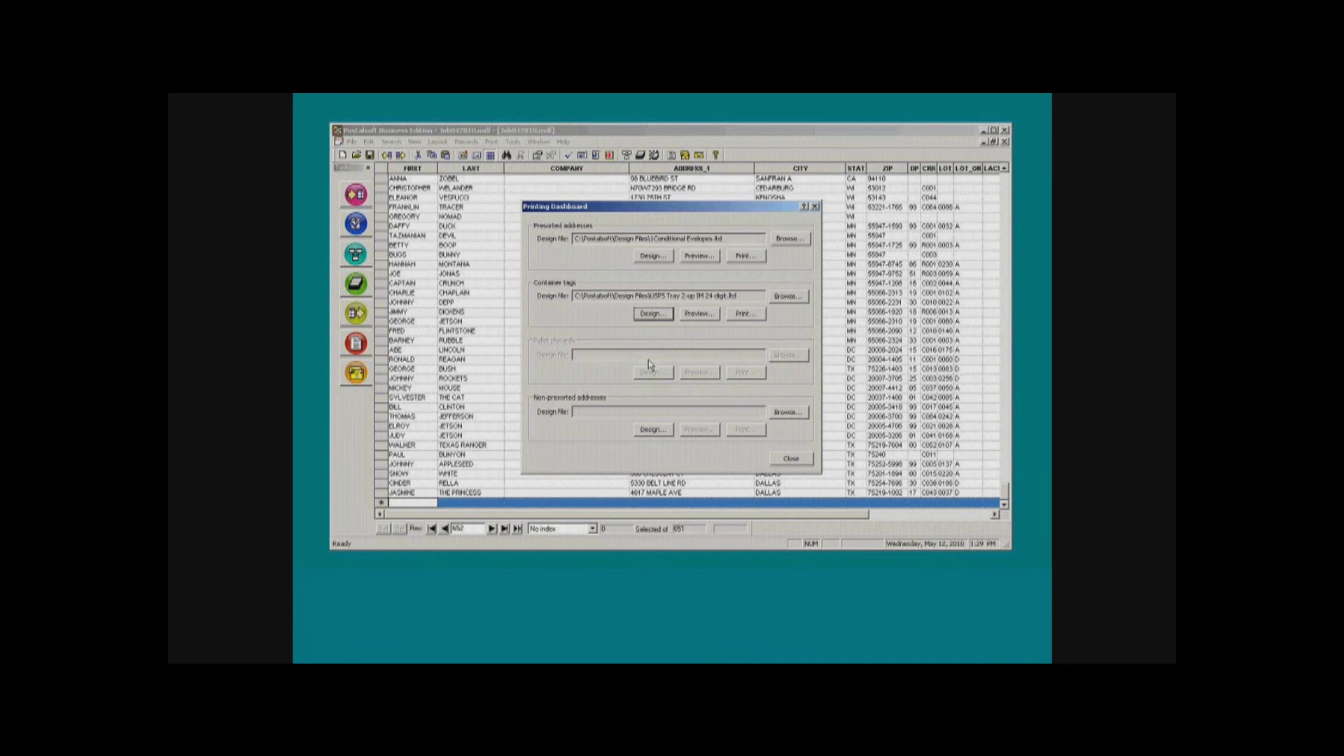
{"action": "left_click", "coordinate": [791, 458]}
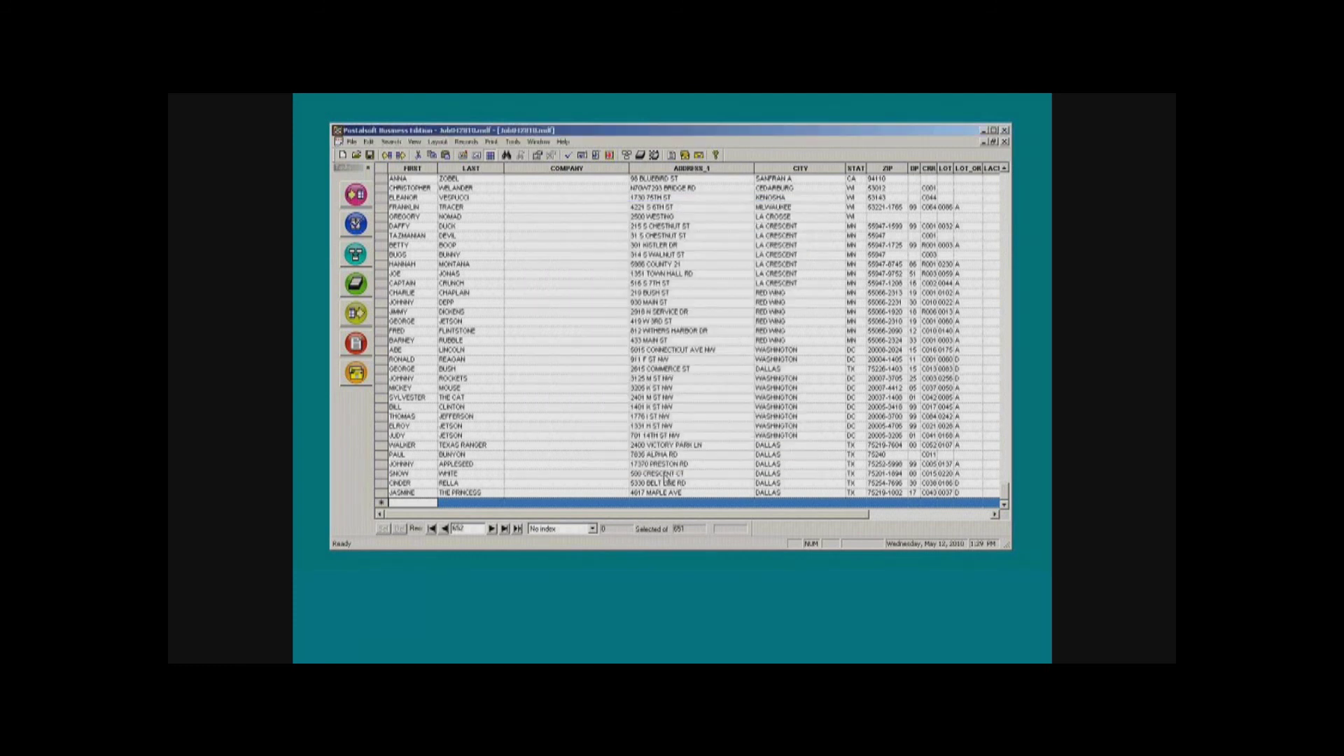